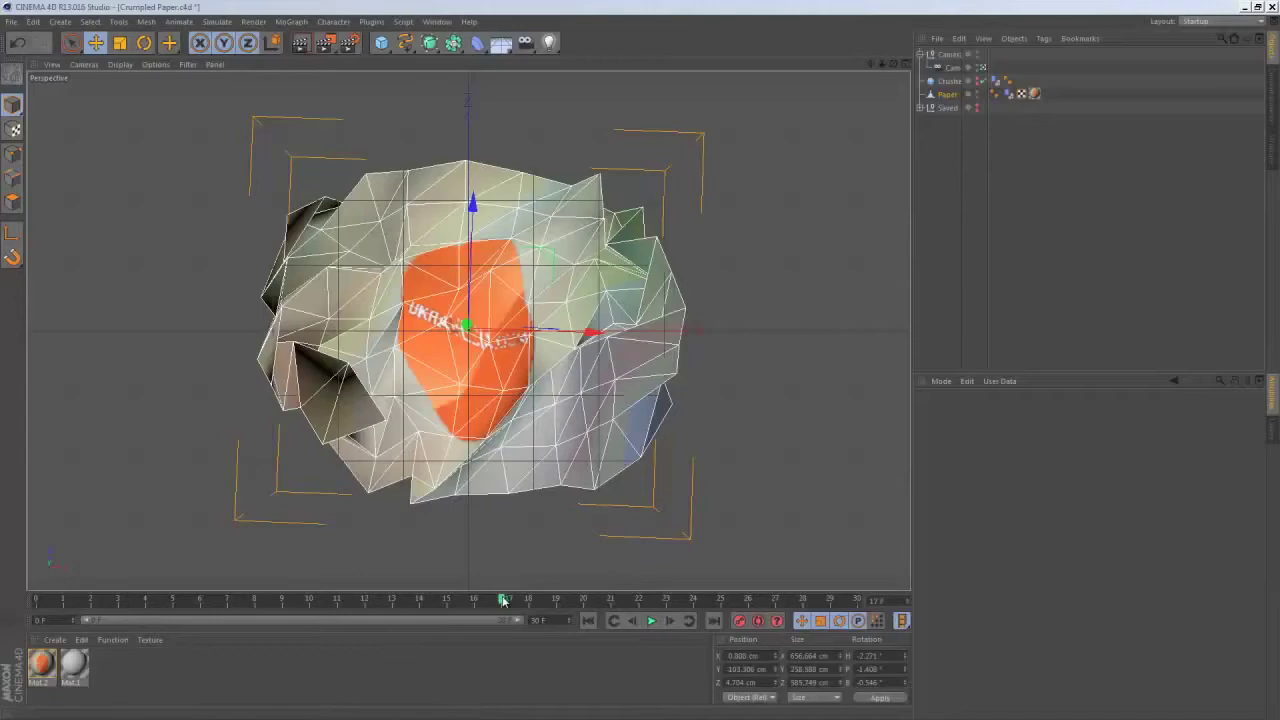
- Rewind the earlier simulation almost to the start and return to the editor view
left_click_drag(503, 600, 365, 600)
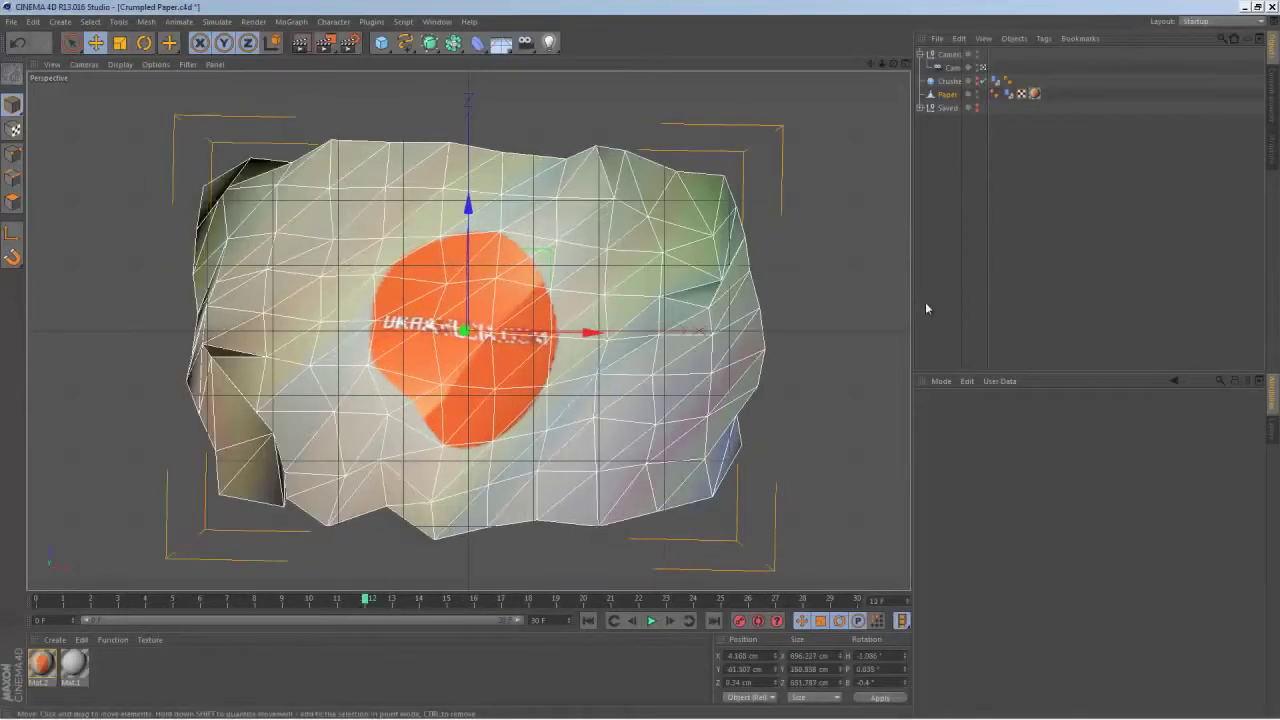
left_click(982, 67)
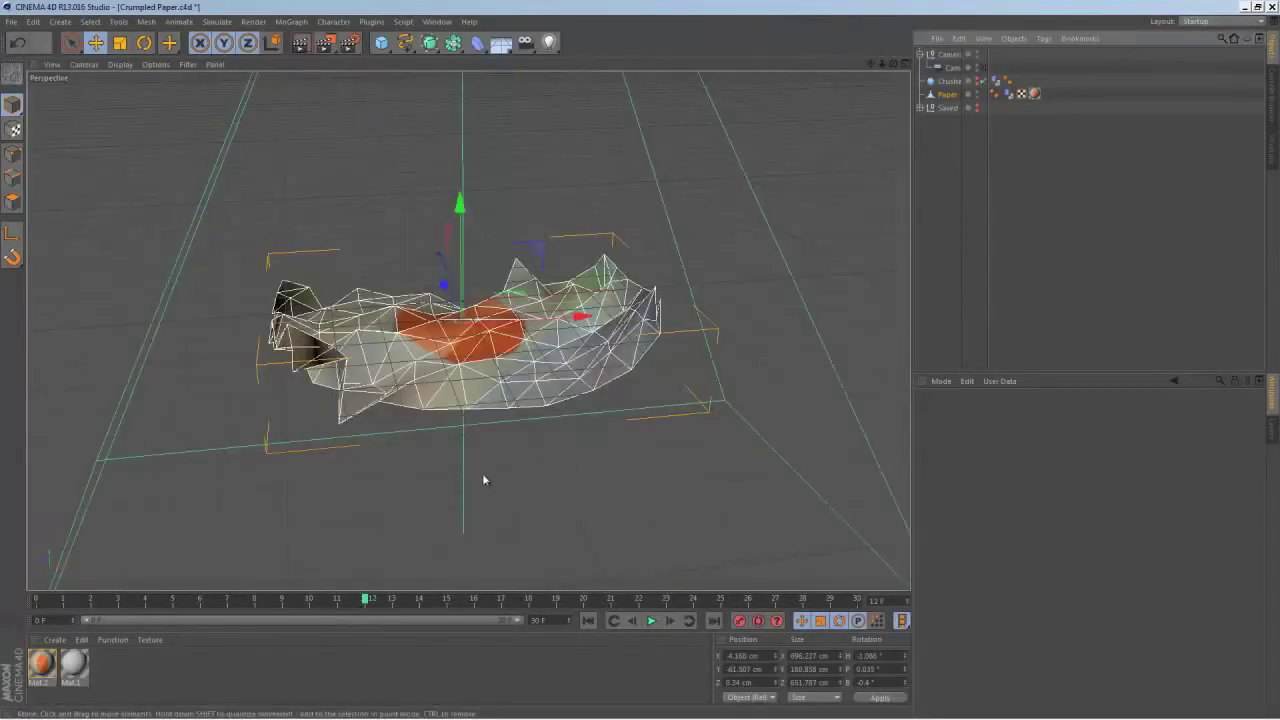
left_click_drag(366, 600, 641, 640)
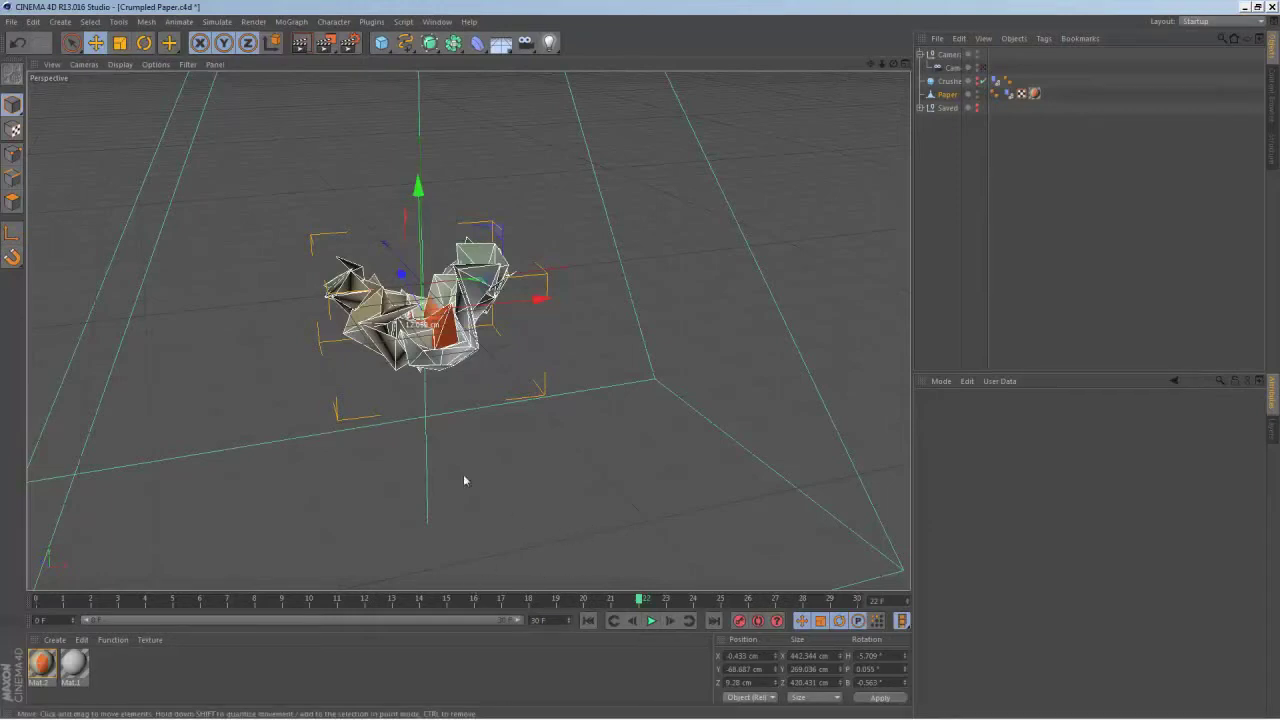
- Start a new empty project and add a Plane object
left_click(10, 22)
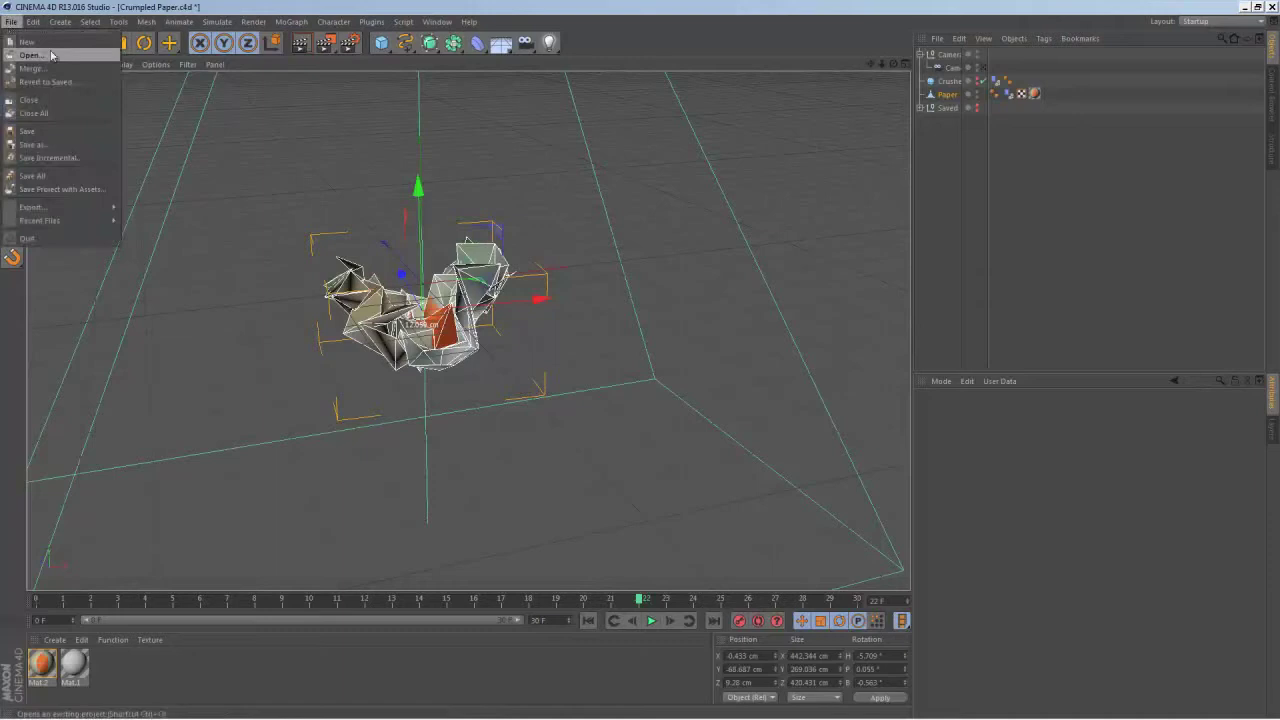
left_click(50, 36)
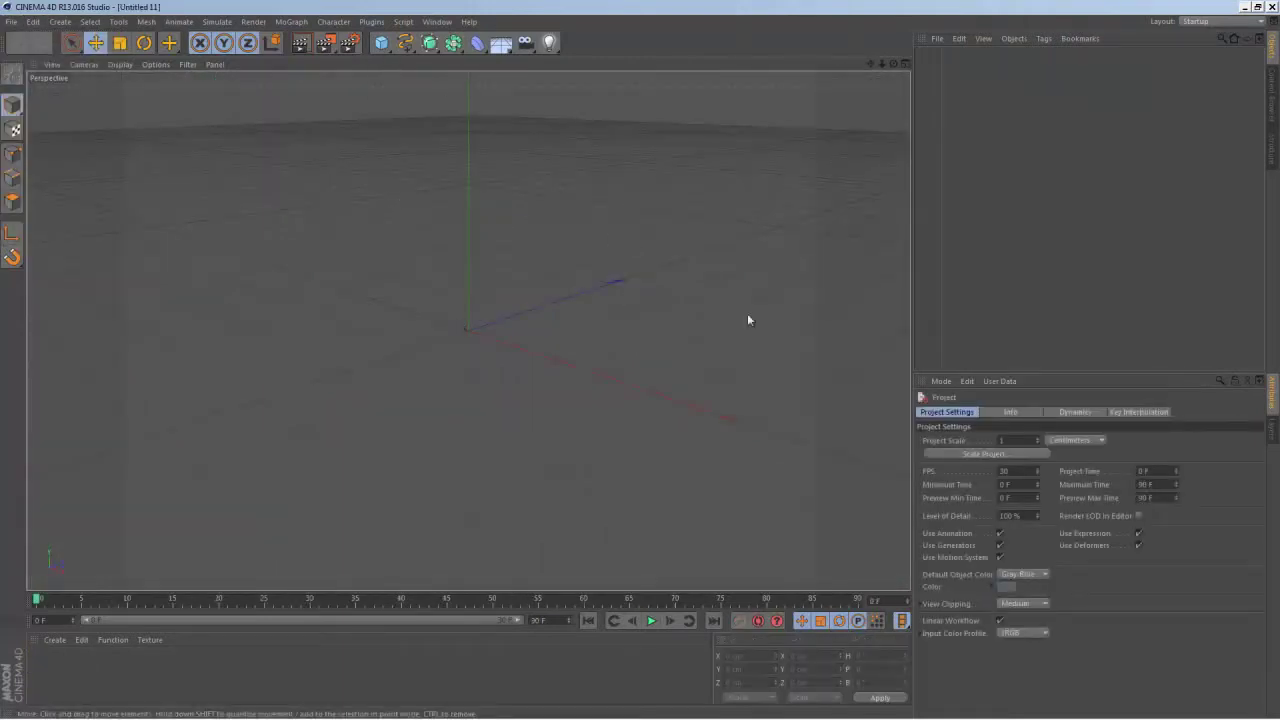
left_click_drag(383, 44, 505, 88)
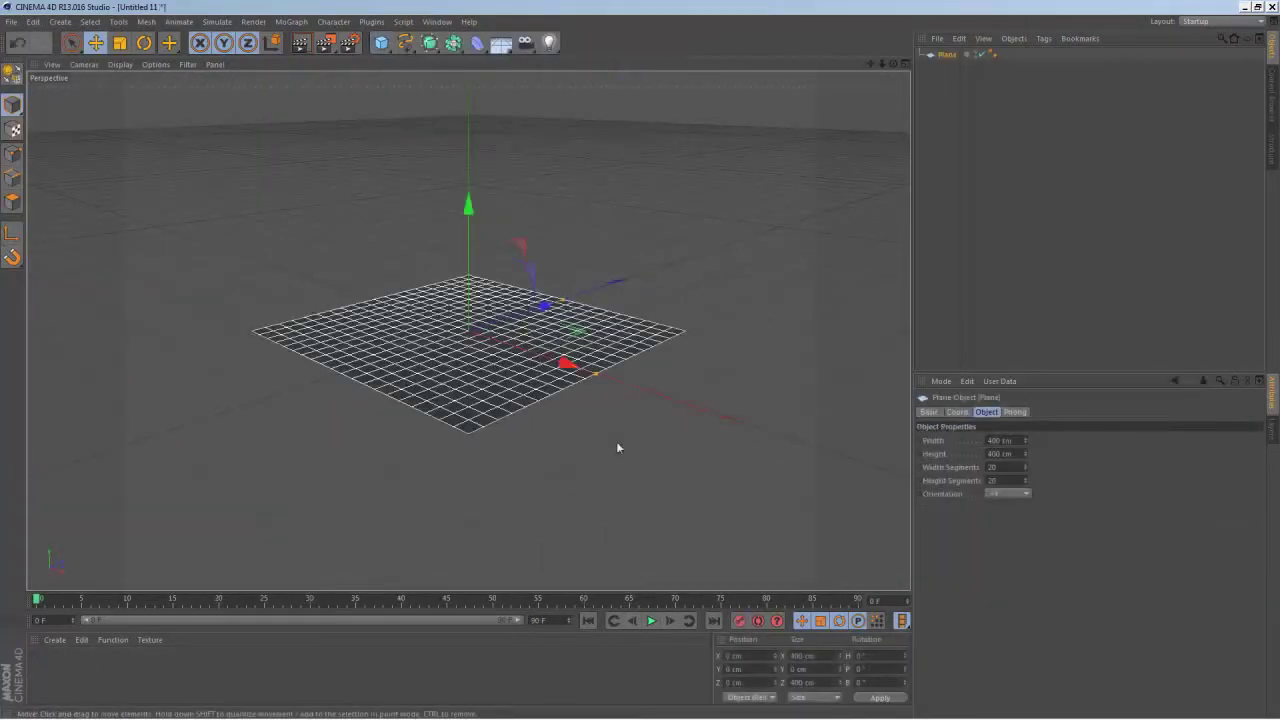
- Size the plane 1920 × 1080 cm, then scale it to half, 960 × 540 cm
left_click(1000, 440)
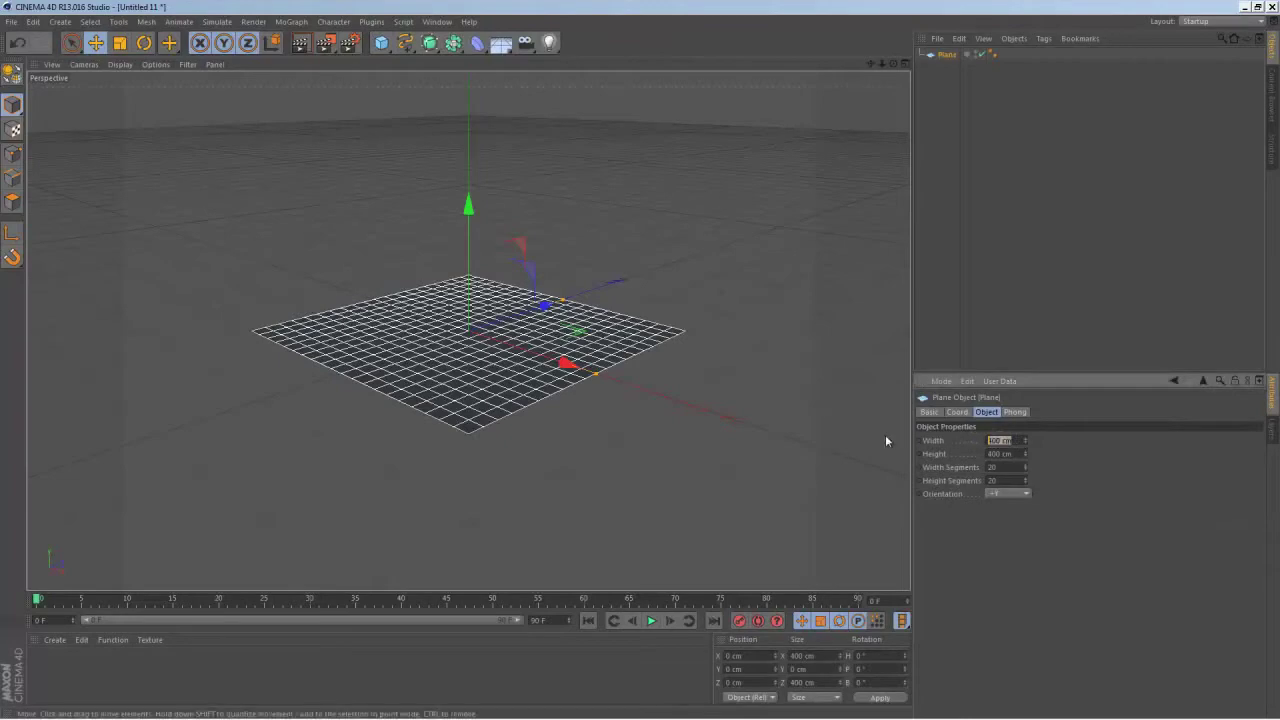
type("1000")
key("Return")
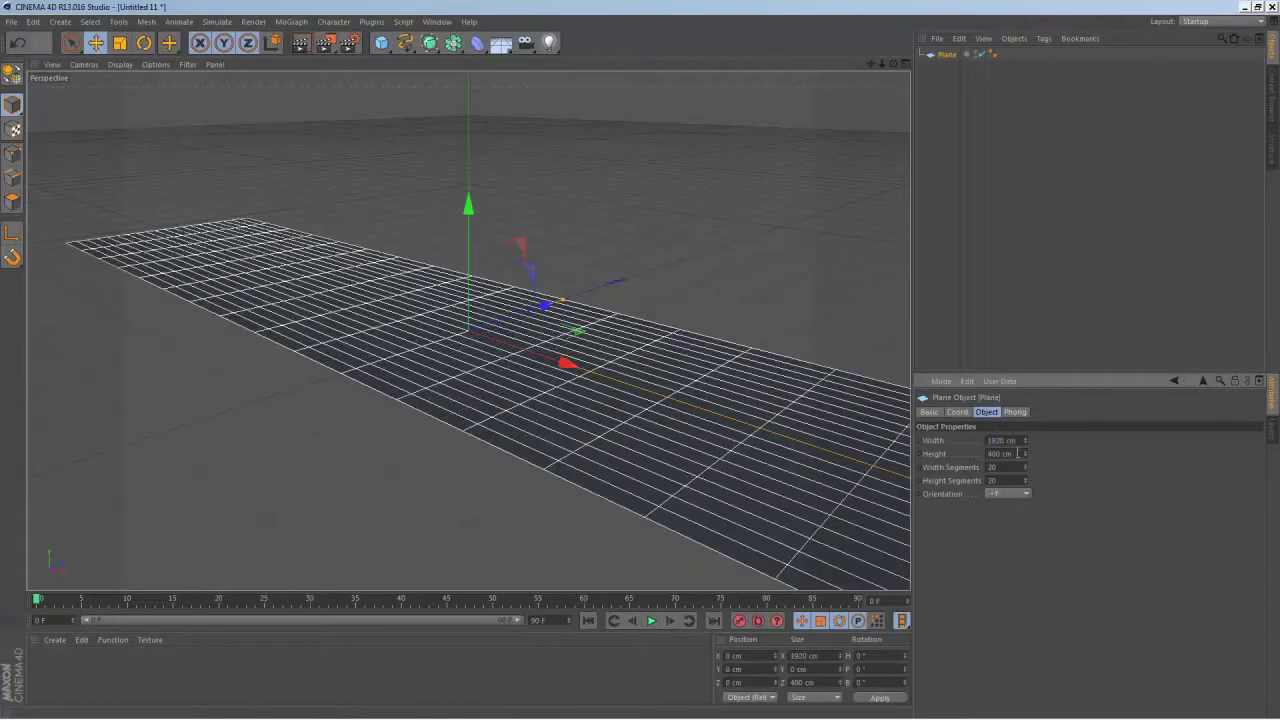
left_click(1017, 453)
type("1080")
key("Return")
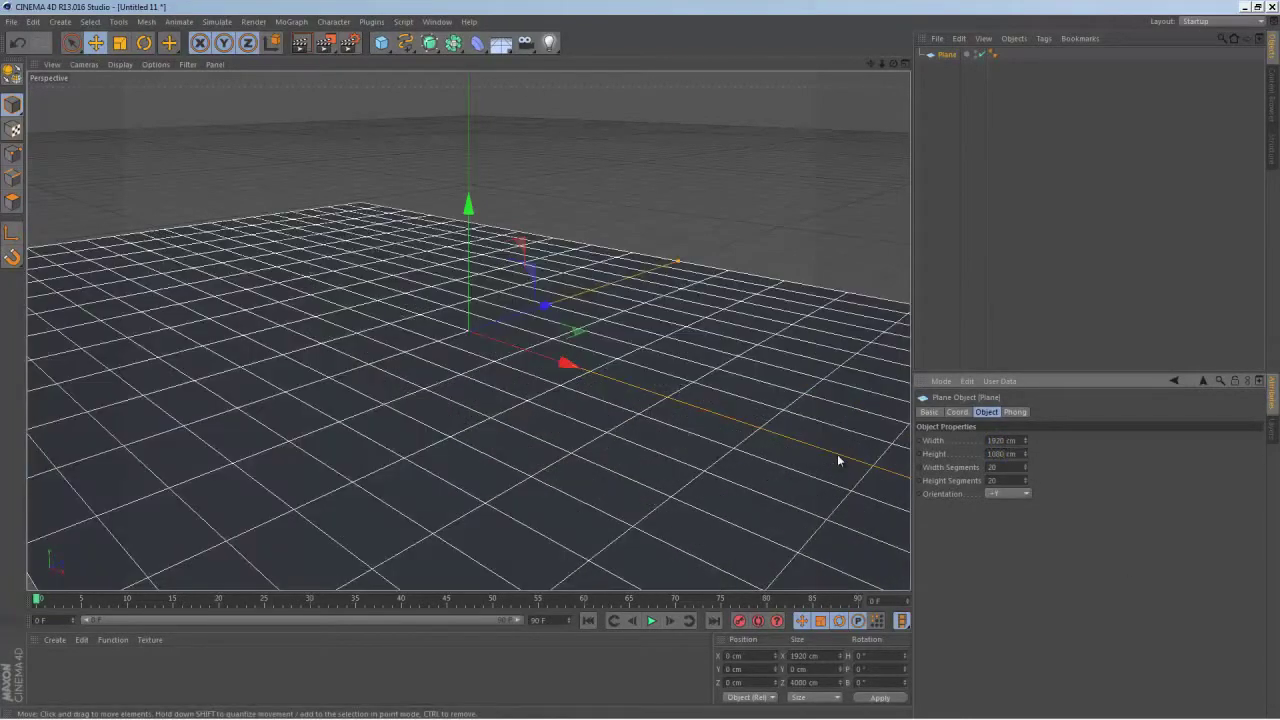
key("t")
left_click_drag(454, 331, 380, 581)
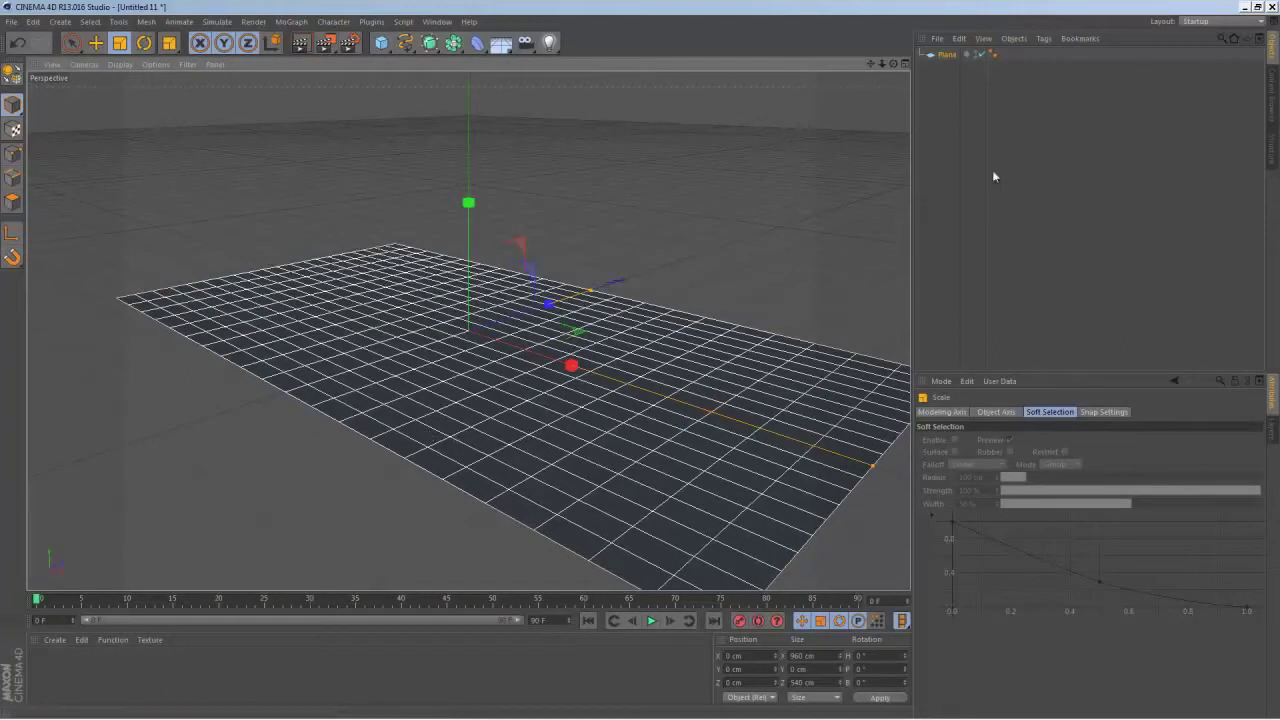
- Reduce the plane's width and height segments to 11 by 8
left_click(938, 54)
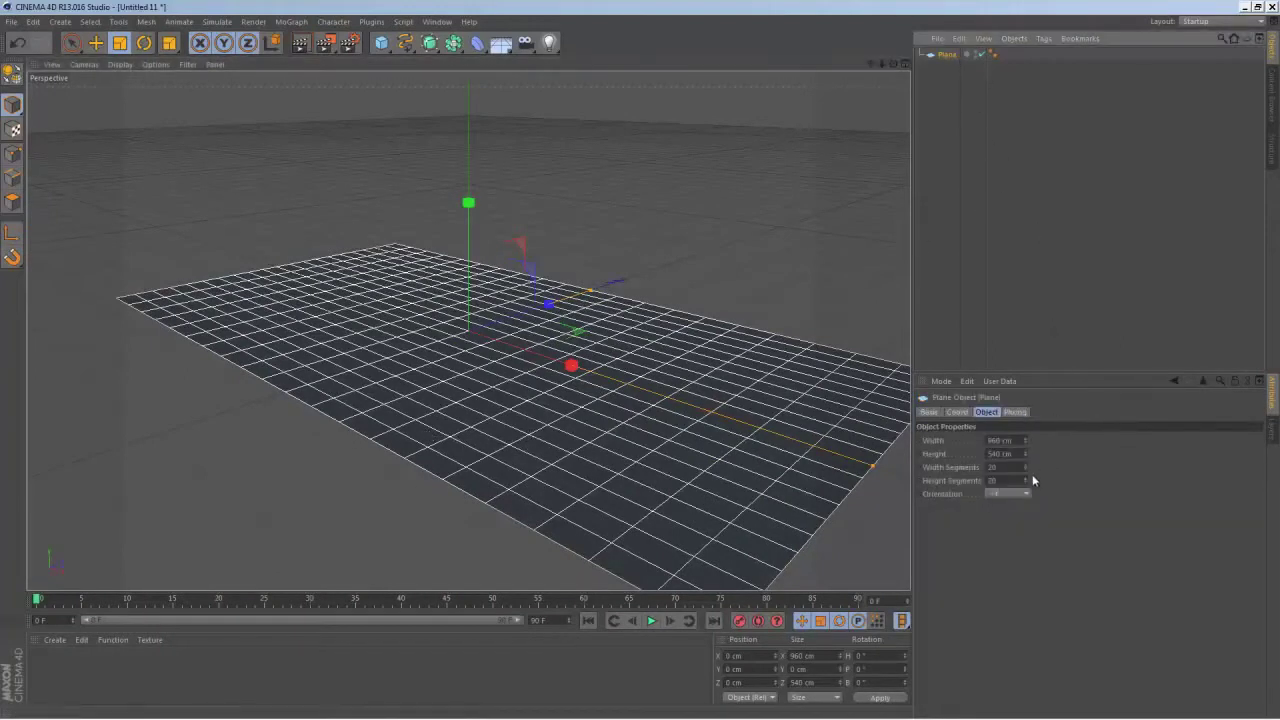
left_click_drag(429, 509, 494, 363, "alt")
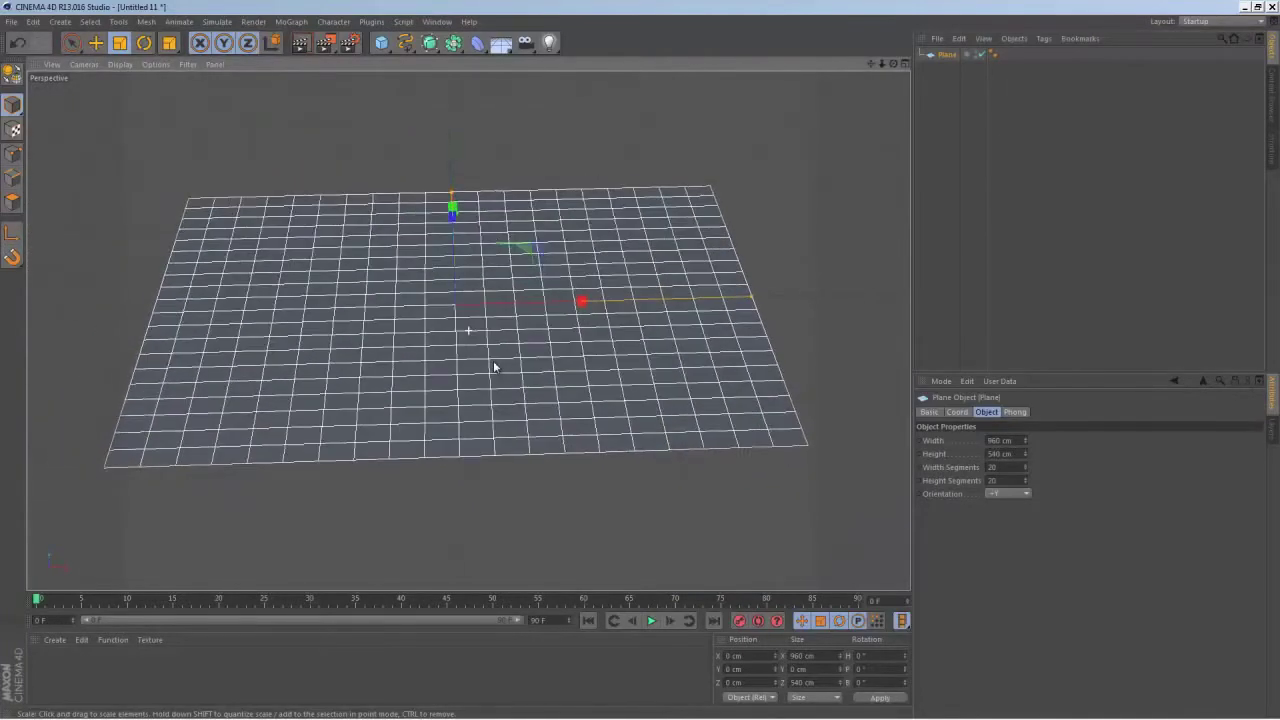
scroll(490, 374, "up", 2)
scroll(536, 378, "up", 2)
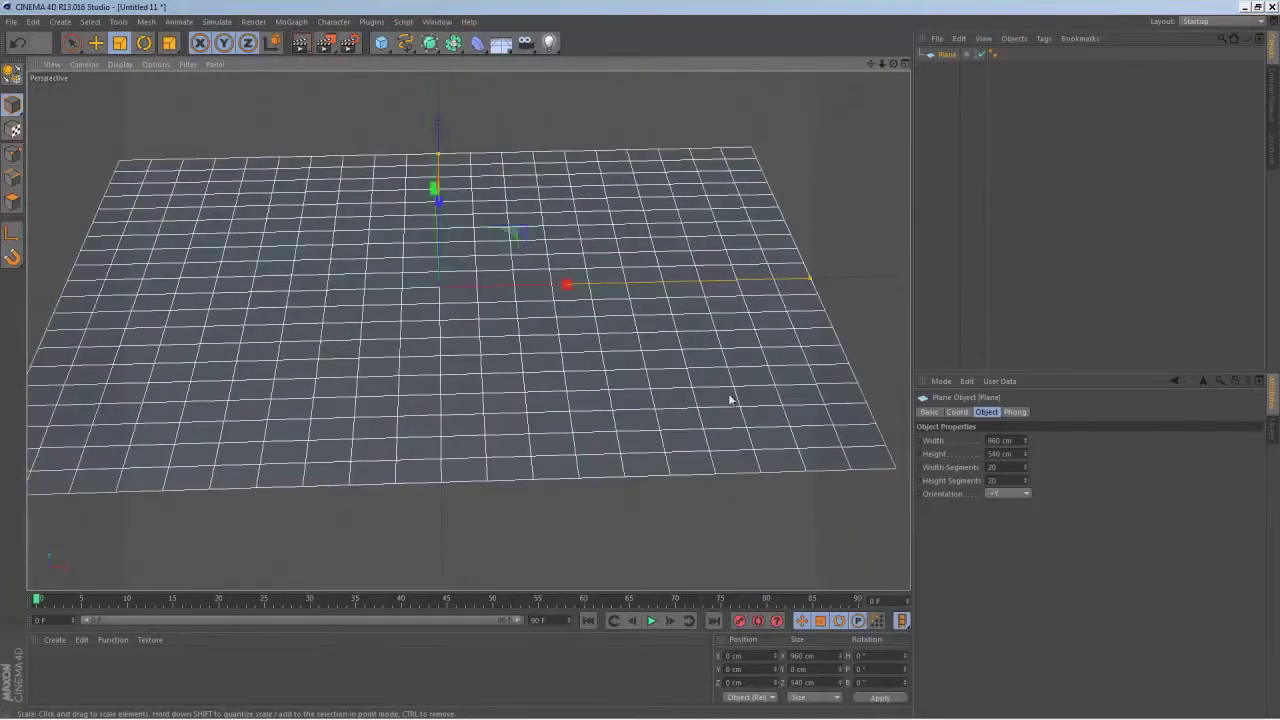
middle_click(649, 374)
middle_click(777, 409)
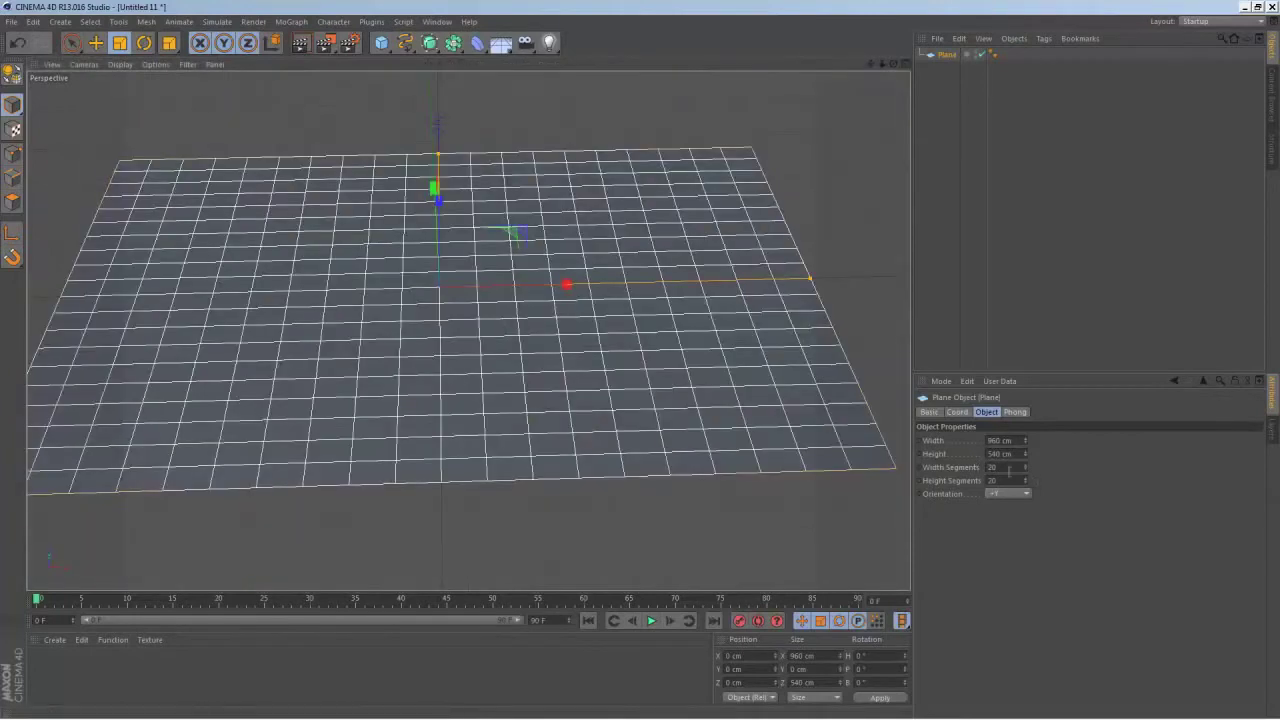
left_click_drag(1027, 466, 1025, 482)
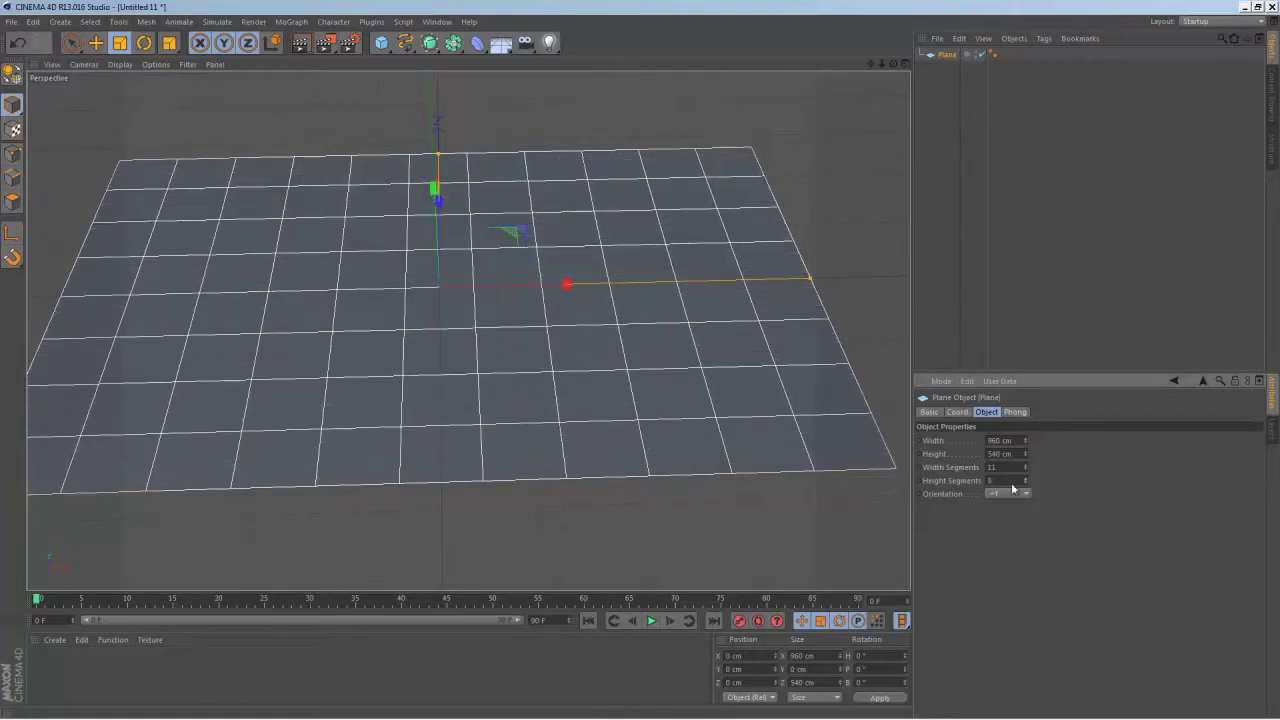
left_click_drag(450, 330, 469, 457, "alt")
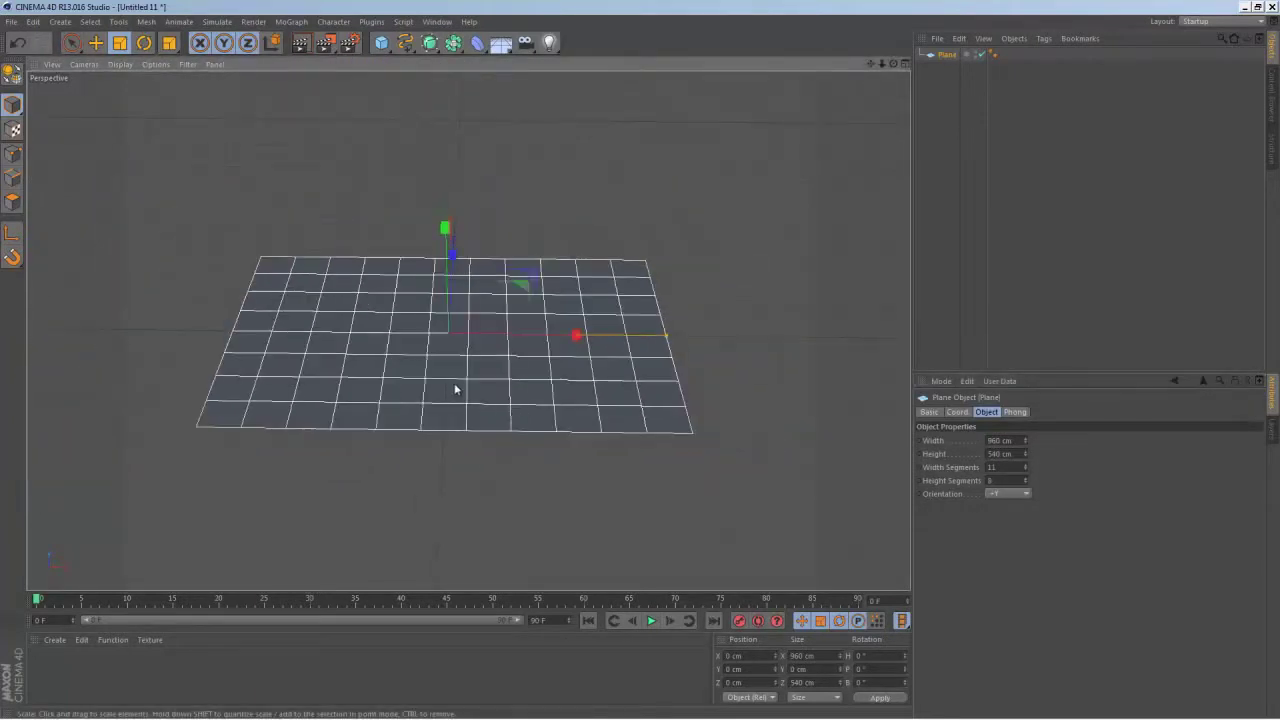
left_click_drag(455, 389, 500, 390, "alt")
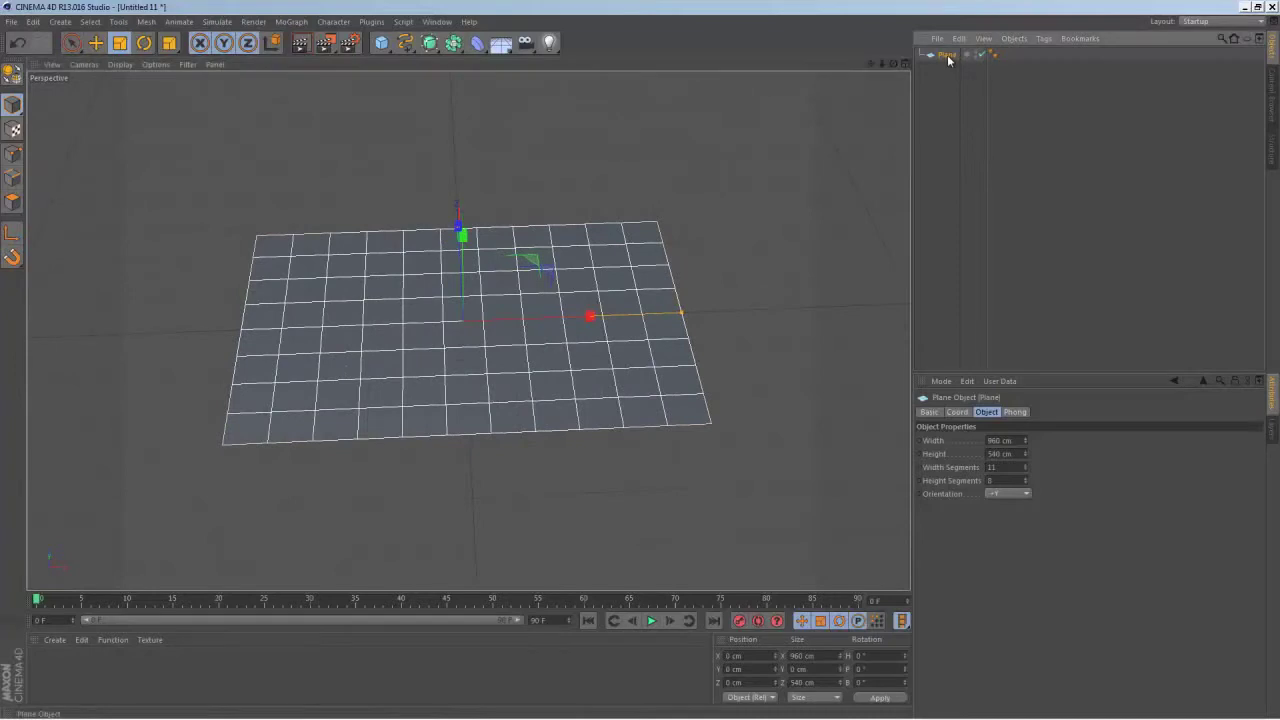
- Rename the plane to Paper
double_click(946, 55)
key("Return")
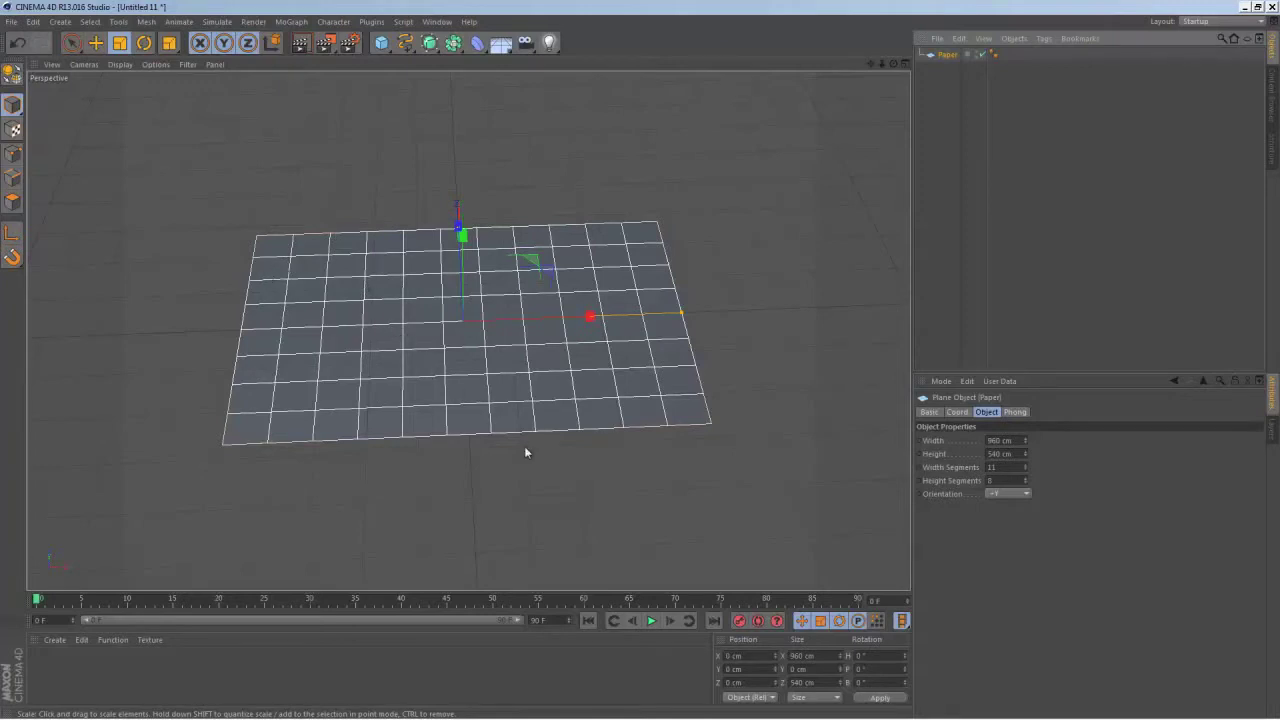
left_click_drag(534, 451, 776, 329, "alt")
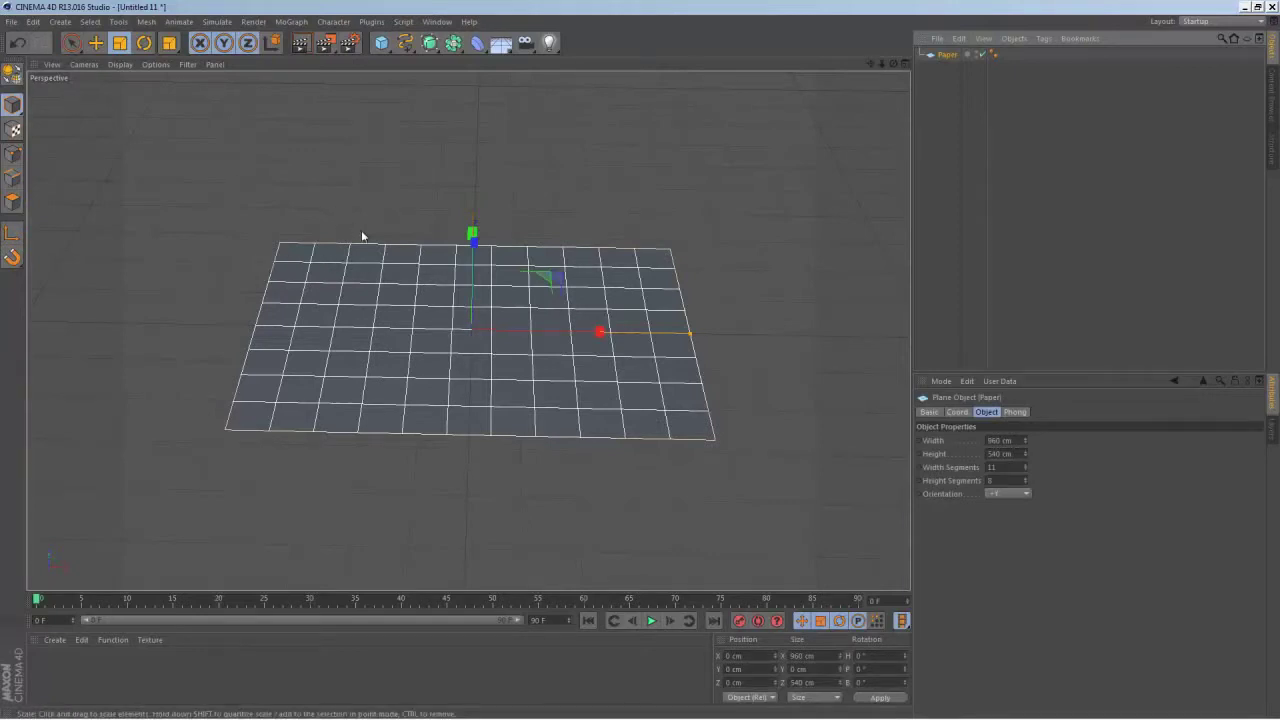
- Make Paper an editable polygon object and triangulate its grid
key("c")
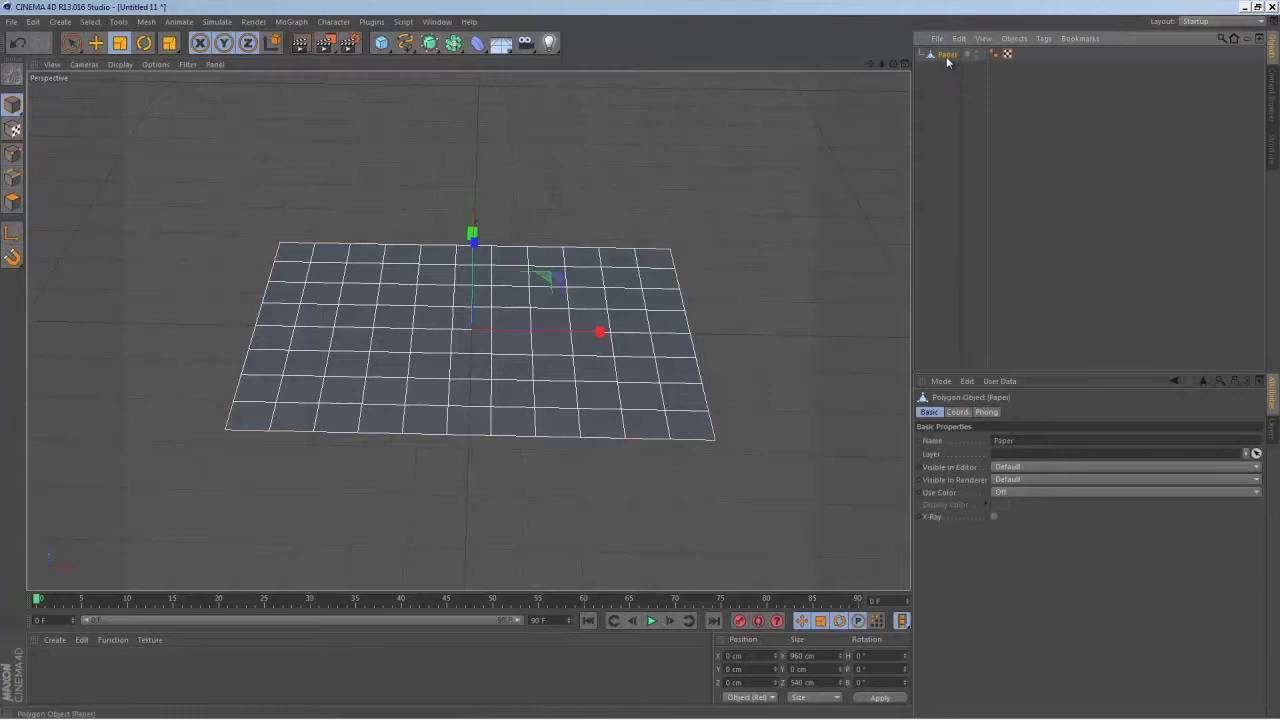
left_click(146, 21)
mouse_move(175, 56)
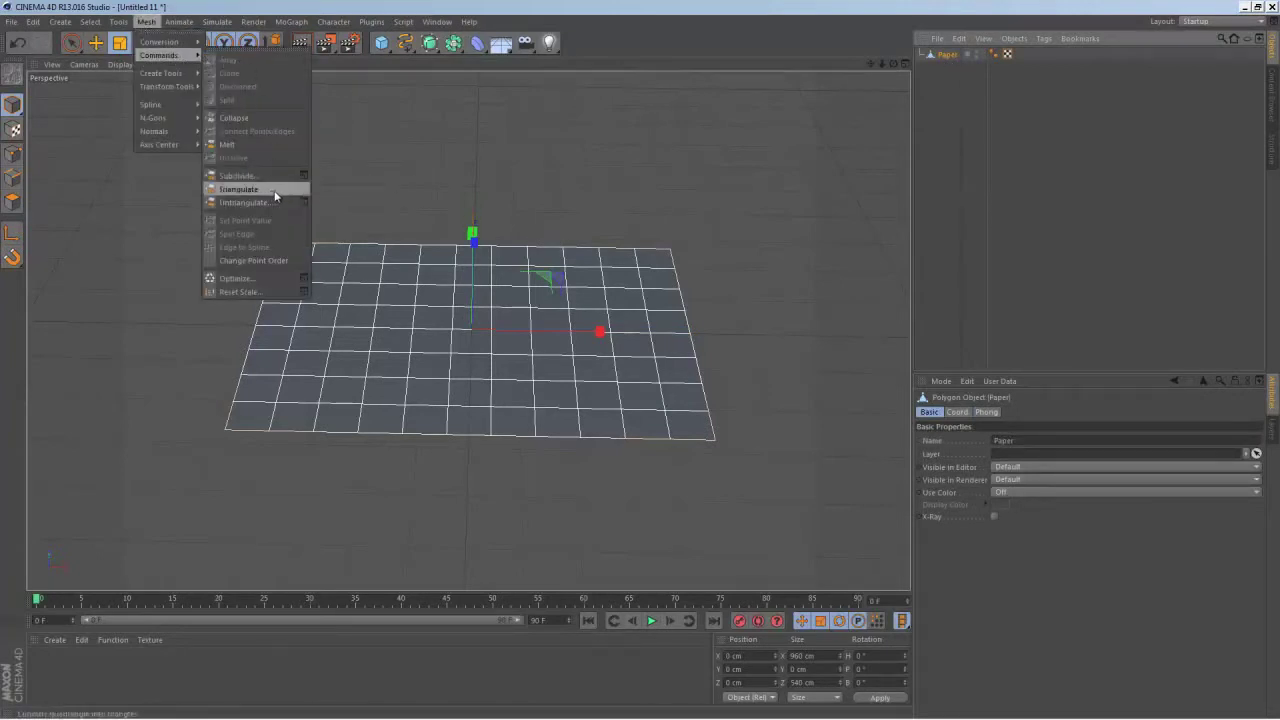
left_click(238, 189)
left_click_drag(477, 482, 476, 360, "alt")
scroll(491, 346, "up", 5)
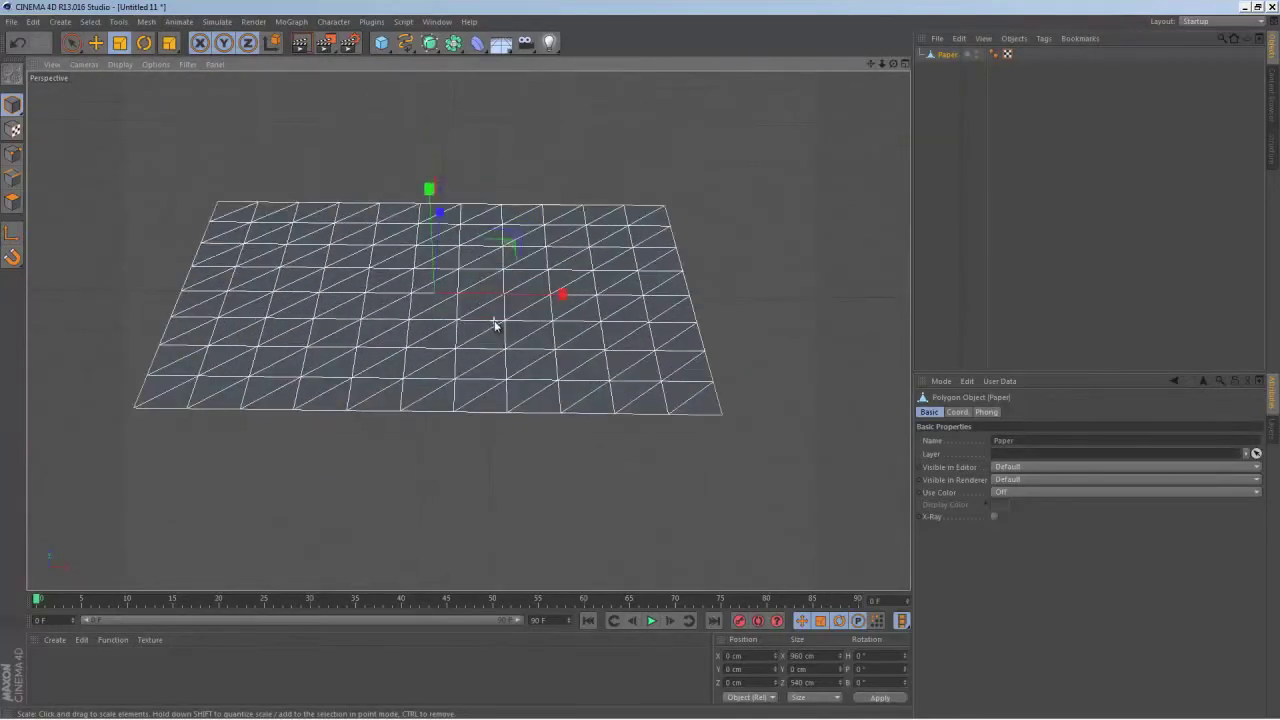
- Add a Soft Body dynamics tag to Paper, then reselect the Paper object
right_click(945, 54)
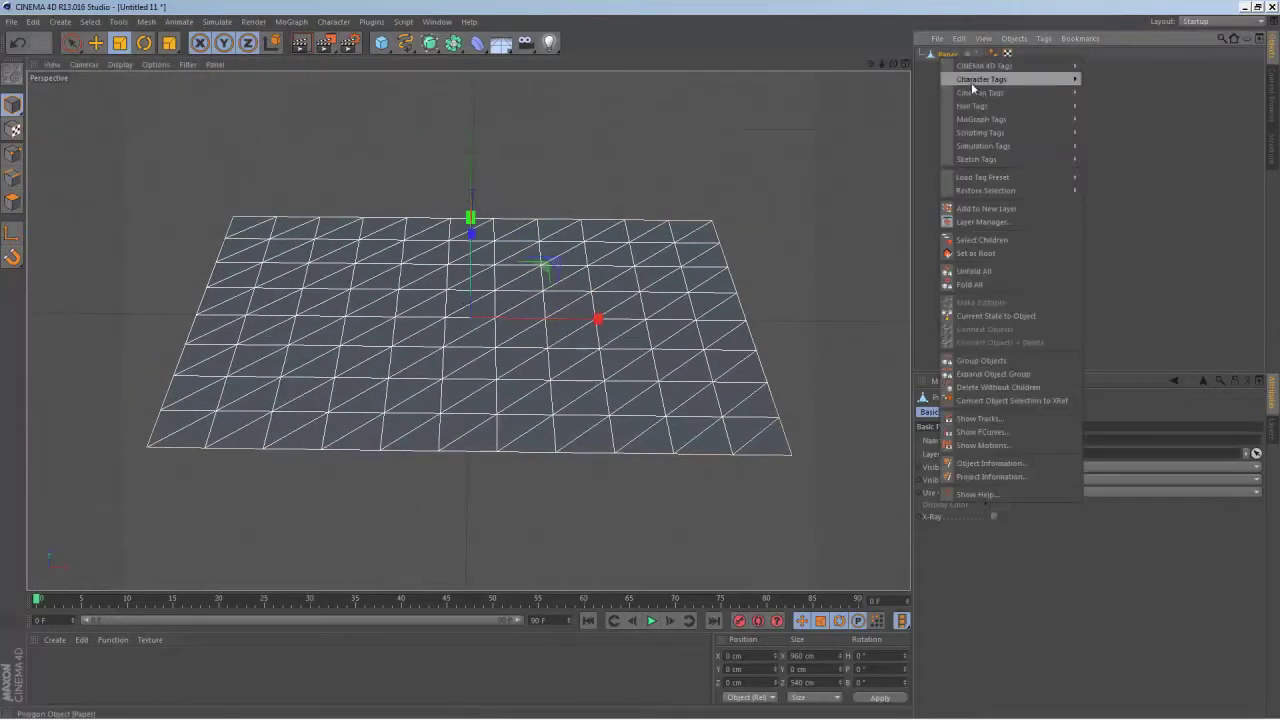
mouse_move(1016, 150)
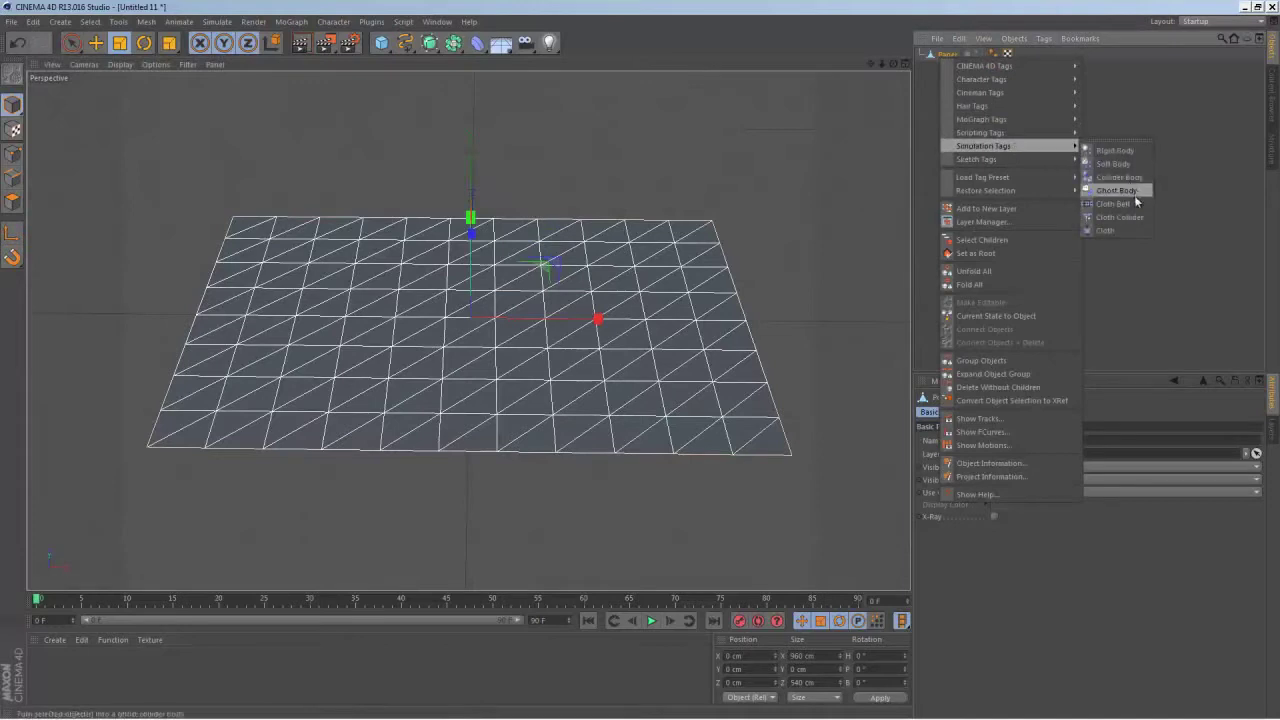
left_click(1128, 164)
scroll(674, 249, "down", 3)
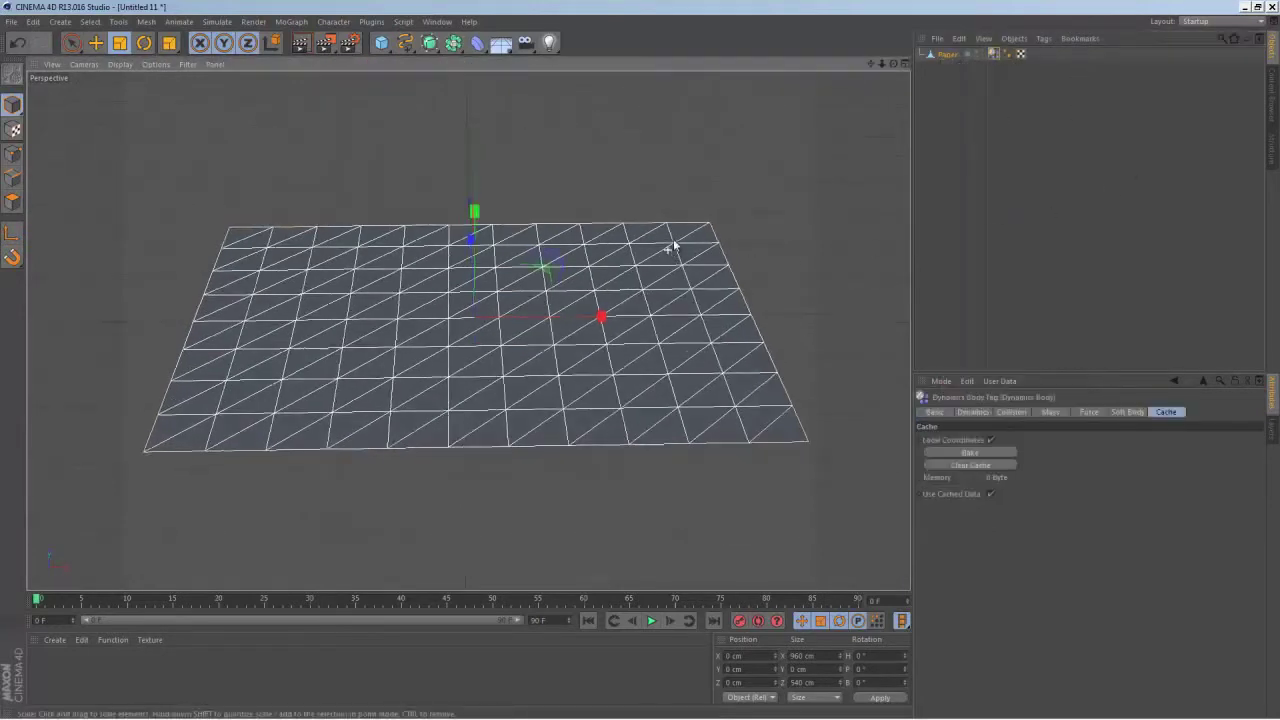
left_click_drag(580, 340, 627, 438, "alt")
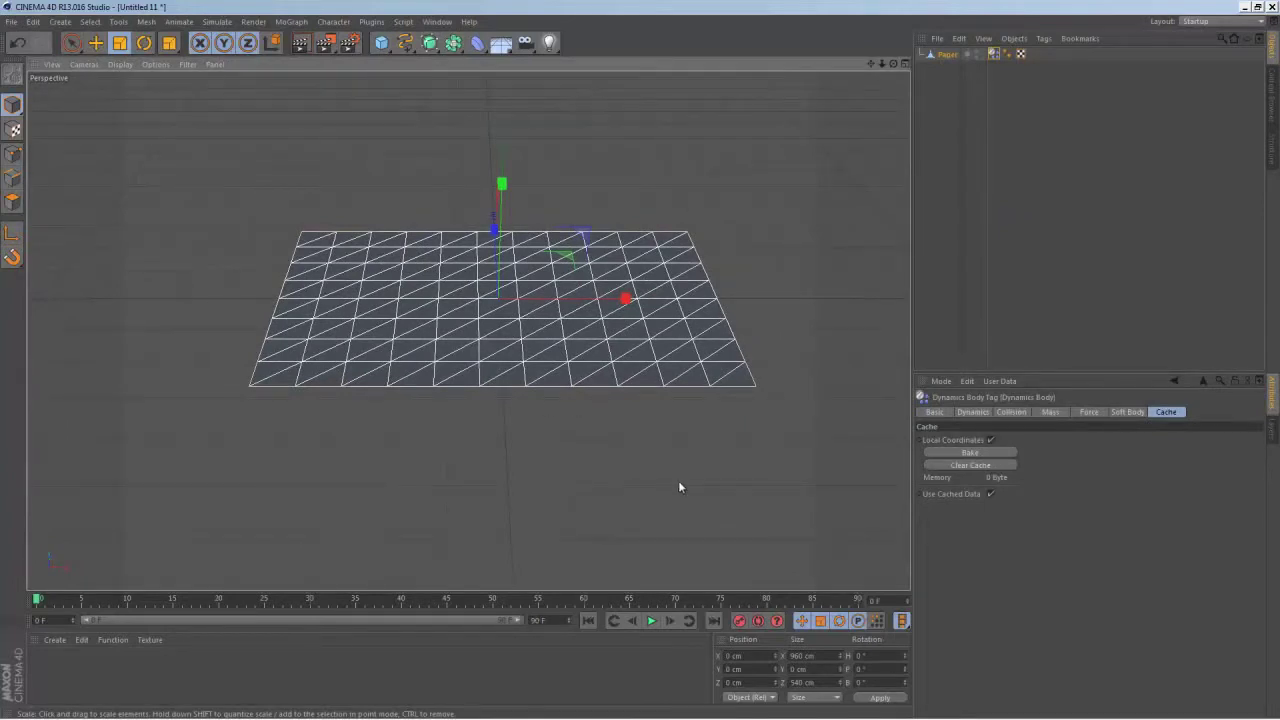
left_click(971, 92)
left_click(640, 344)
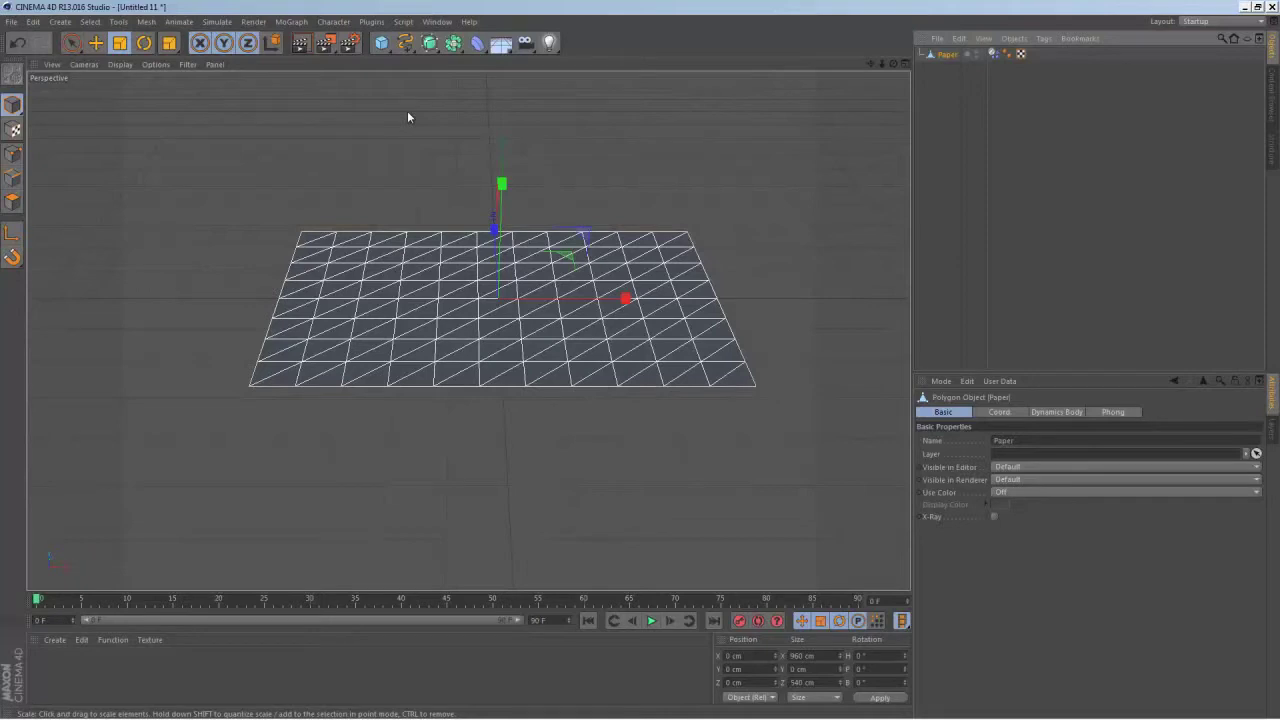
- Add a sphere about 1567 cm across around the paper with 10 segments
left_click_drag(381, 42, 656, 80)
left_click_drag(541, 294, 822, 338)
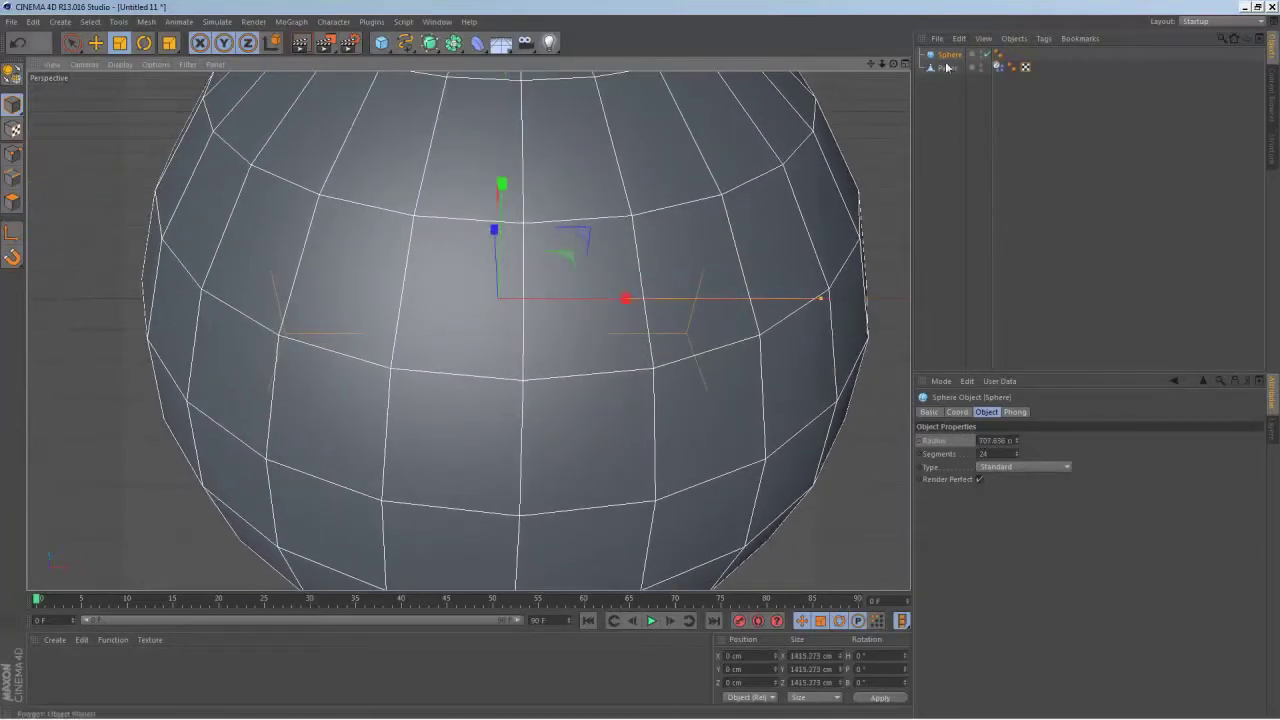
left_click_drag(1018, 454, 1022, 459)
left_click(951, 137)
key("ctrl+z")
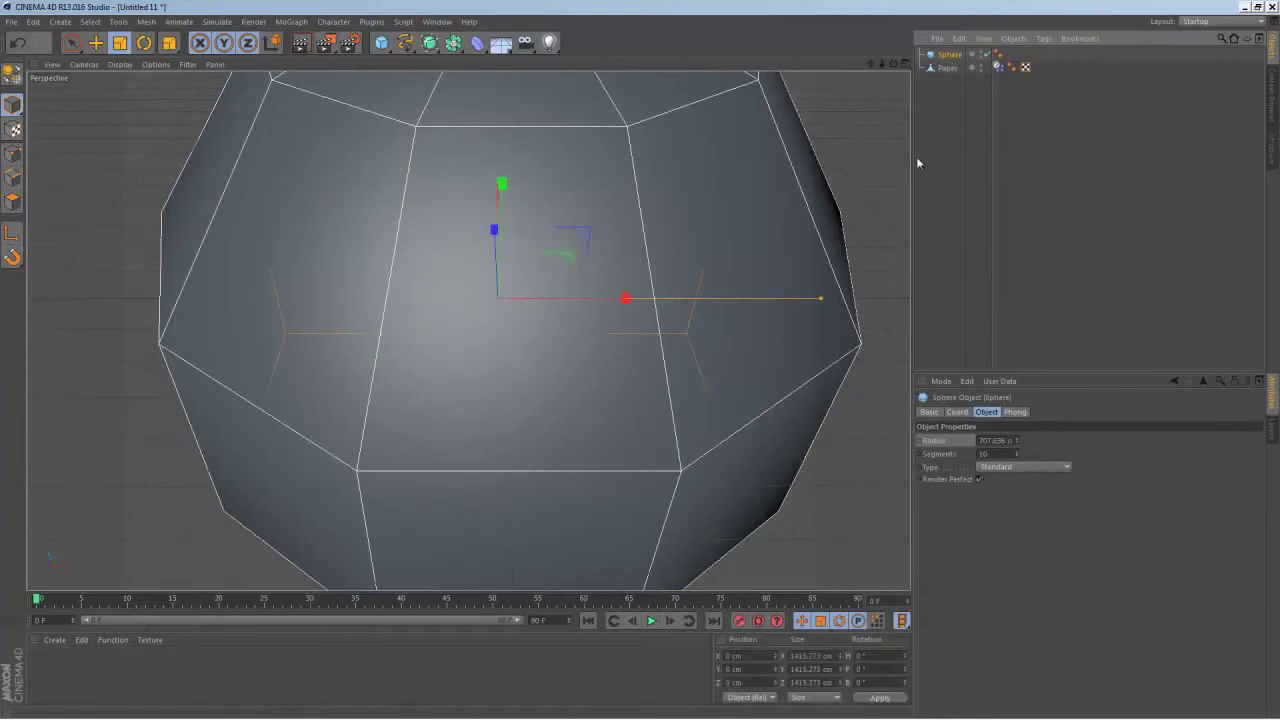
- Rename the sphere to Crusher
left_click(999, 68)
left_click(949, 55)
double_click(949, 55)
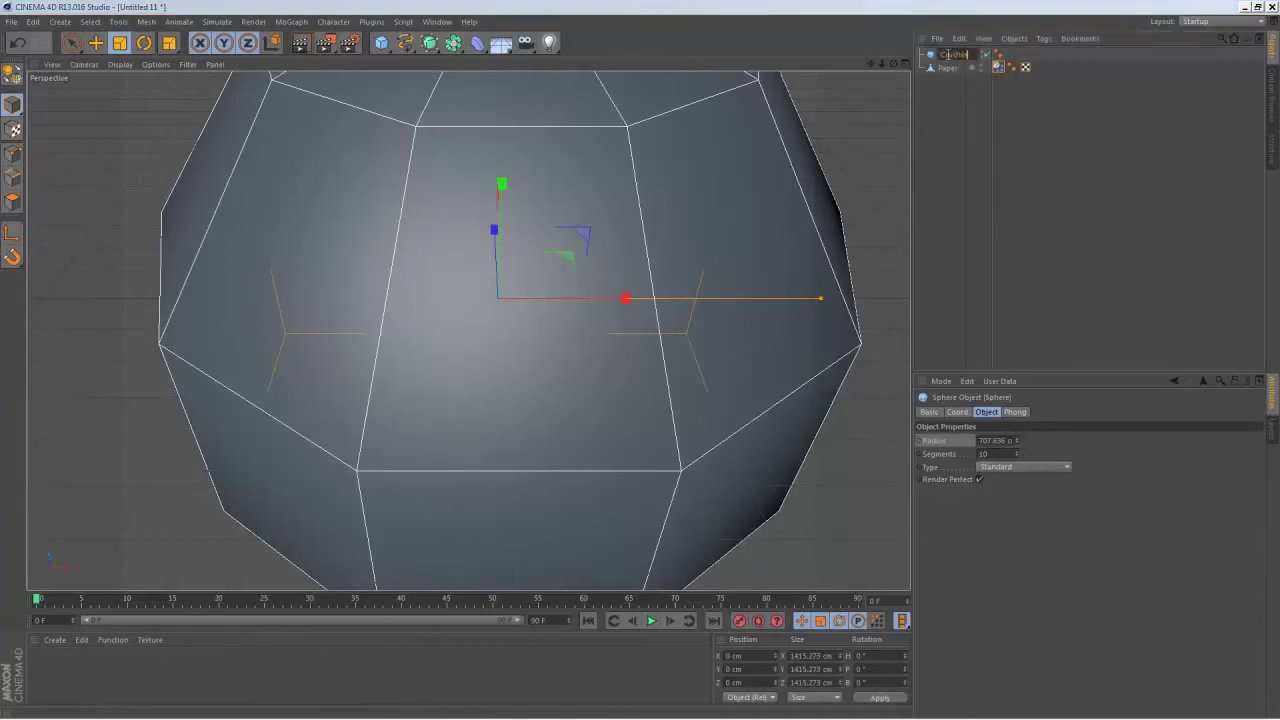
key("Return")
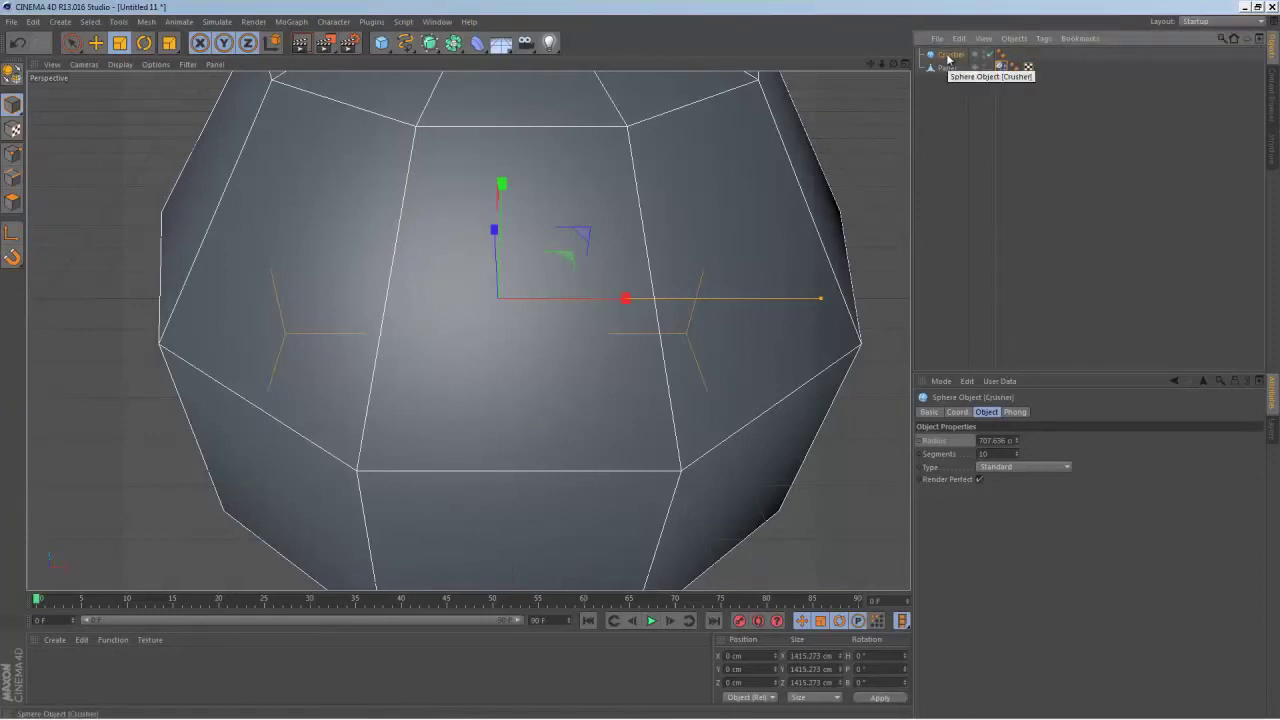
- Give Crusher a Collider Body tag, then reselect Paper
right_click(948, 58)
mouse_move(1040, 143)
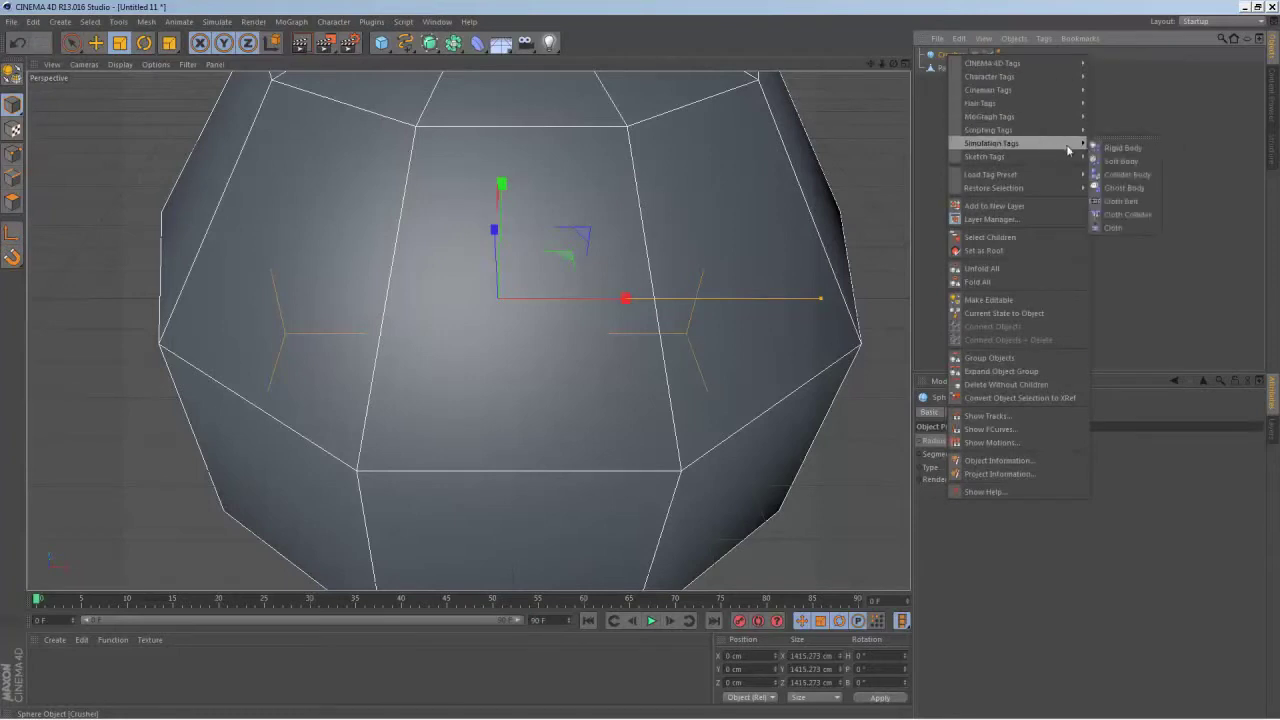
left_click(1143, 176)
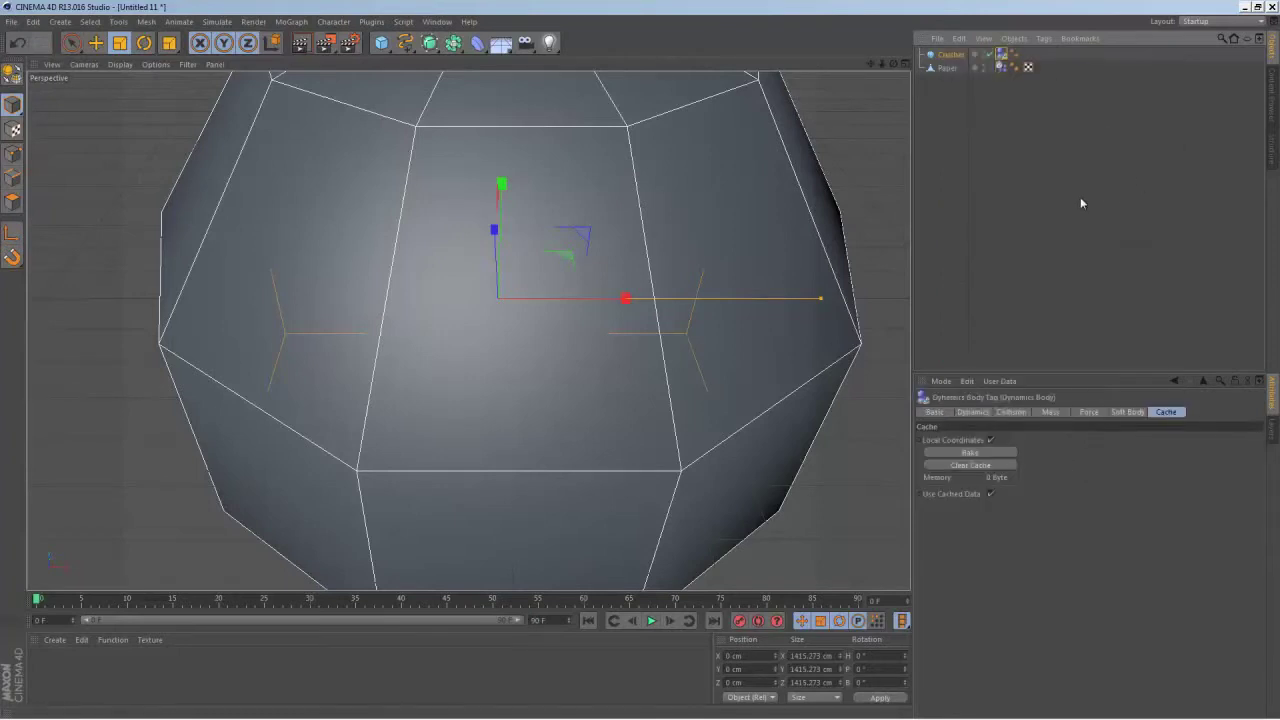
left_click(976, 130)
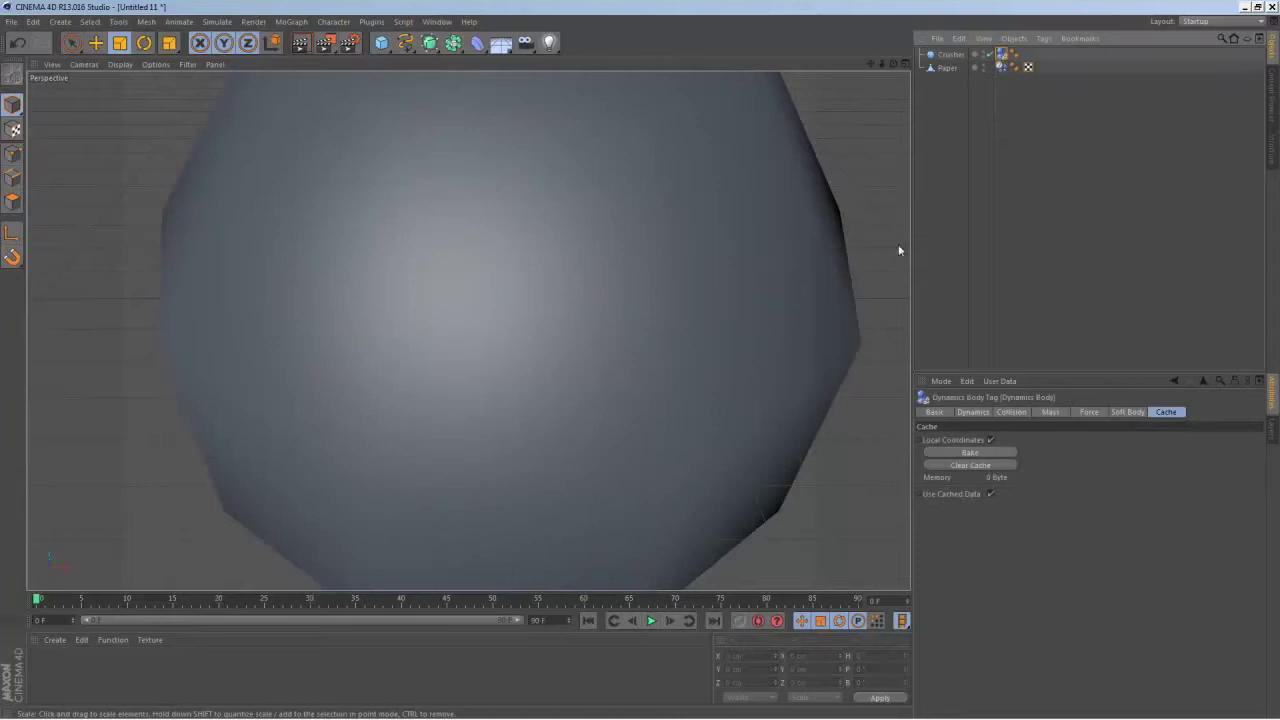
left_click(947, 67)
left_click(960, 110)
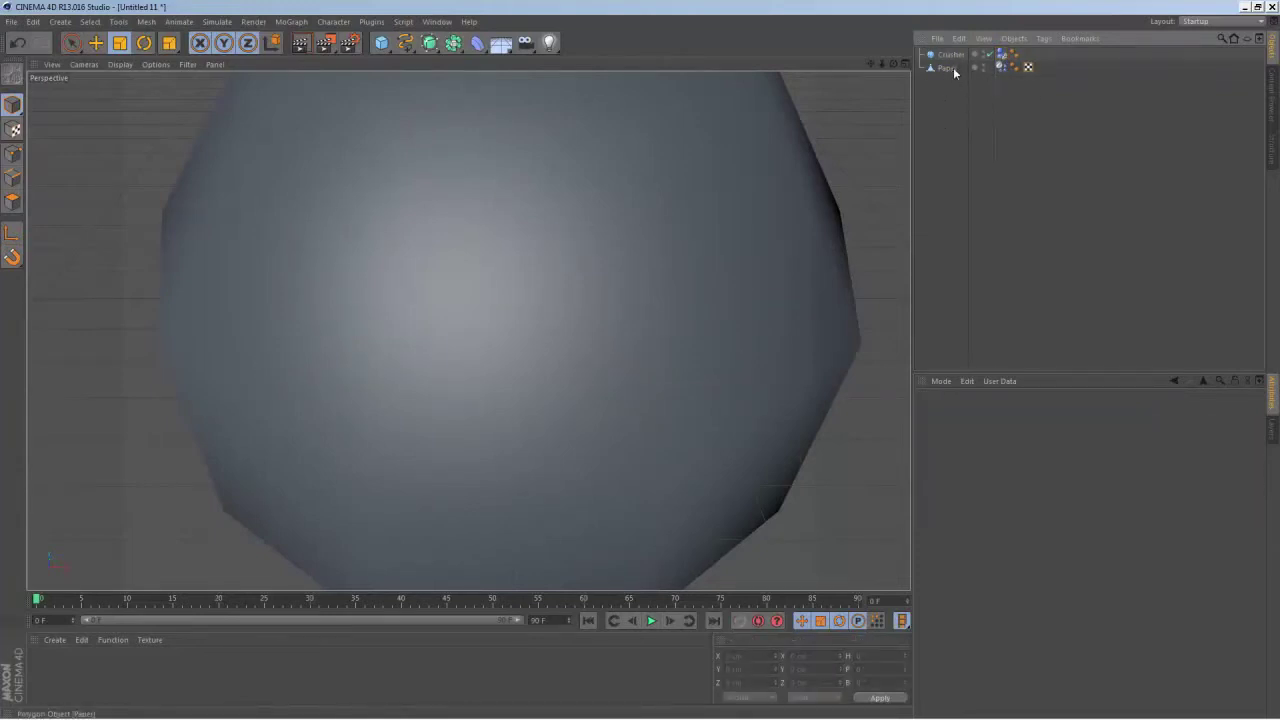
left_click(1001, 54)
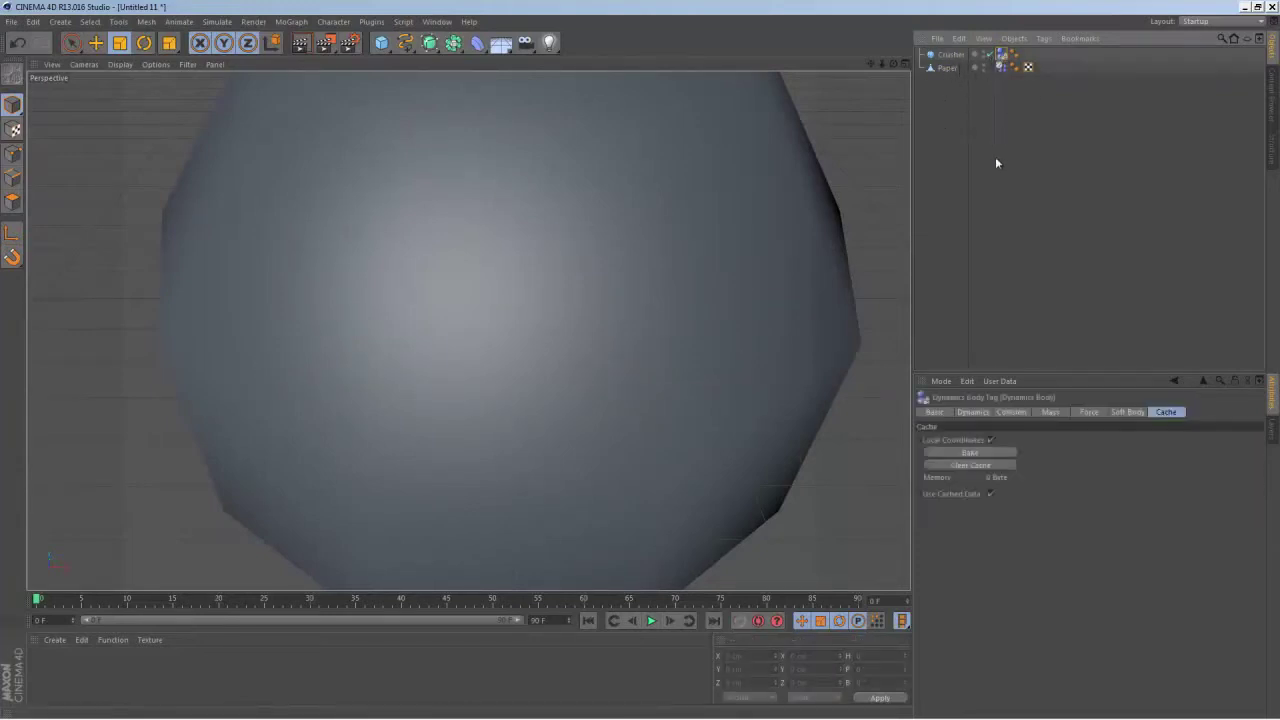
left_click(947, 67)
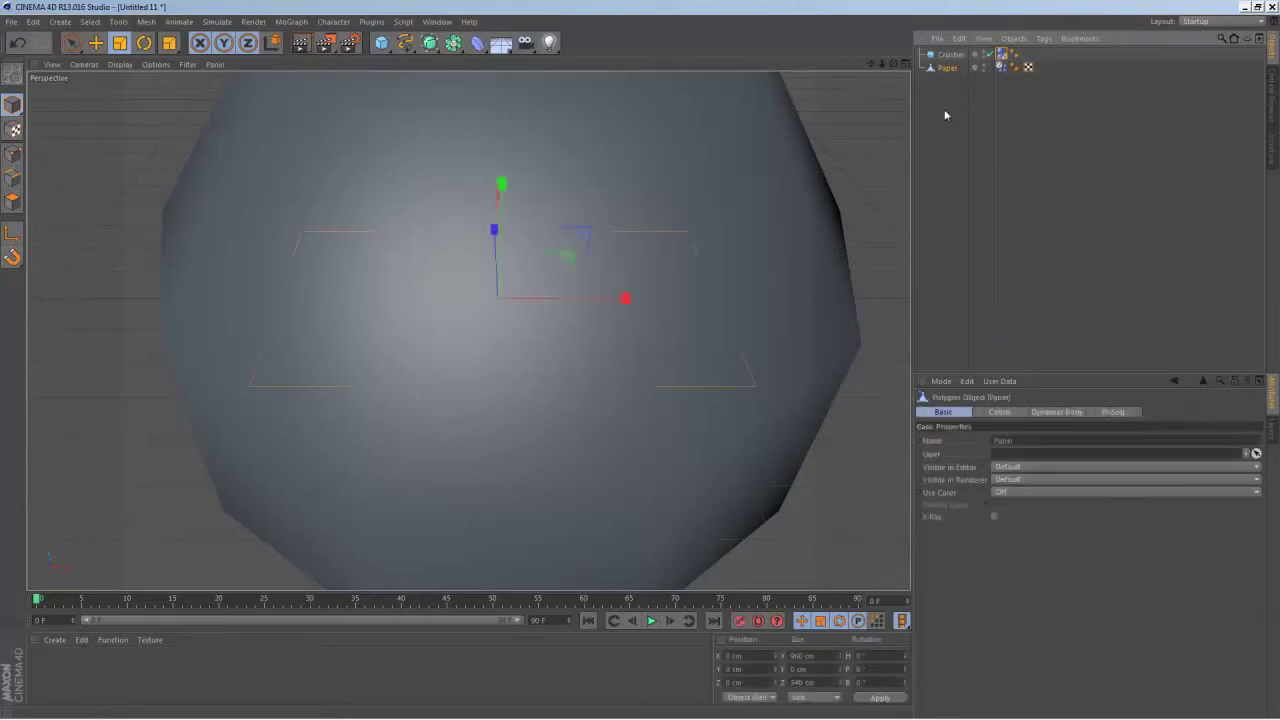
- Switch the viewport to wireframe Lines and test-play the simulation from frame 0
left_click(122, 65)
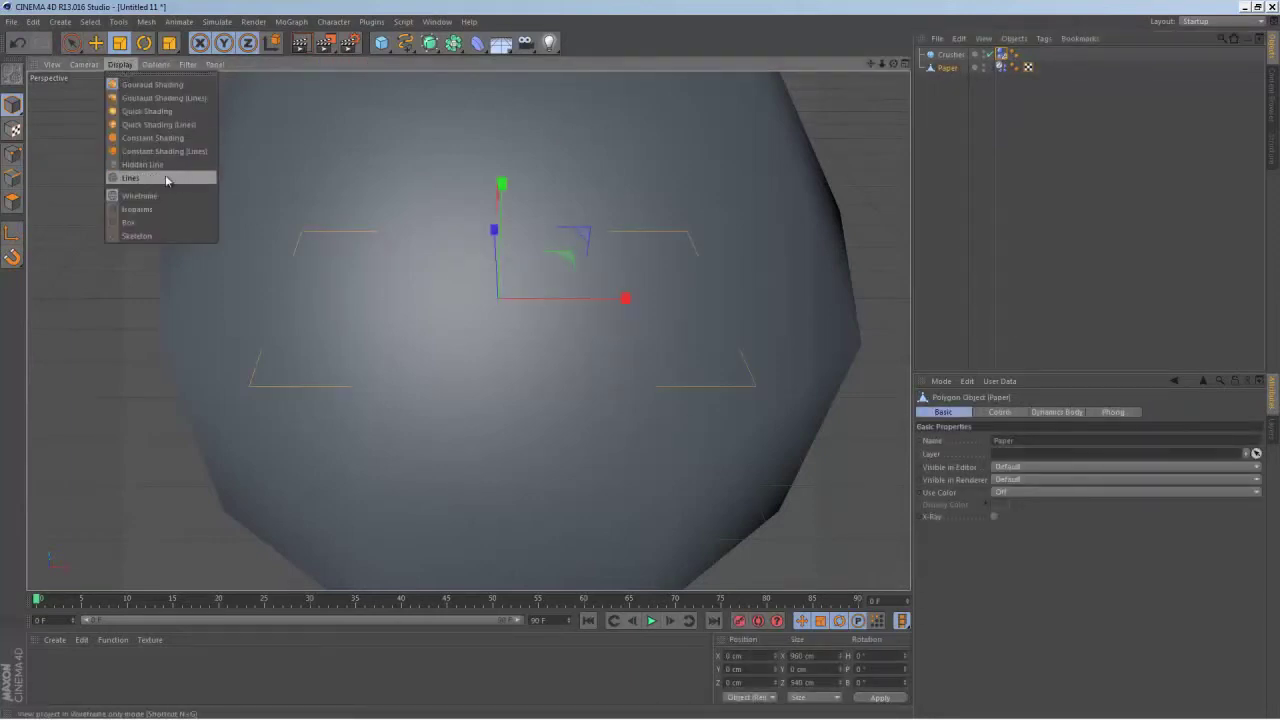
left_click(131, 178)
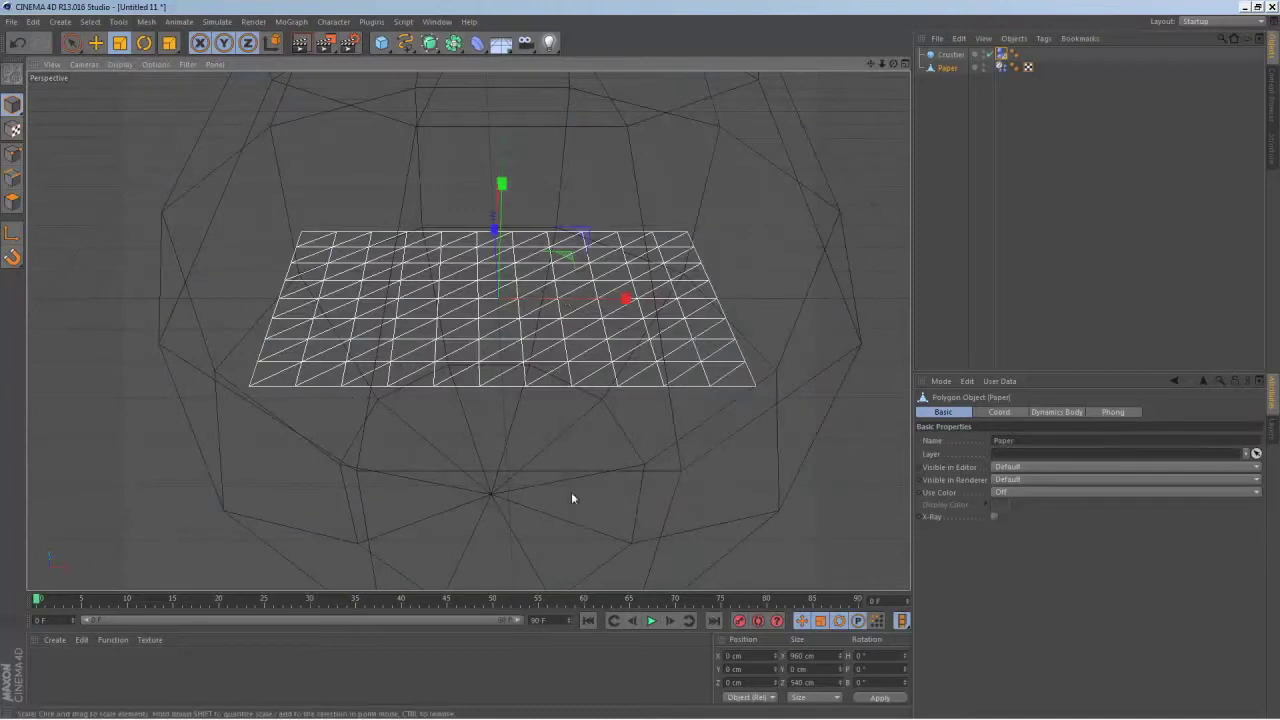
left_click(652, 621)
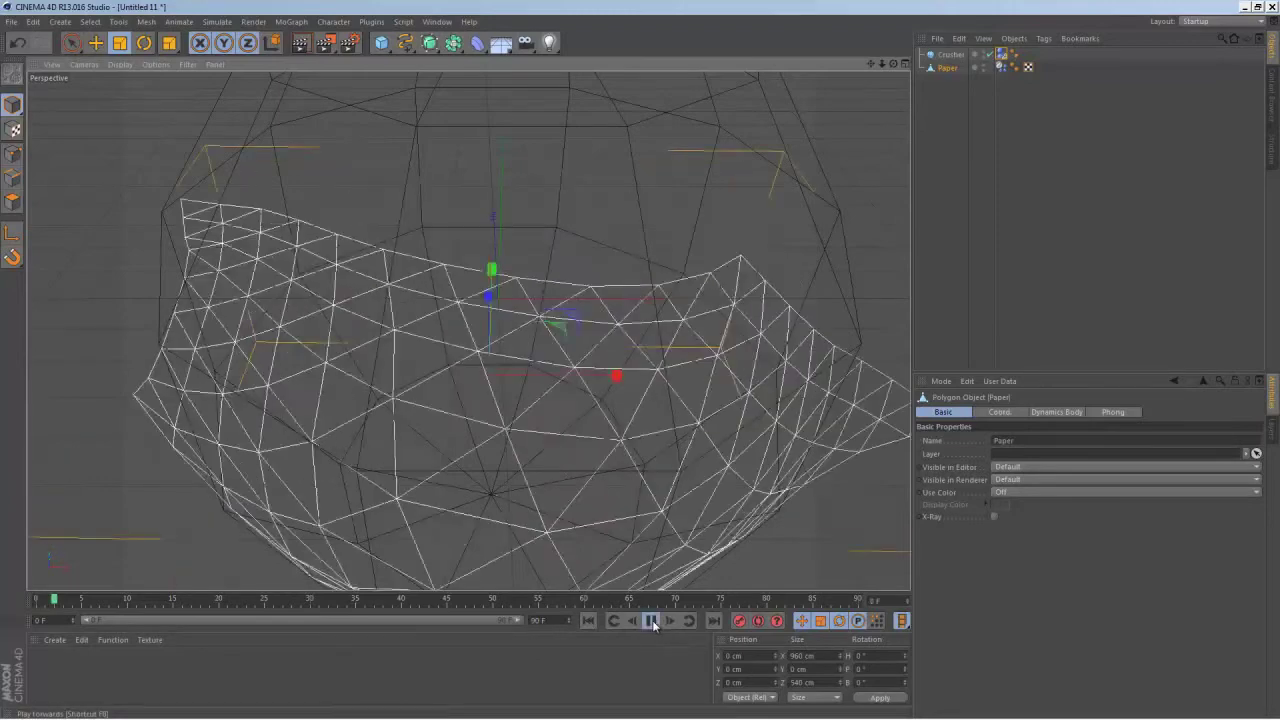
left_click(652, 621)
left_click(588, 620)
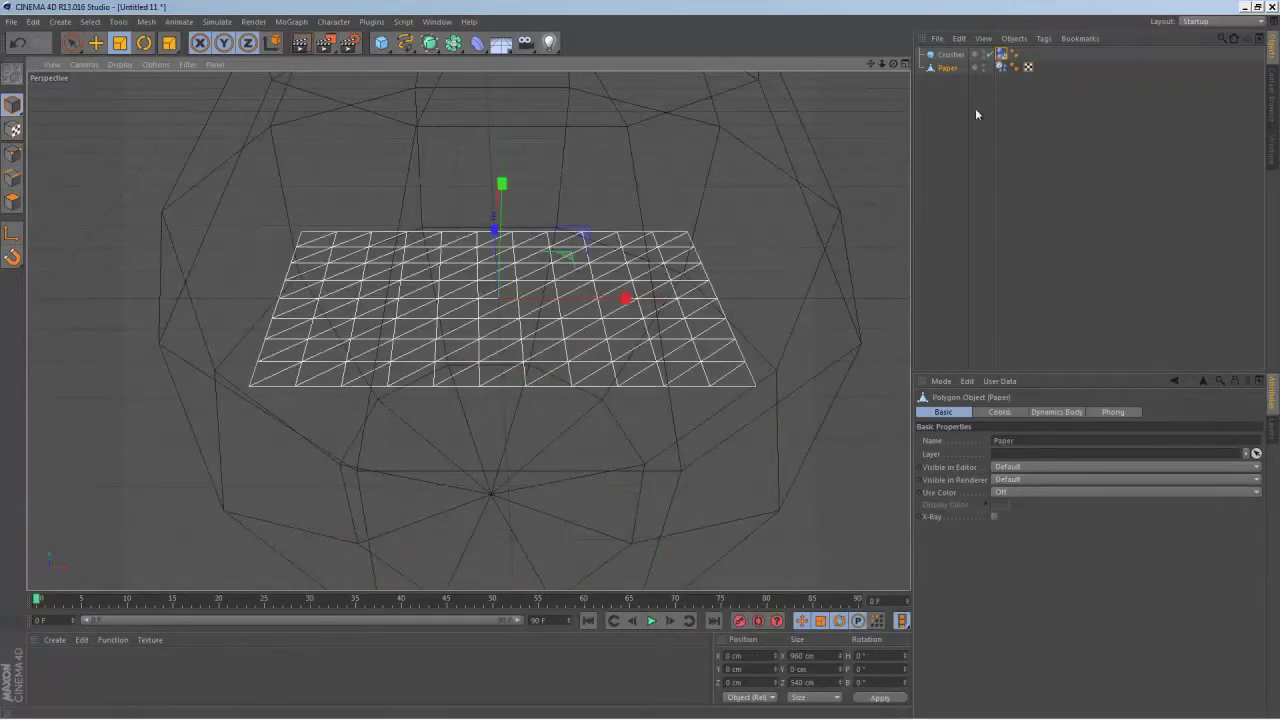
- Set Crusher's Dynamics Body collision shape to Moving Mesh
left_click(1003, 57)
left_click(551, 392)
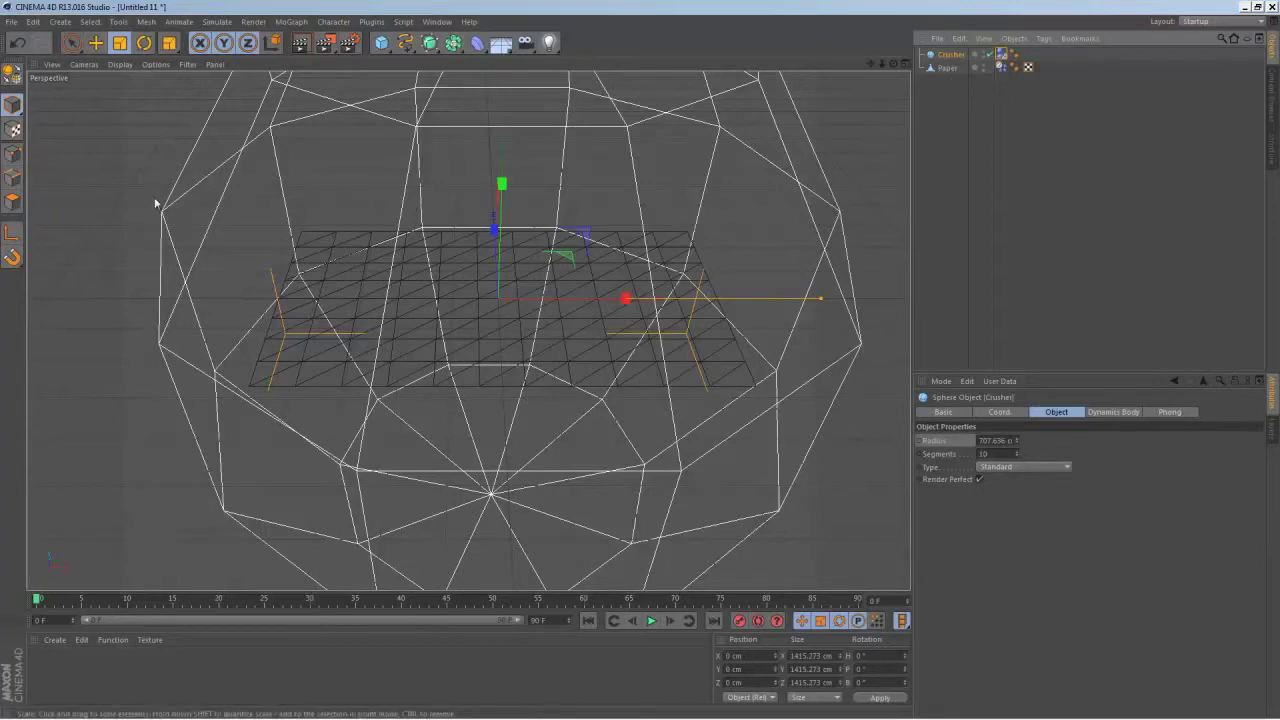
left_click(949, 117)
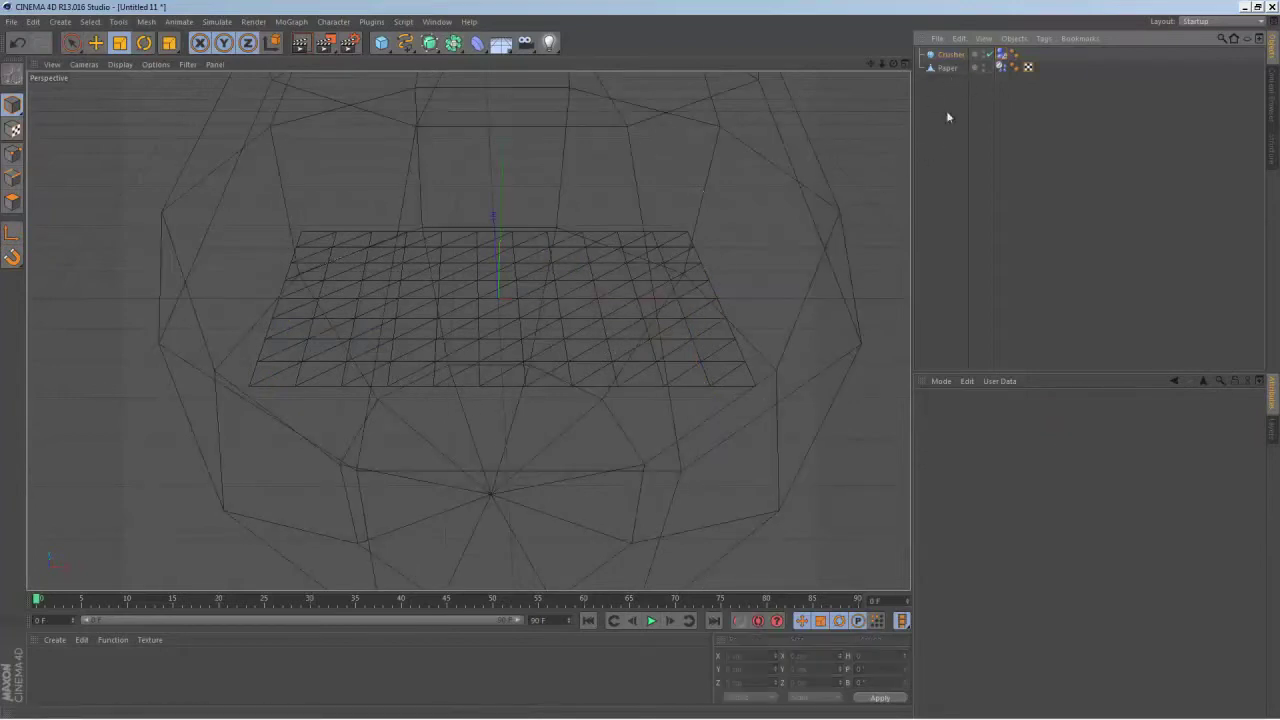
left_click(1001, 57)
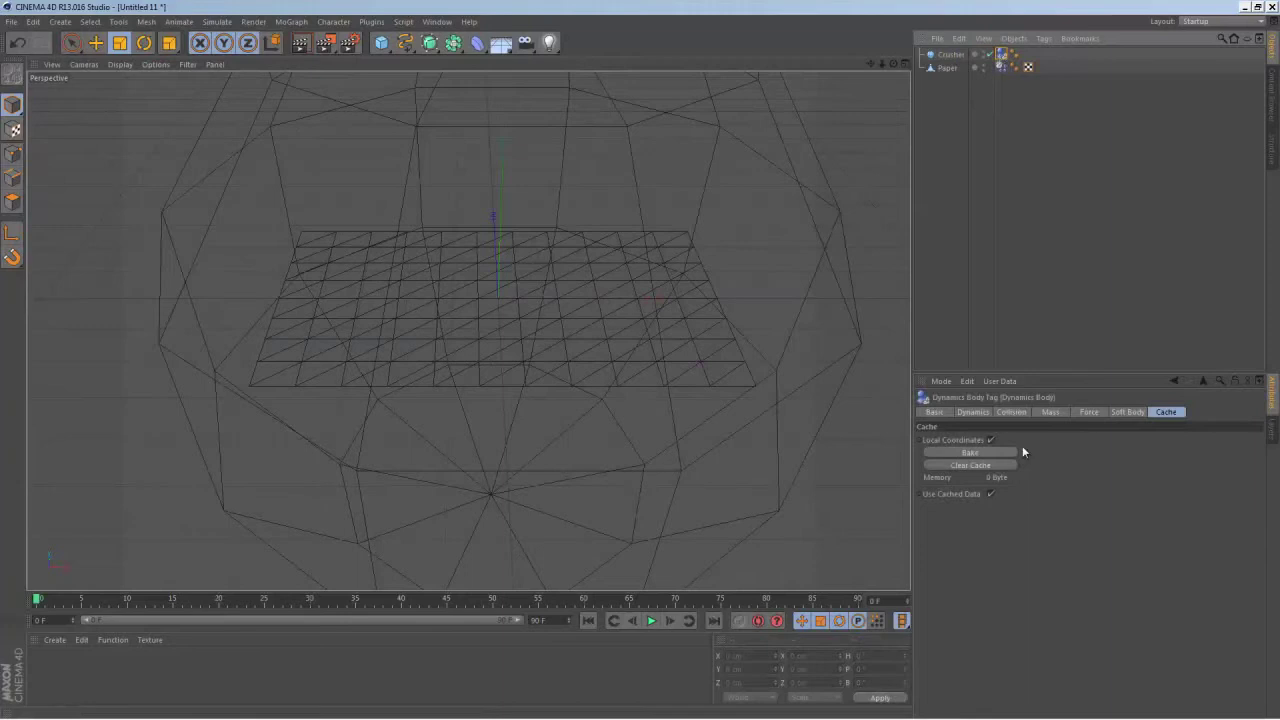
left_click(1014, 412)
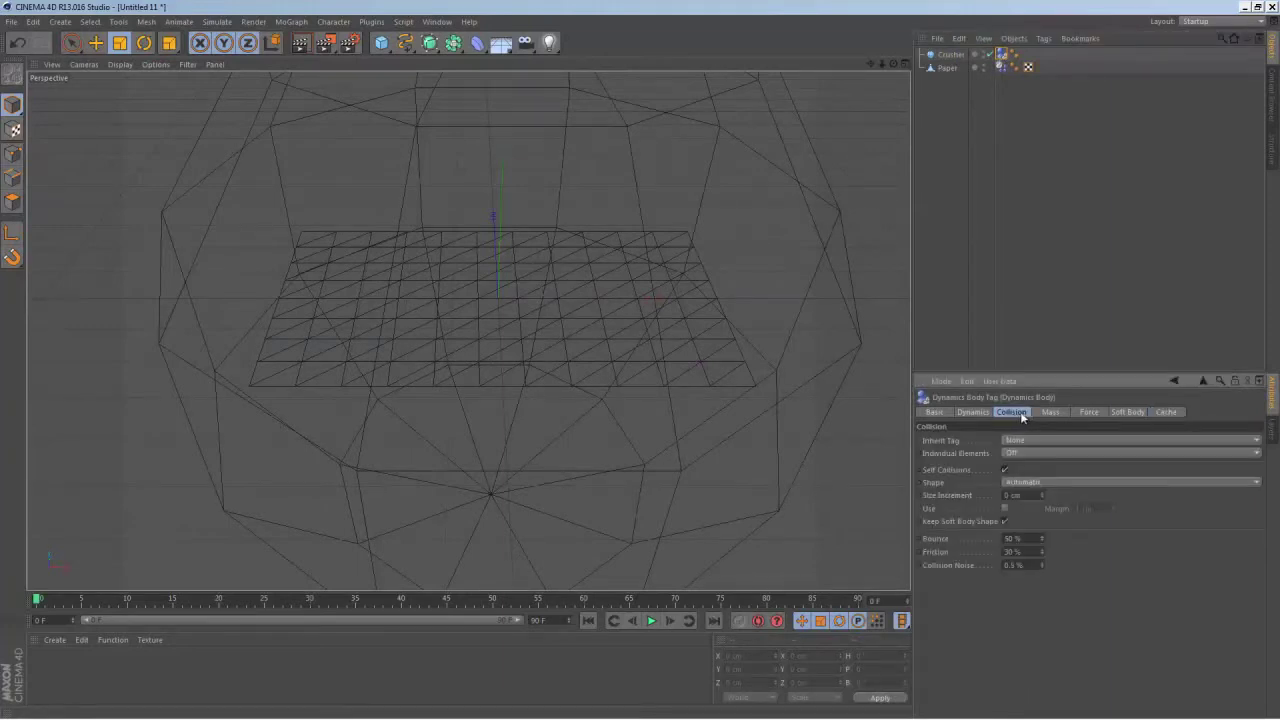
left_click(1030, 481)
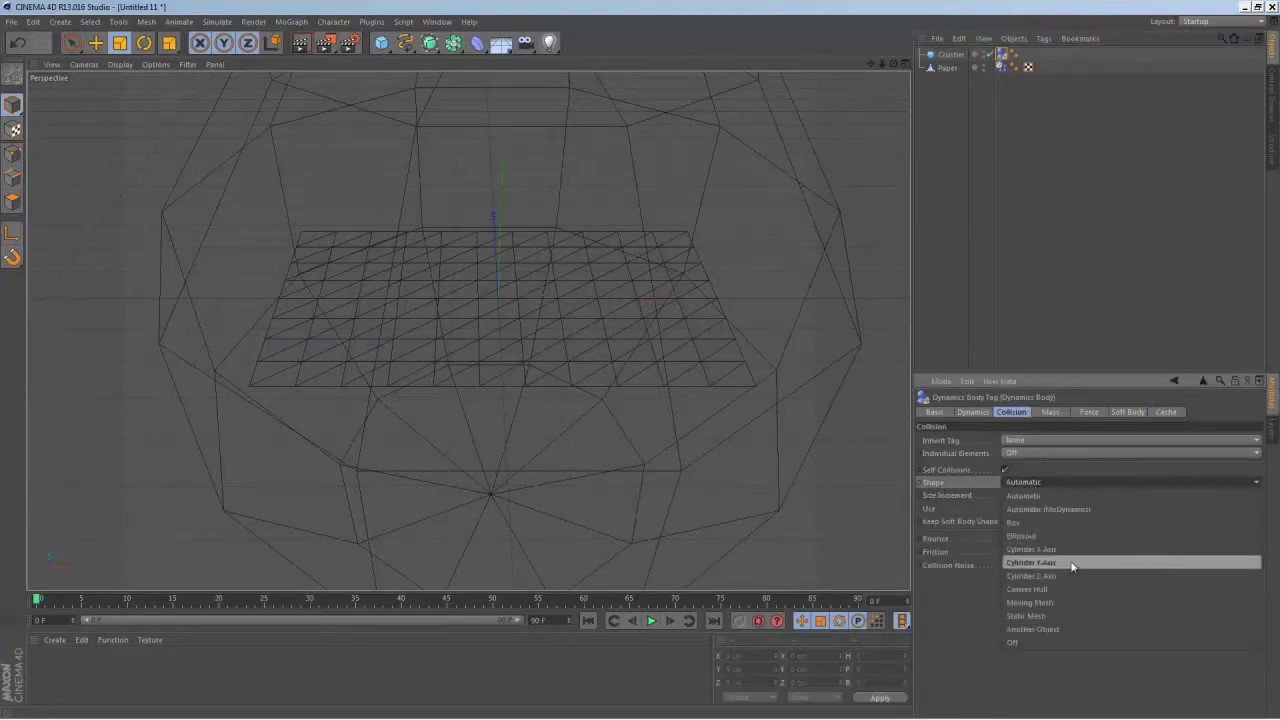
left_click(1068, 606)
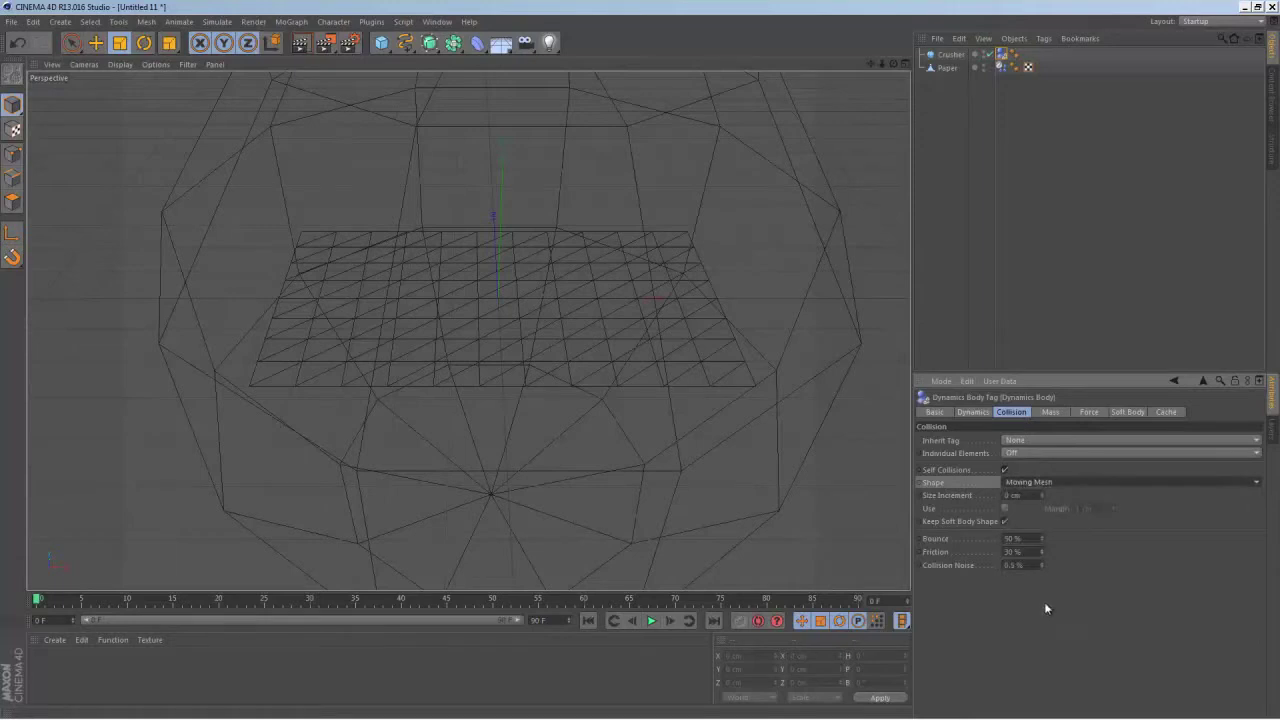
- Replay the simulation to test the collisions, rewind, and select Paper
left_click(651, 621)
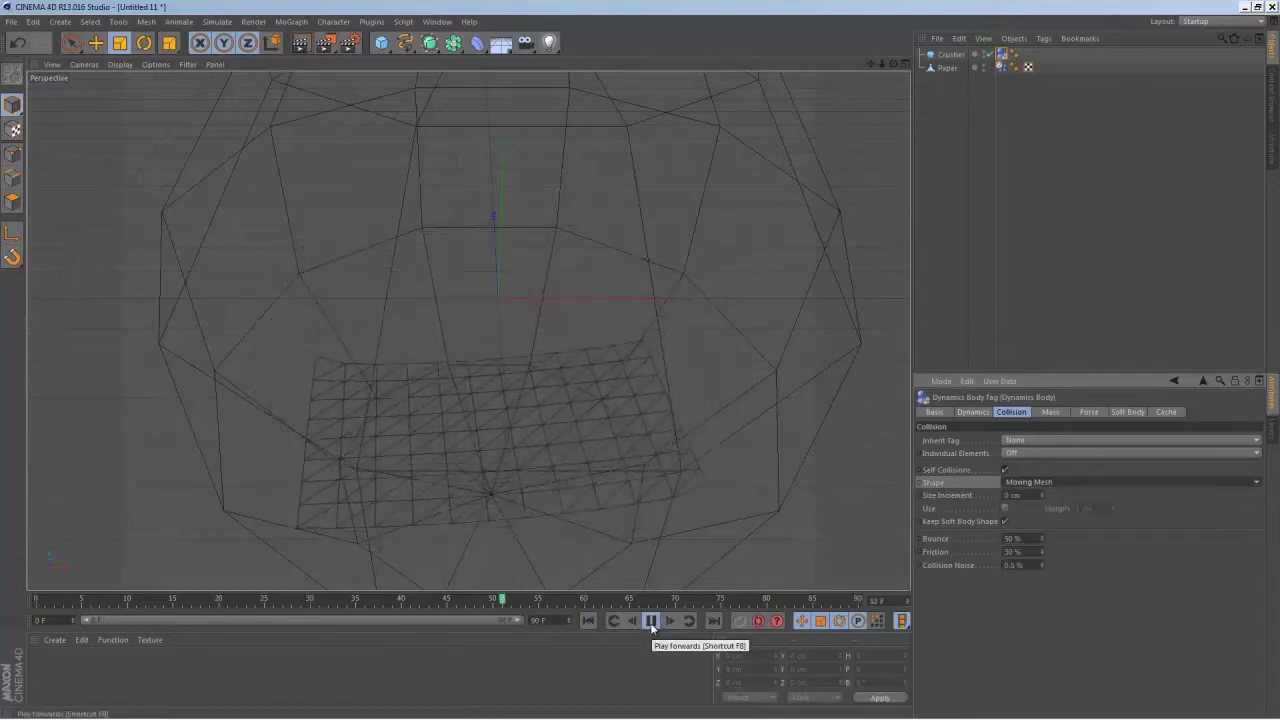
left_click(651, 621)
left_click(588, 621)
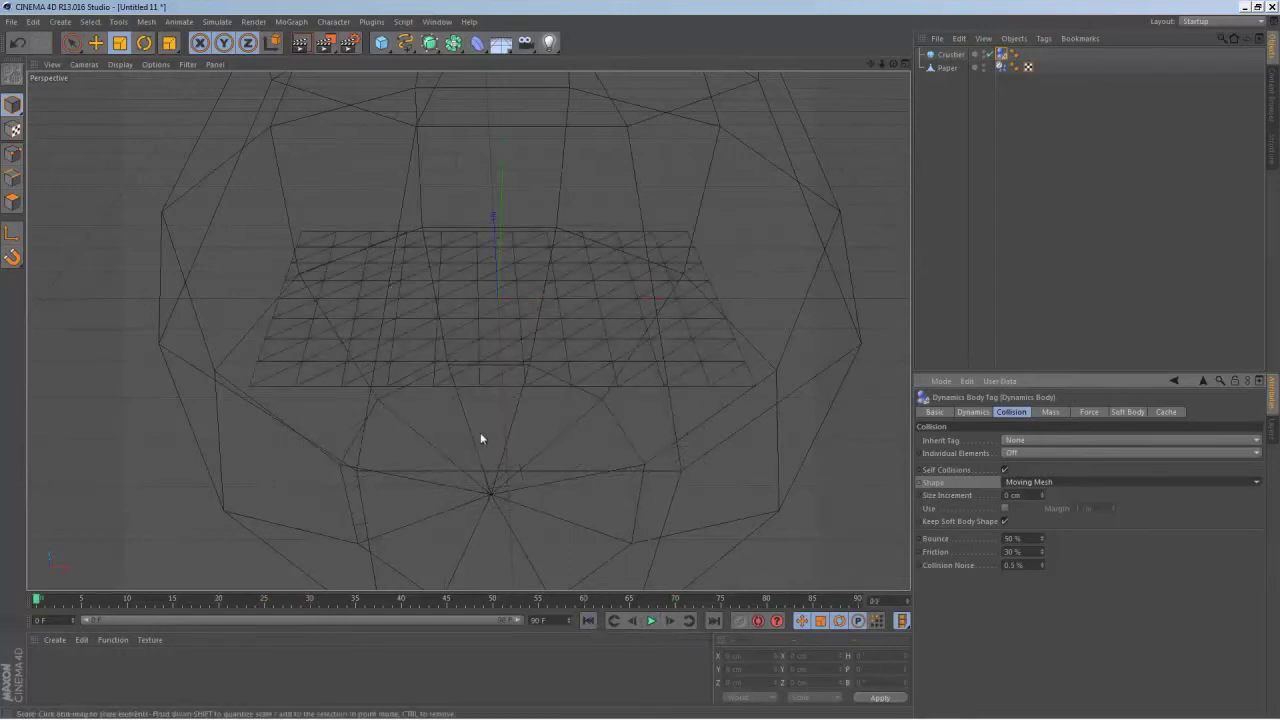
left_click(651, 621)
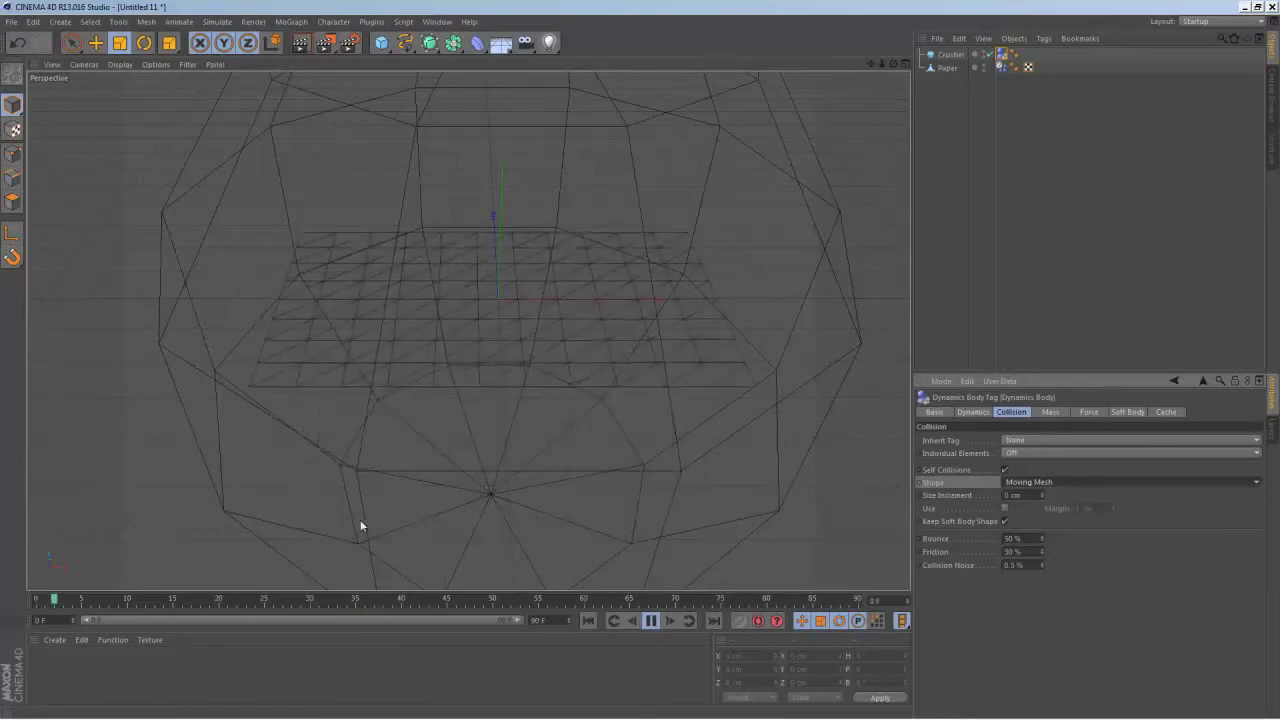
left_click(651, 621)
left_click(588, 621)
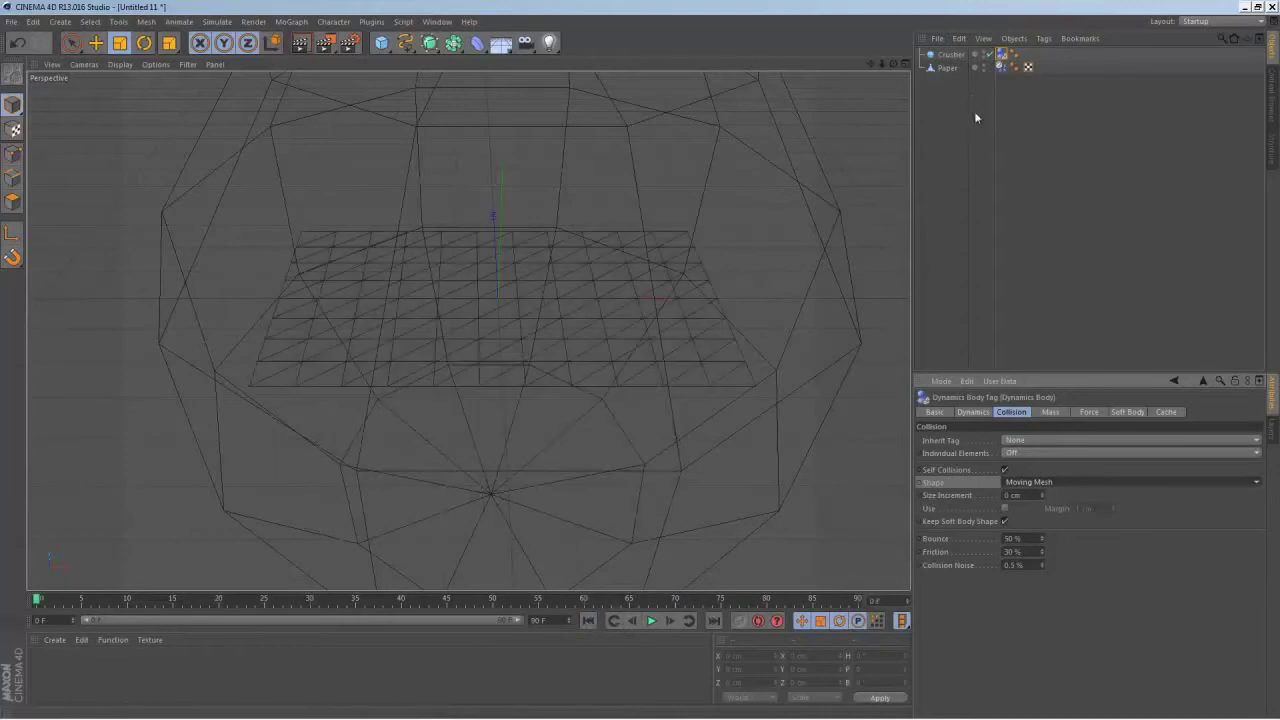
left_click(962, 67)
- Show Paper's soft body settings and preview the falling paper, then rewind
left_click(1001, 67)
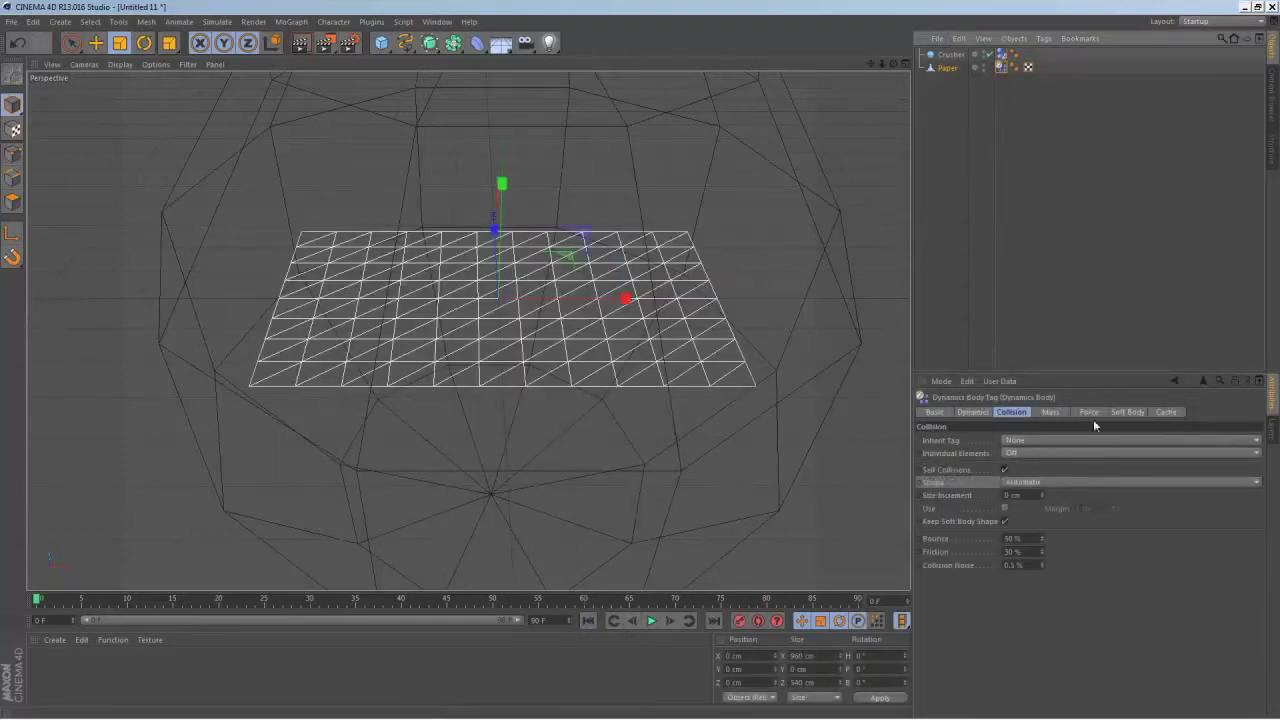
left_click(1128, 412)
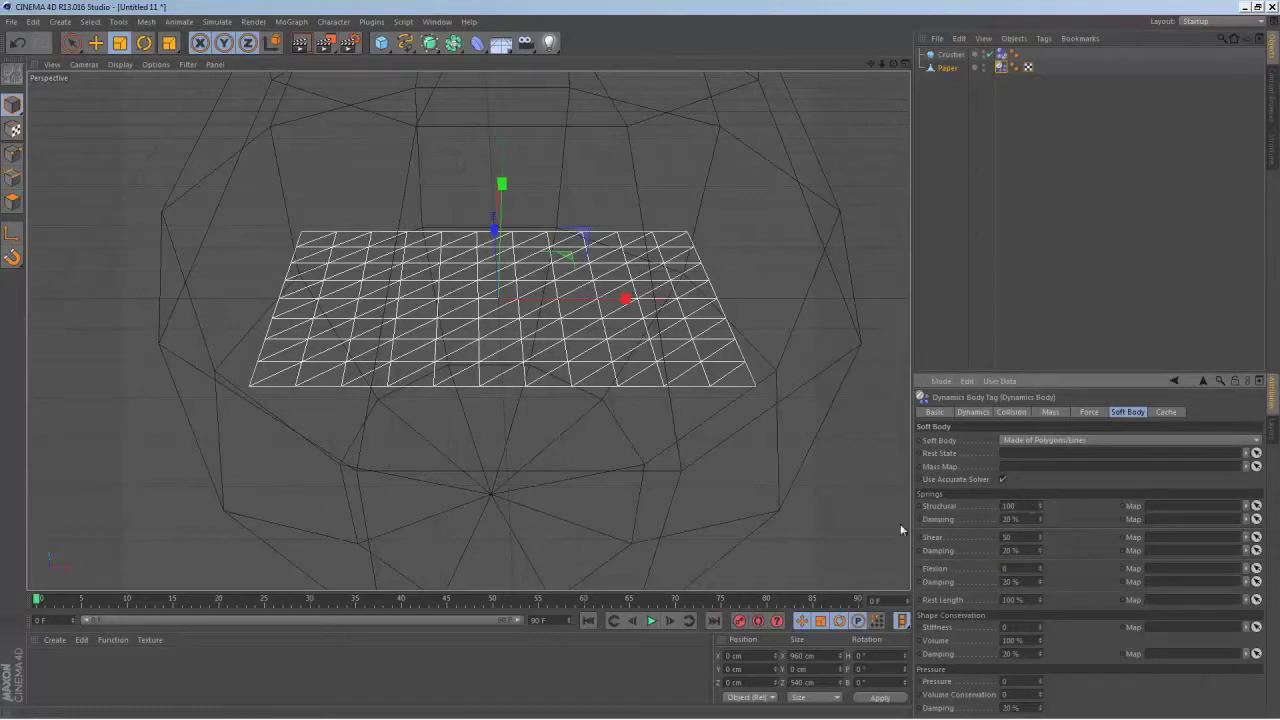
left_click(651, 621)
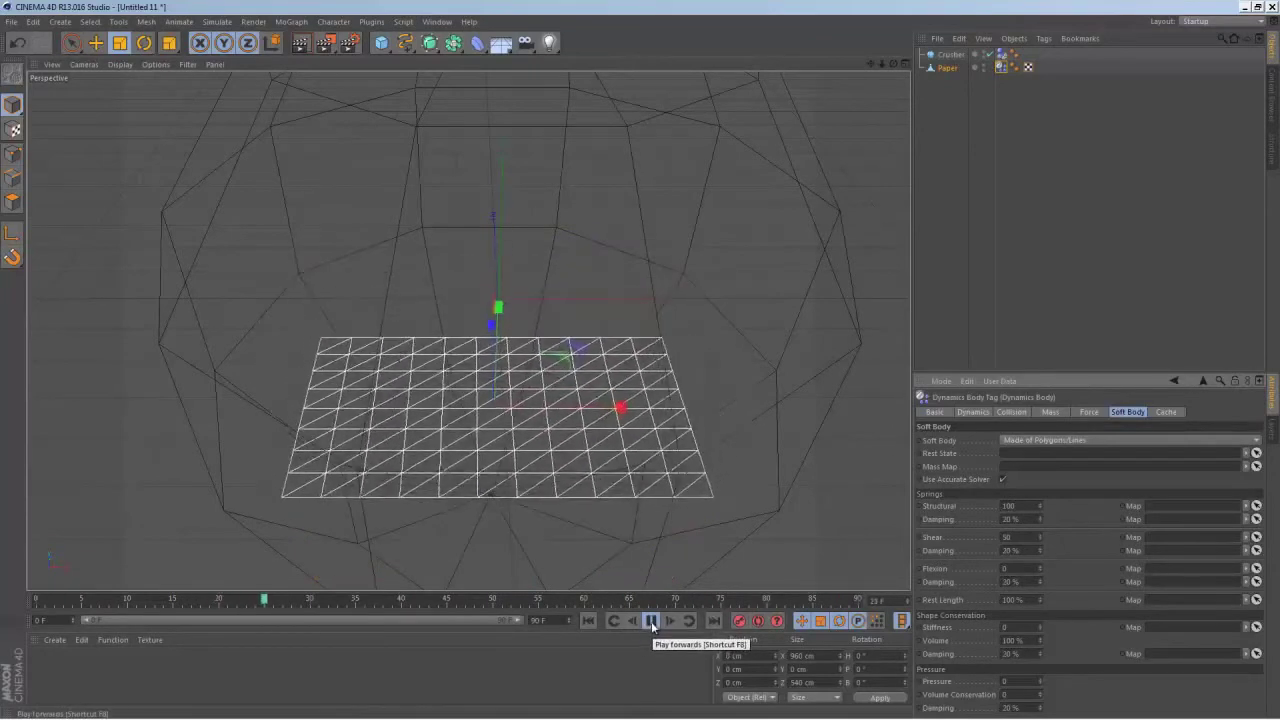
left_click(651, 621)
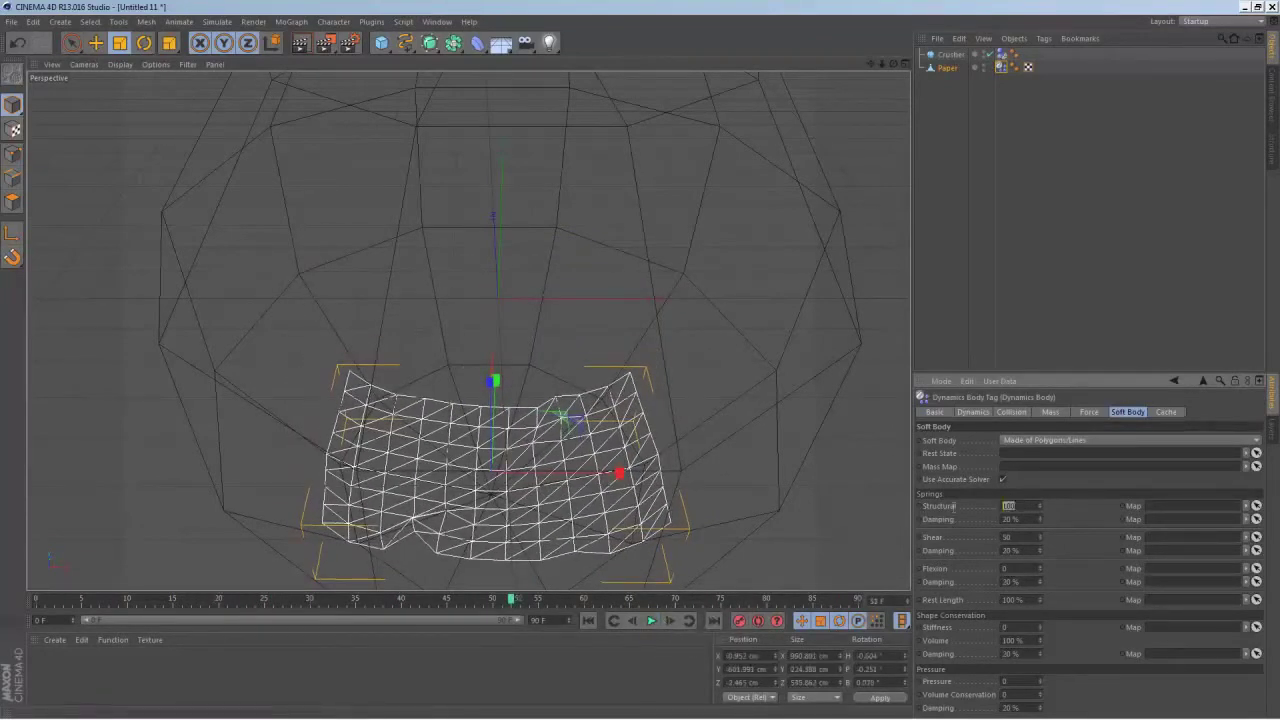
type("20")
left_click(588, 621)
- Replay the crumpling simulation, reset it to frame 0, and select Crusher
left_click(652, 621)
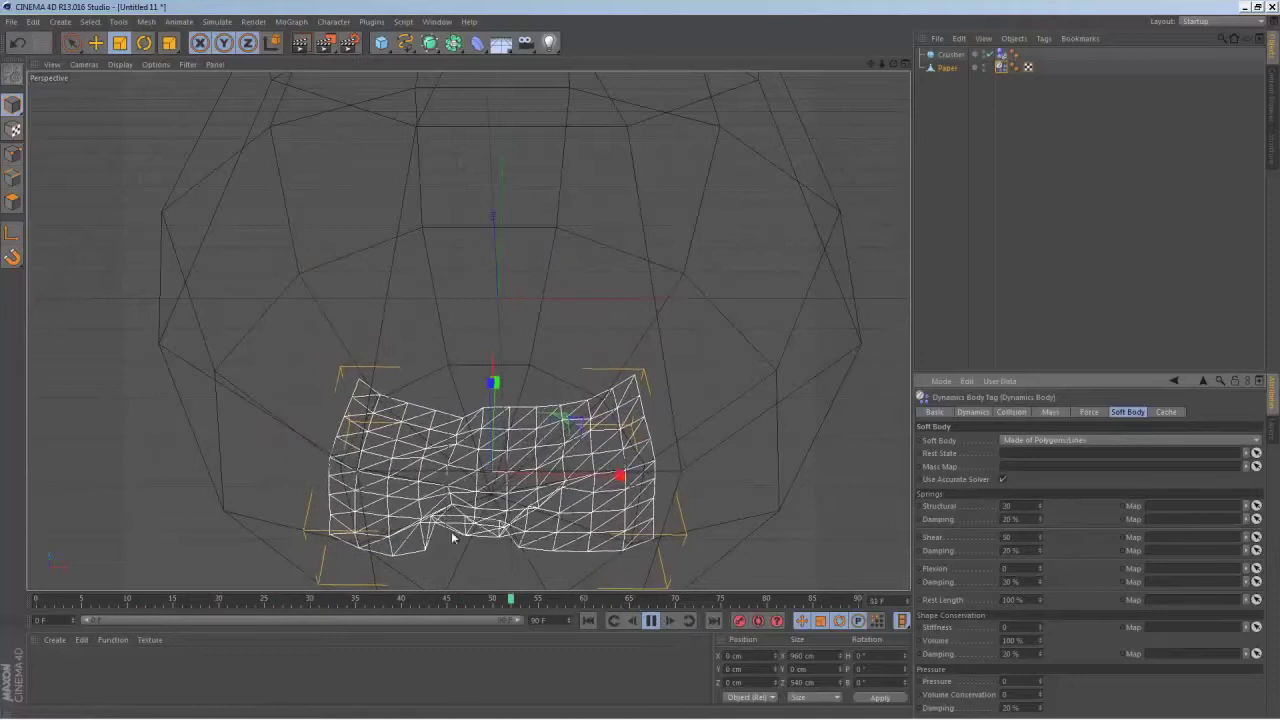
left_click(652, 621)
left_click(589, 621)
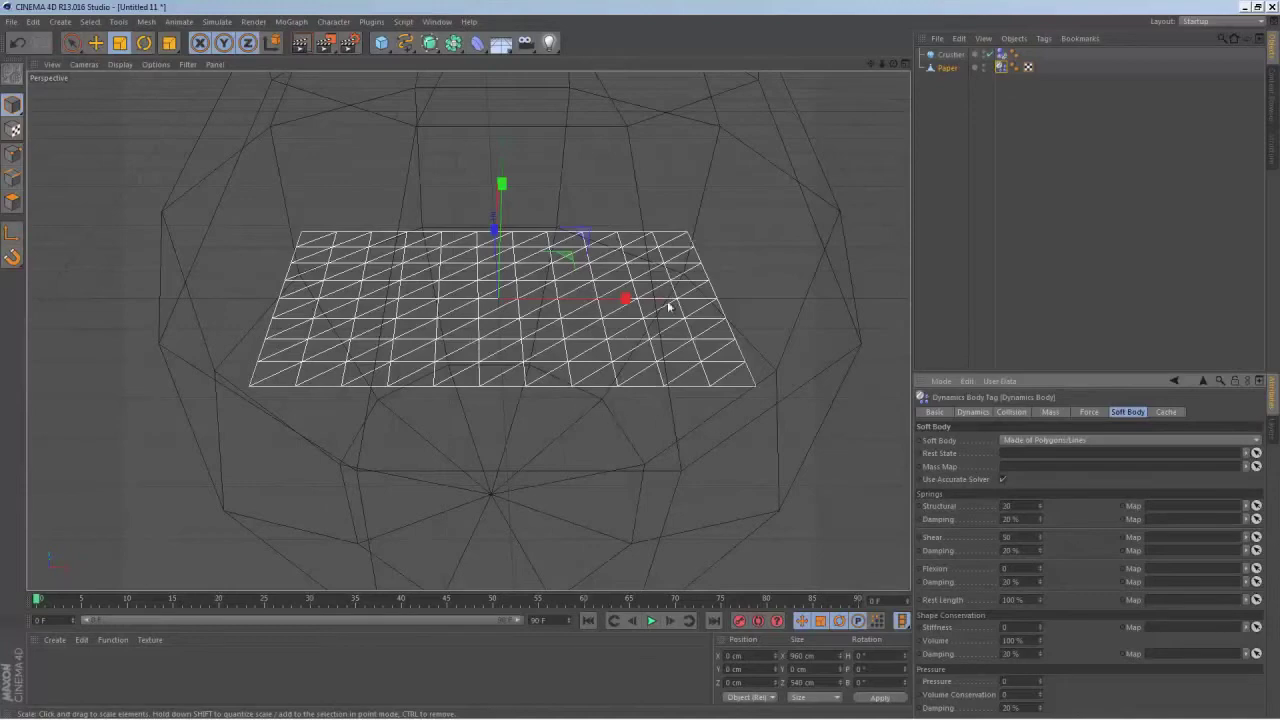
left_click(651, 621)
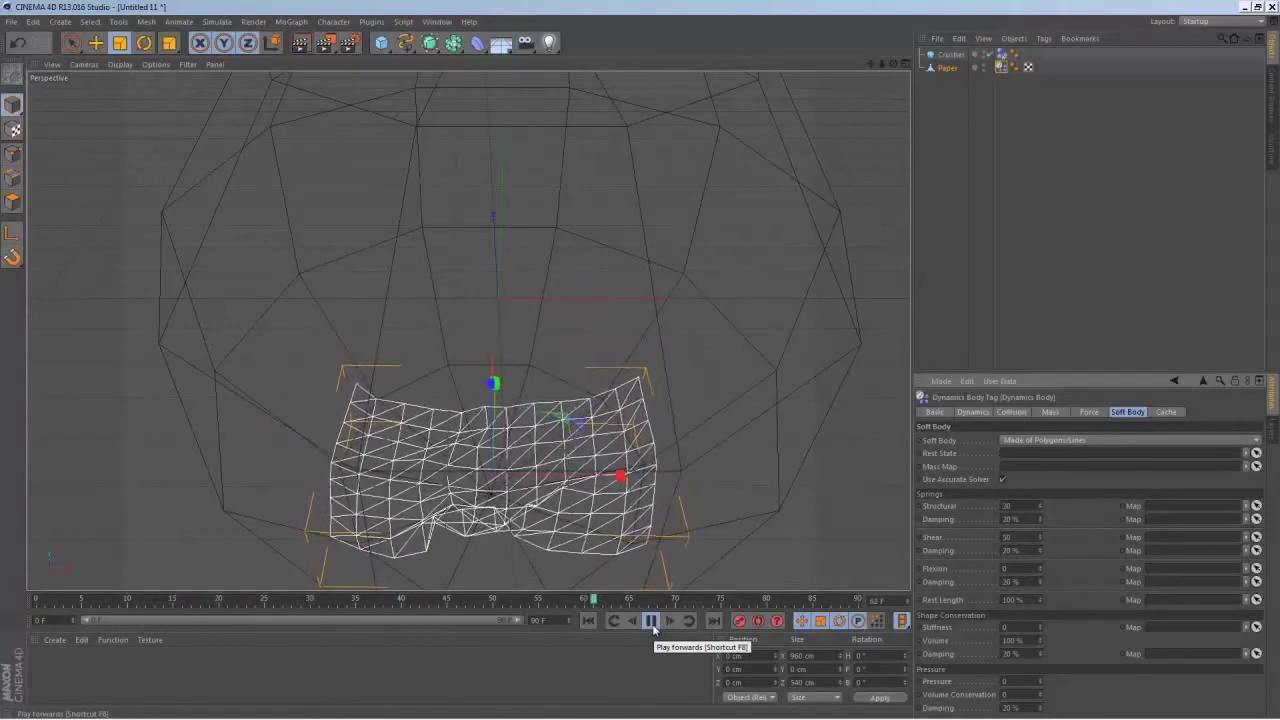
left_click(651, 621)
left_click(589, 621)
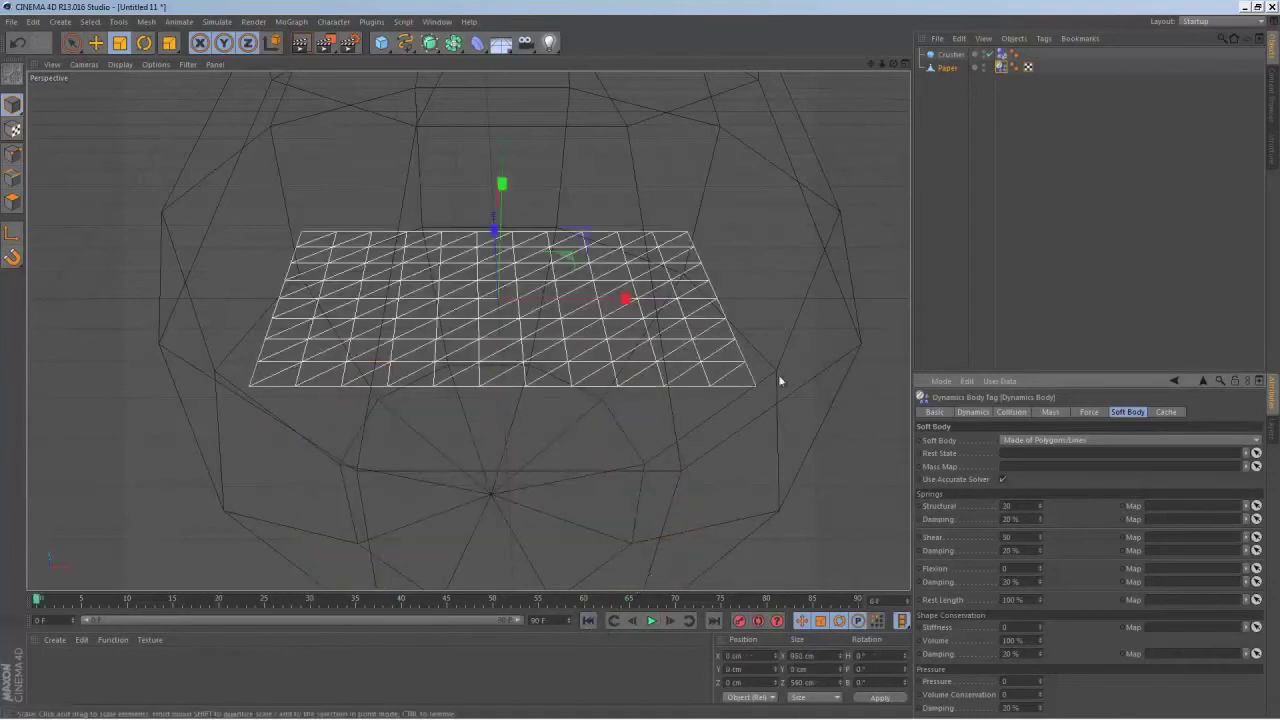
left_click(807, 294)
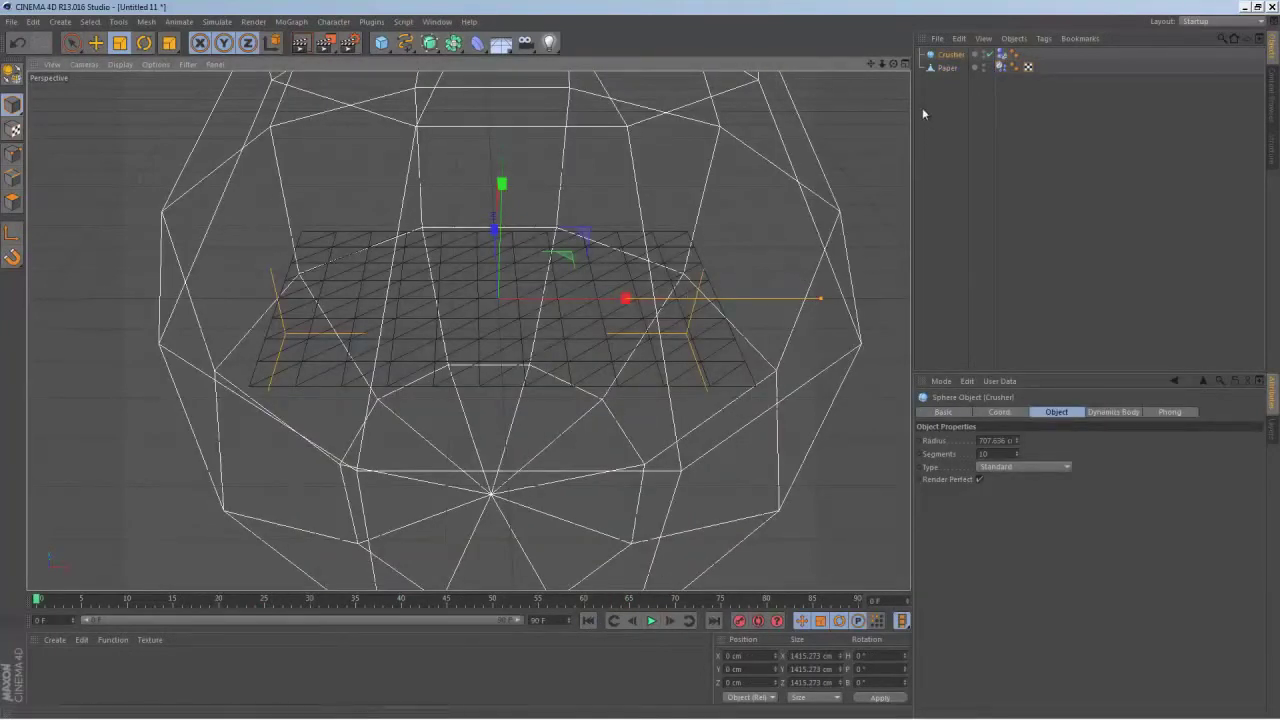
- Set the animation length to 30 frames
left_click(1057, 410)
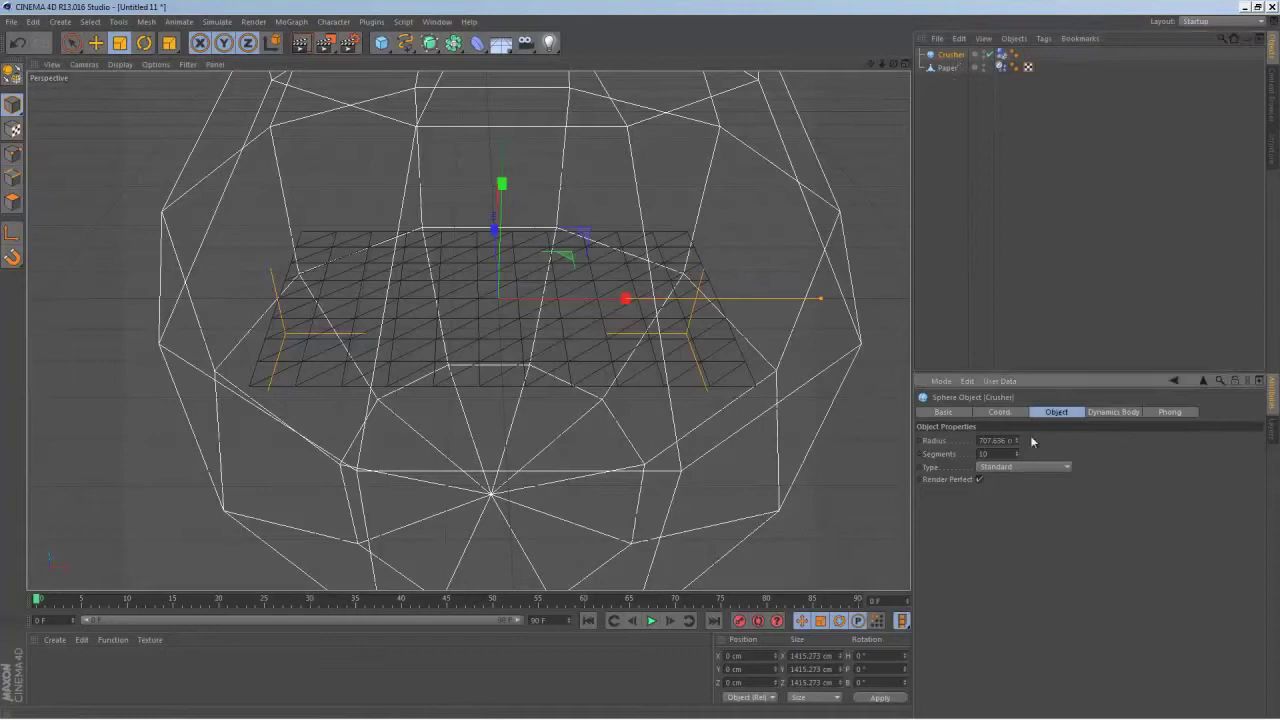
left_click_drag(1018, 445, 1018, 444)
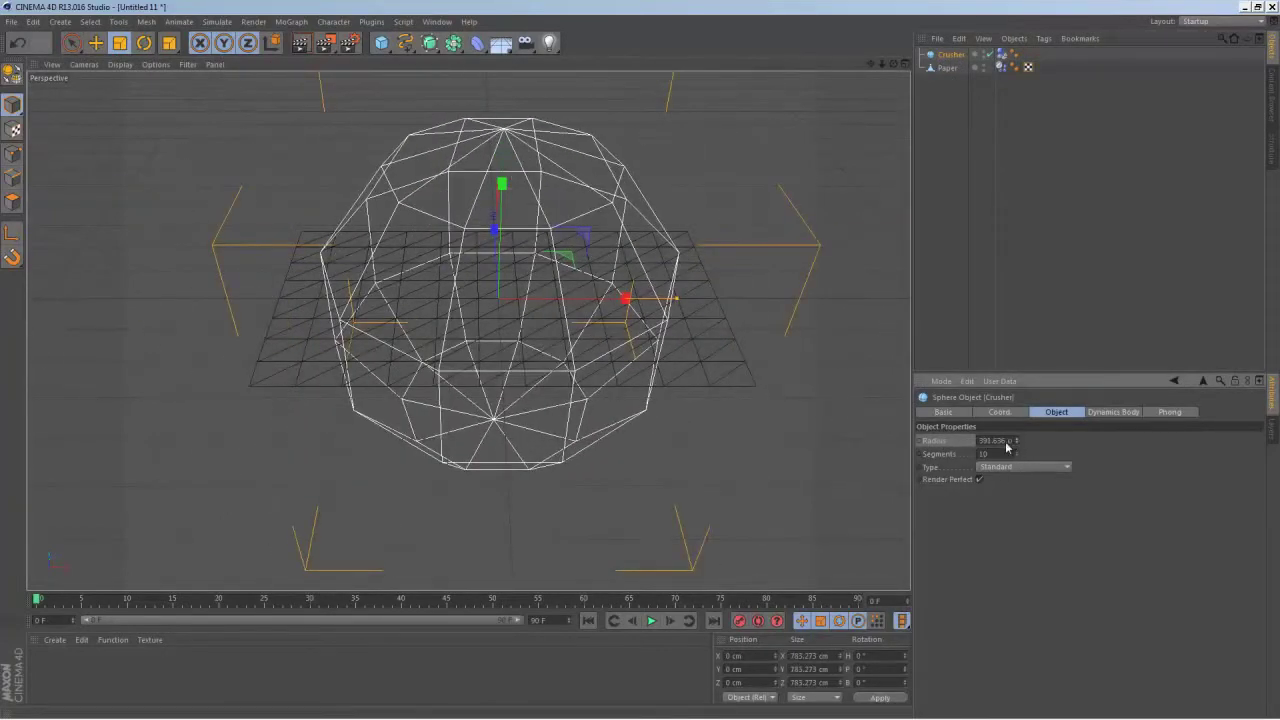
key("ctrl+z")
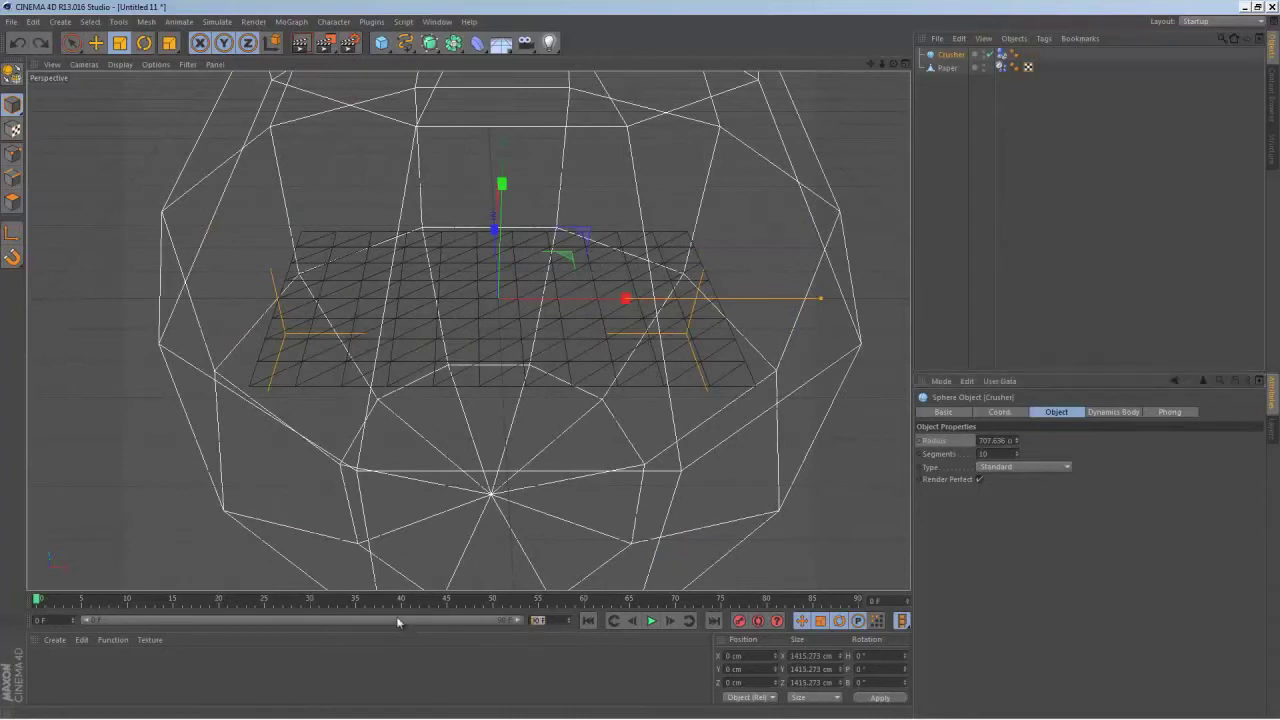
type("30")
key("Return")
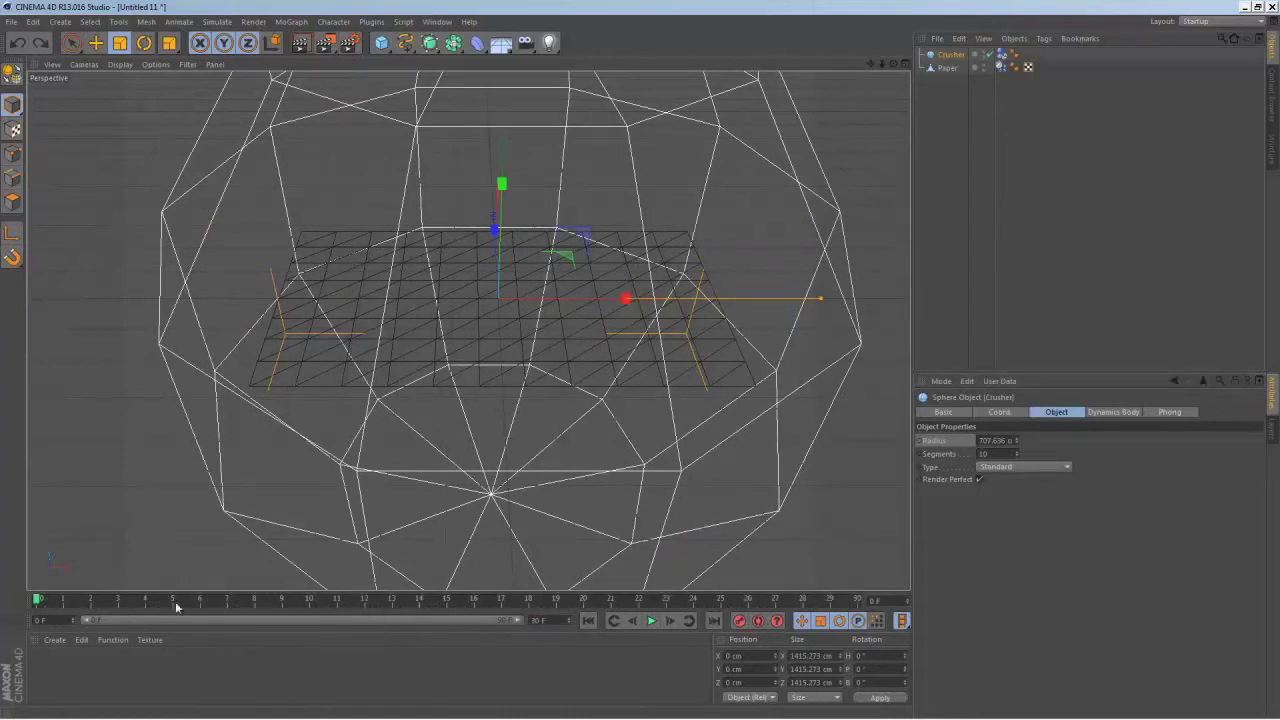
- Keyframe Crusher's radius at 707.636 cm on frame 0, then set 200 cm at frame 30
left_click(920, 441)
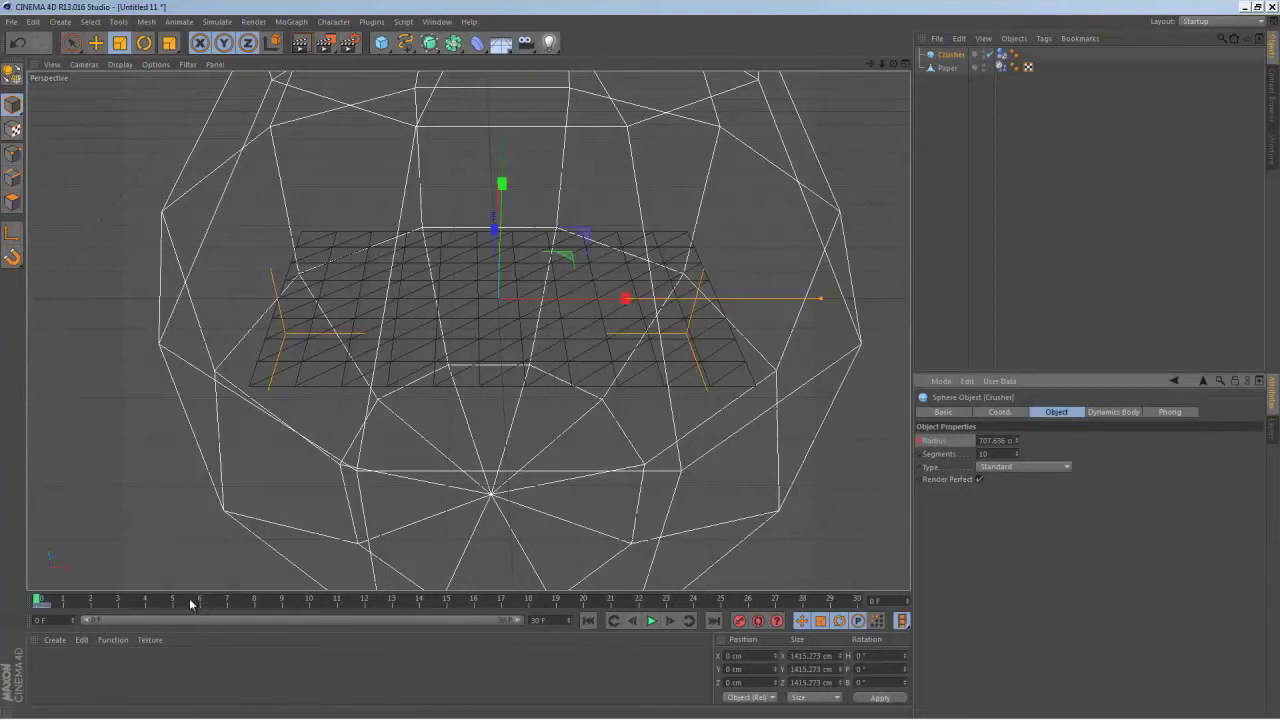
left_click_drag(192, 603, 868, 603)
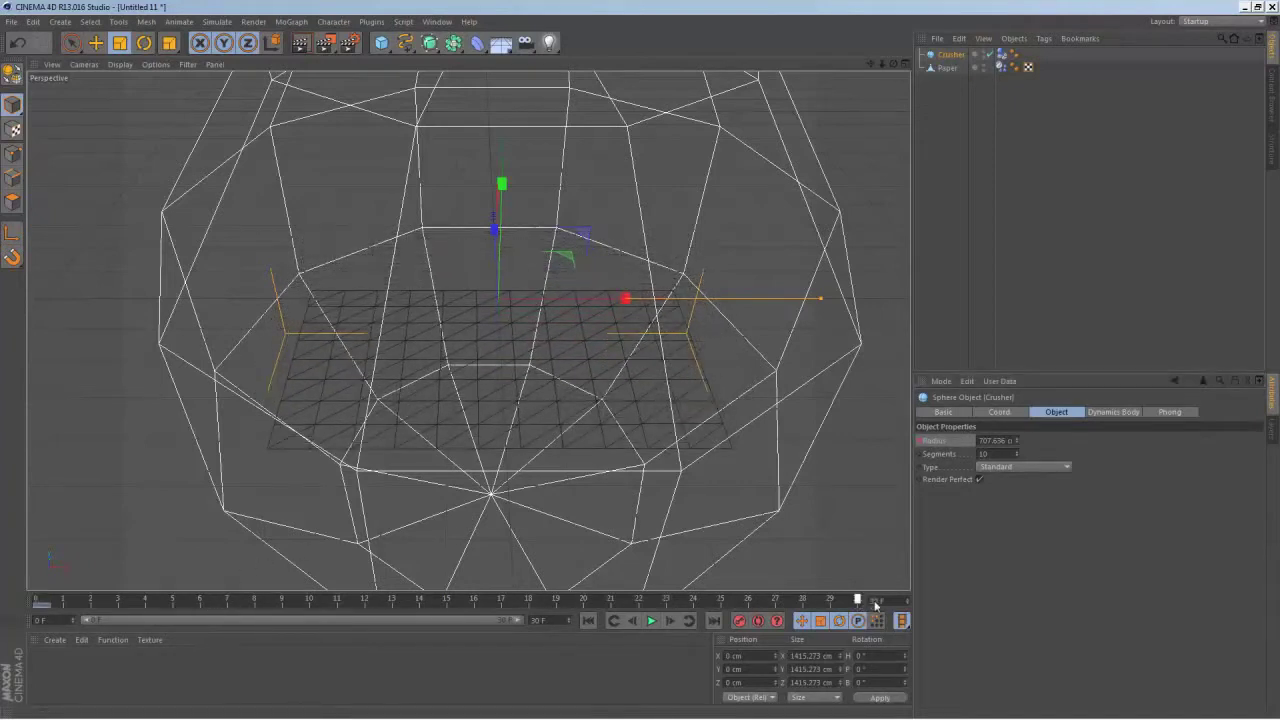
left_click_drag(1018, 443, 1015, 444)
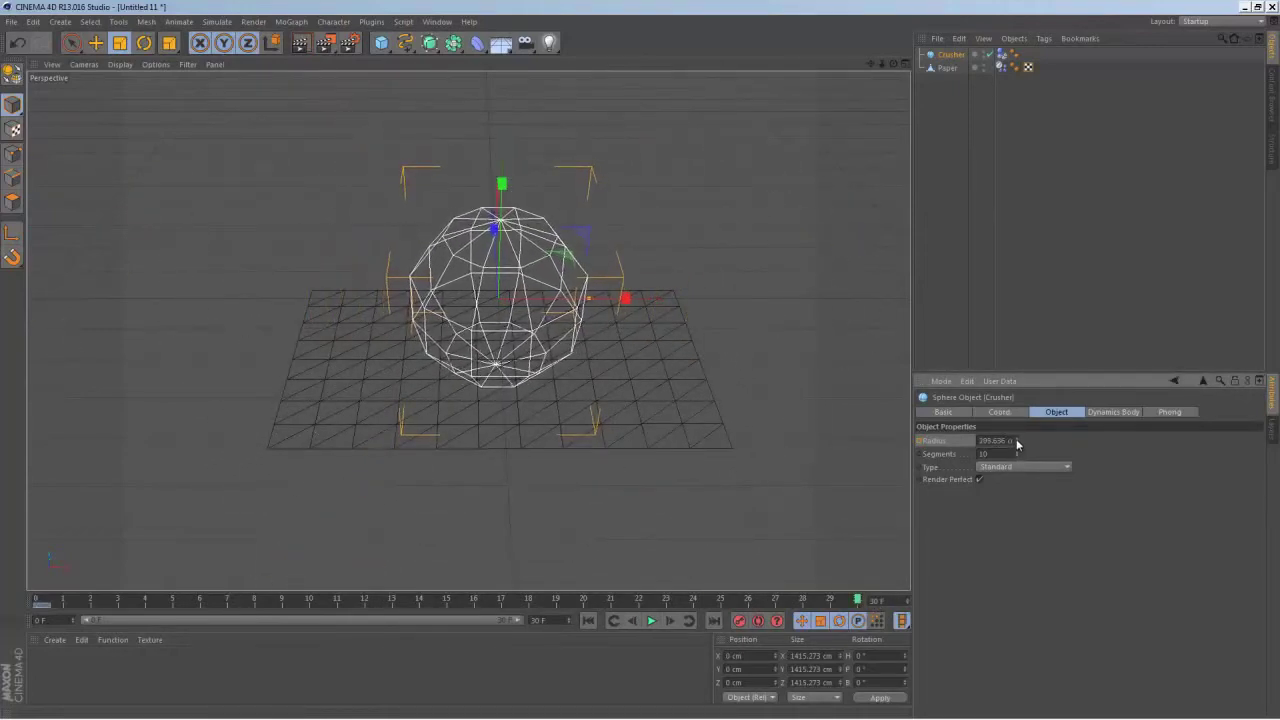
left_click_drag(560, 330, 628, 302, "alt")
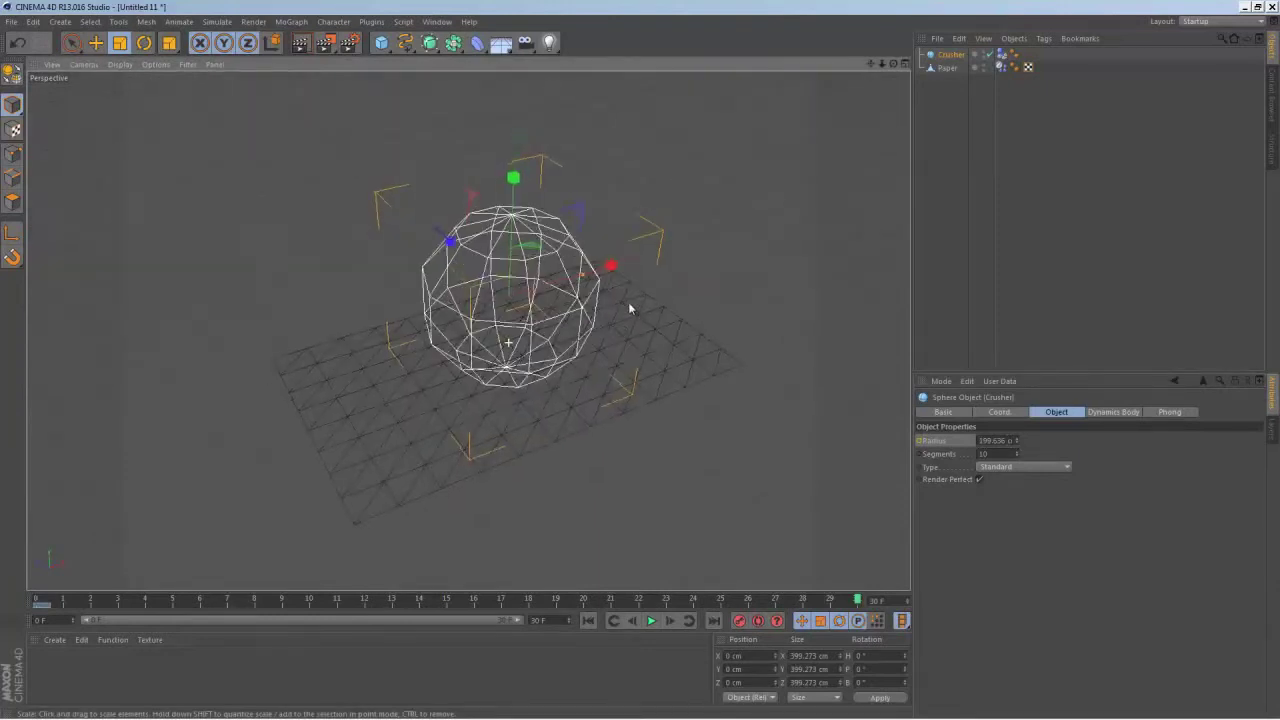
left_click(998, 442)
type("20")
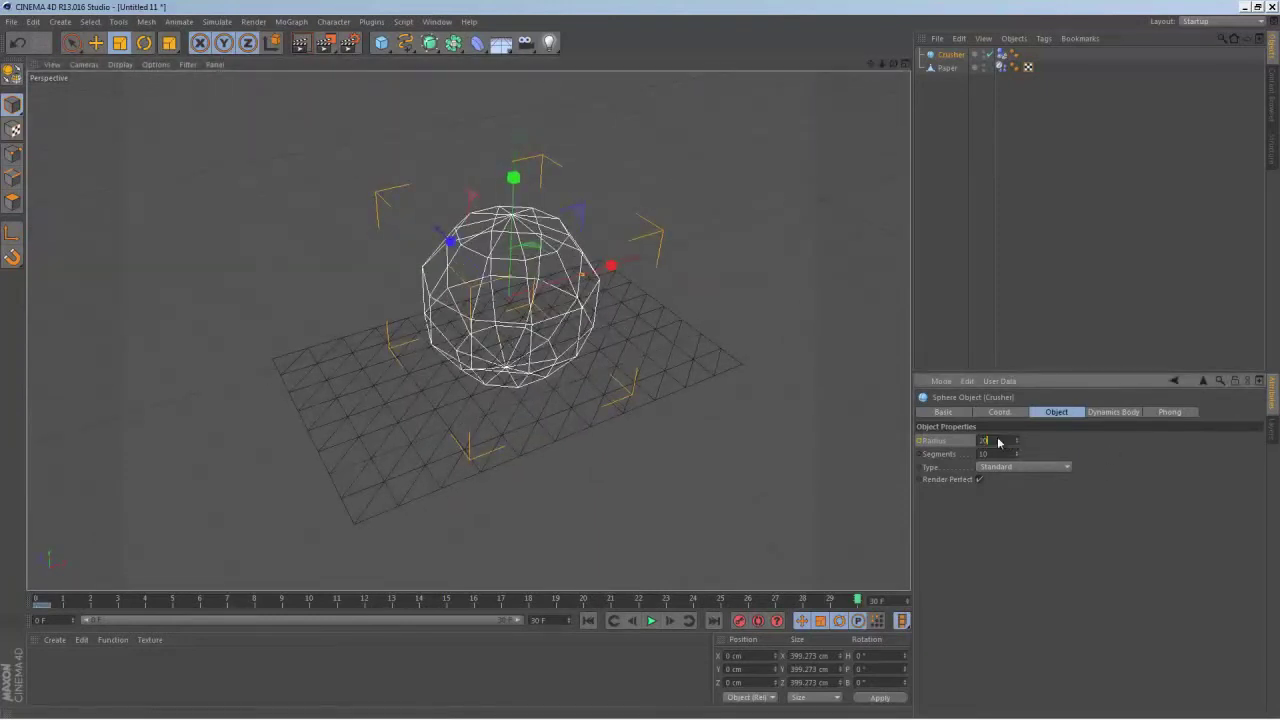
type("0")
key("Return")
- Play the shrinking Crusher animation from frame 0, then return to the first frame
left_click(588, 620)
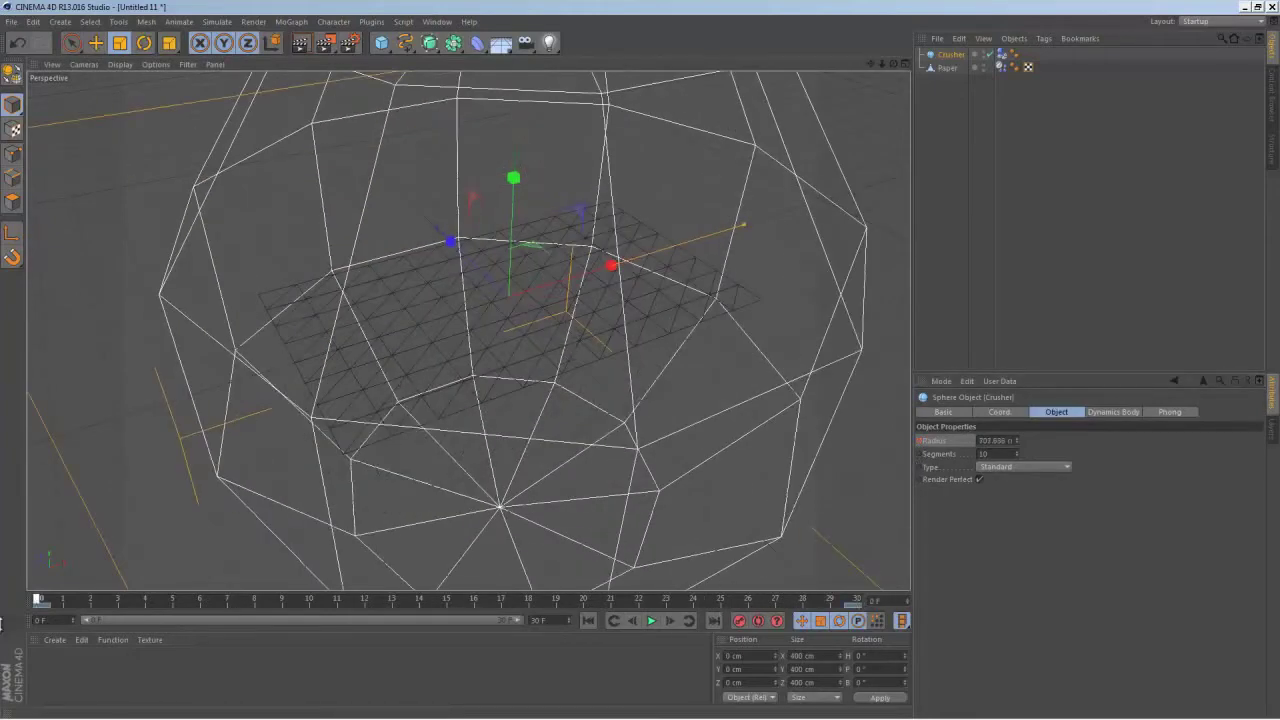
left_click(651, 621)
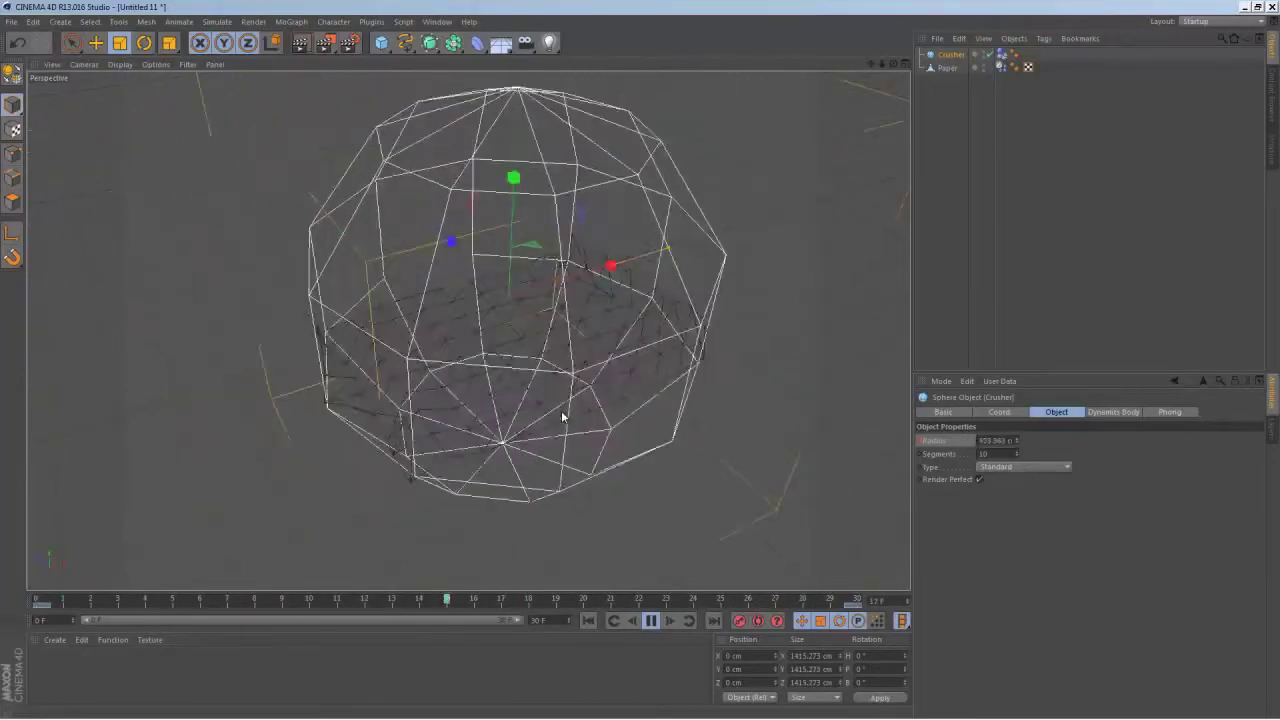
left_click(651, 620)
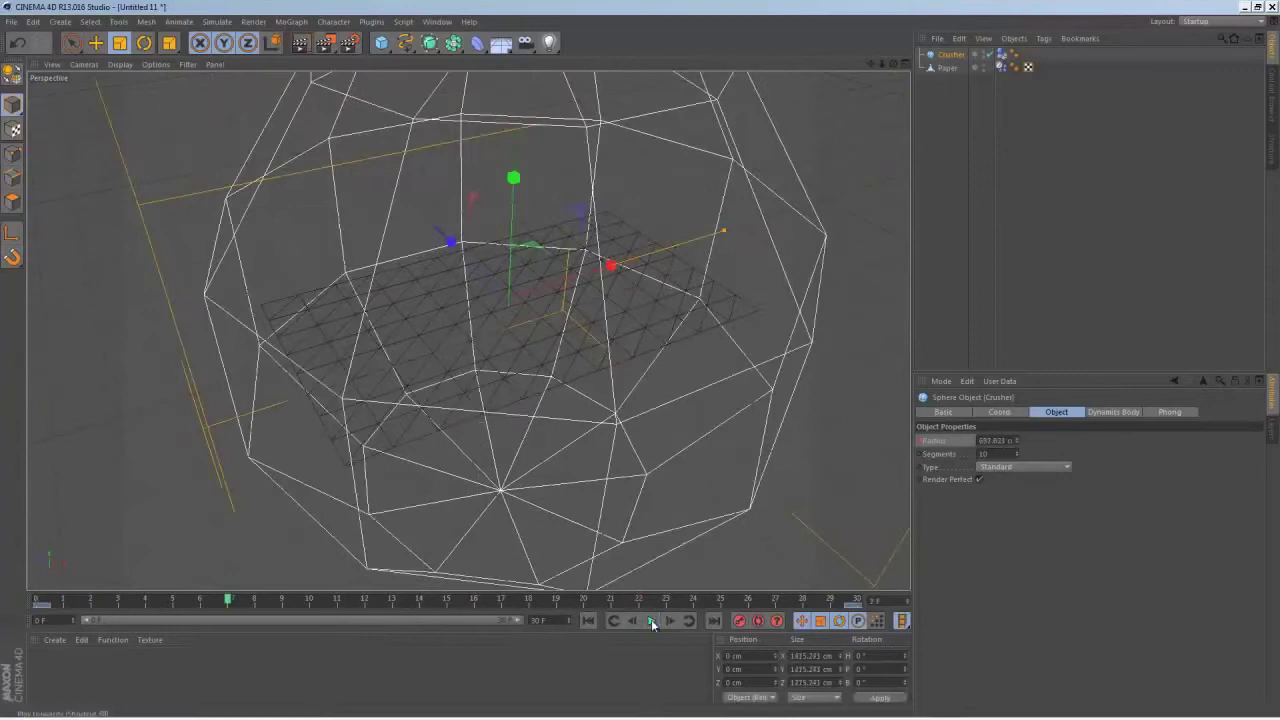
left_click(608, 626)
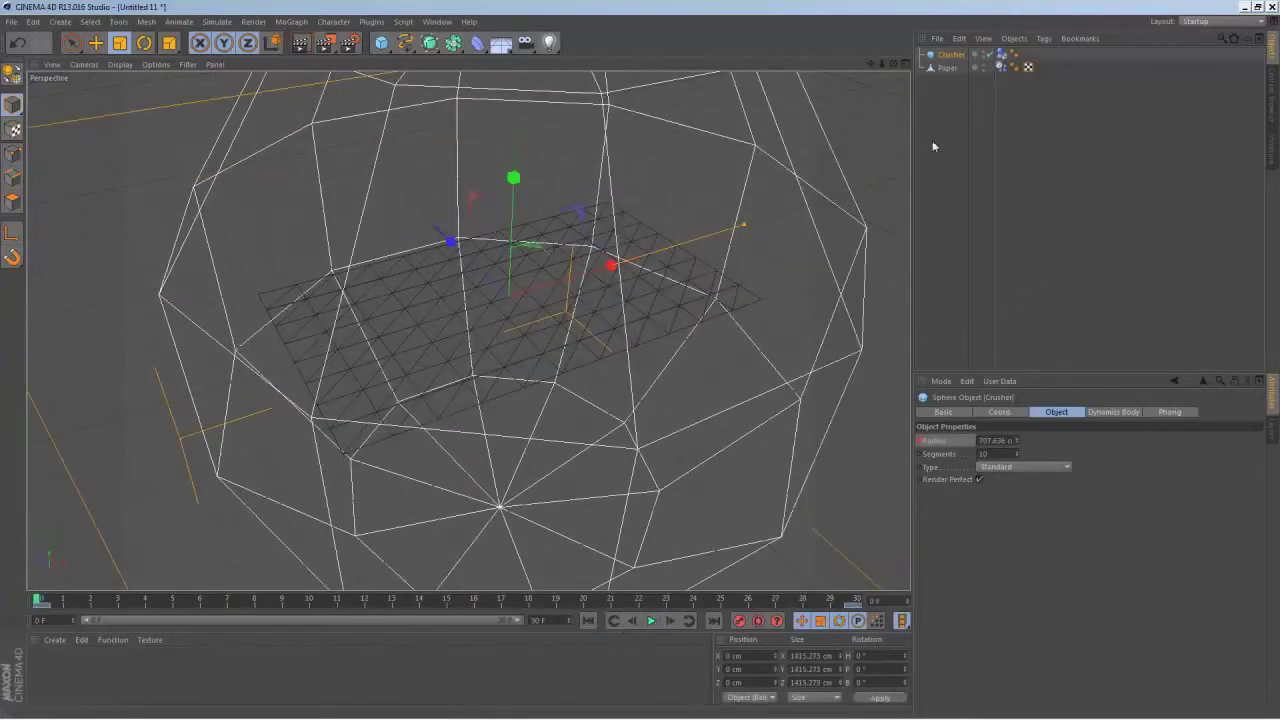
- Enable a 30 cm collision margin on Crusher's Dynamics Body tag
left_click(1003, 55)
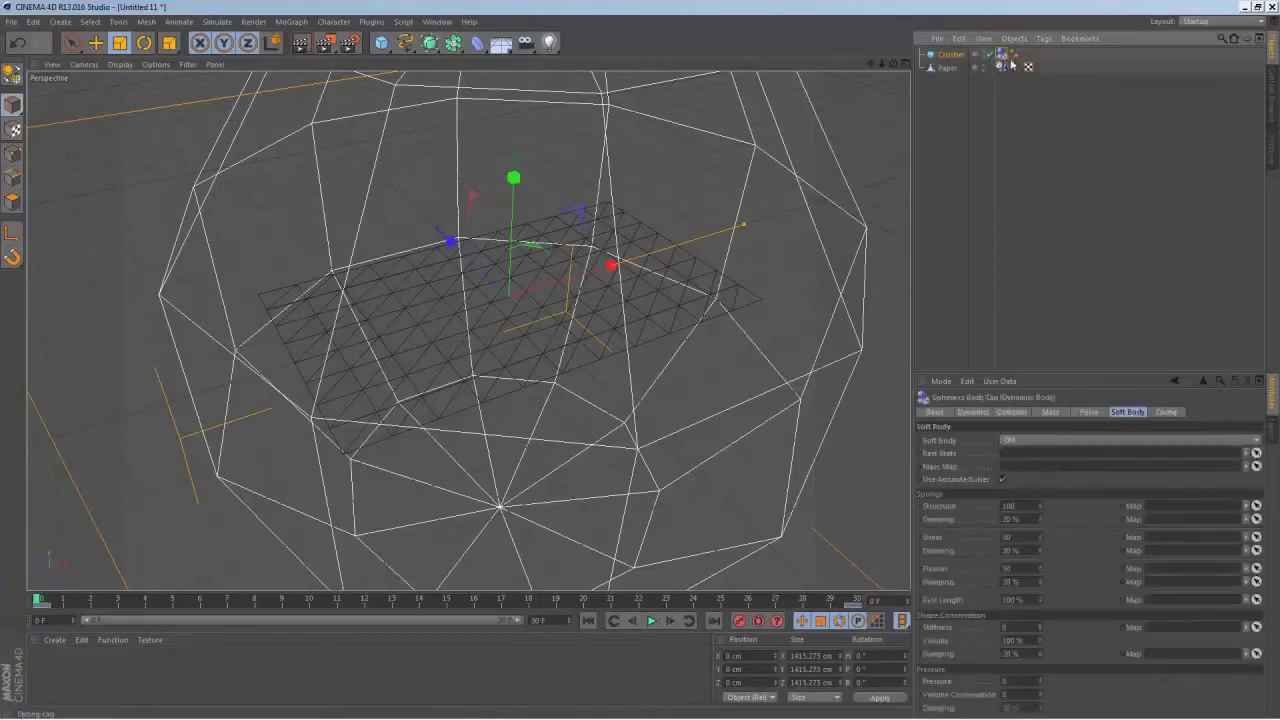
left_click(1011, 412)
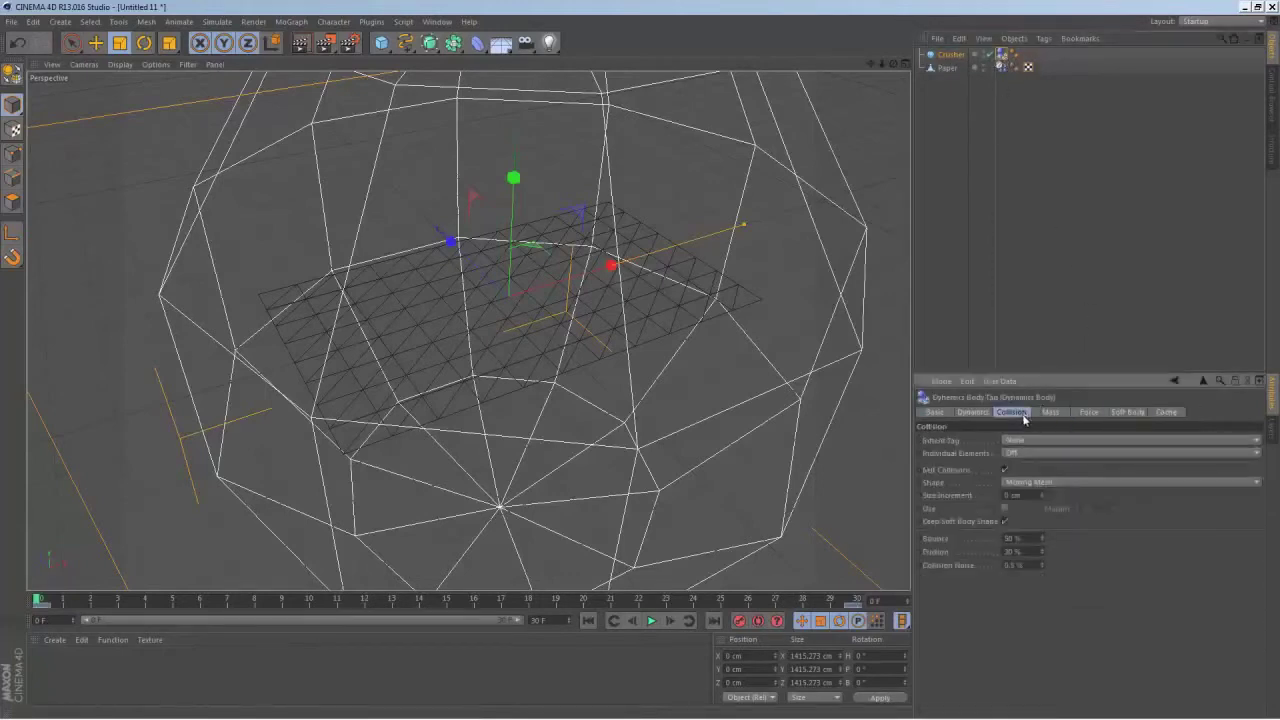
left_click(952, 521)
left_click(938, 510)
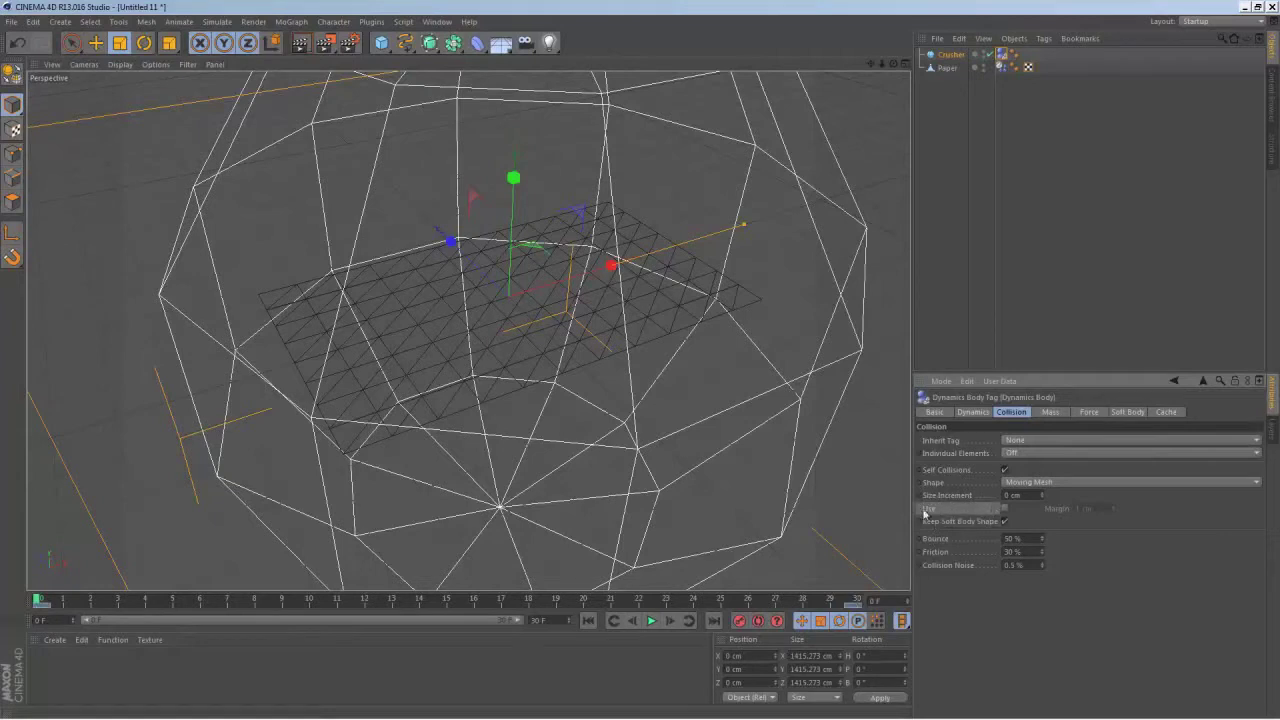
left_click(1005, 509)
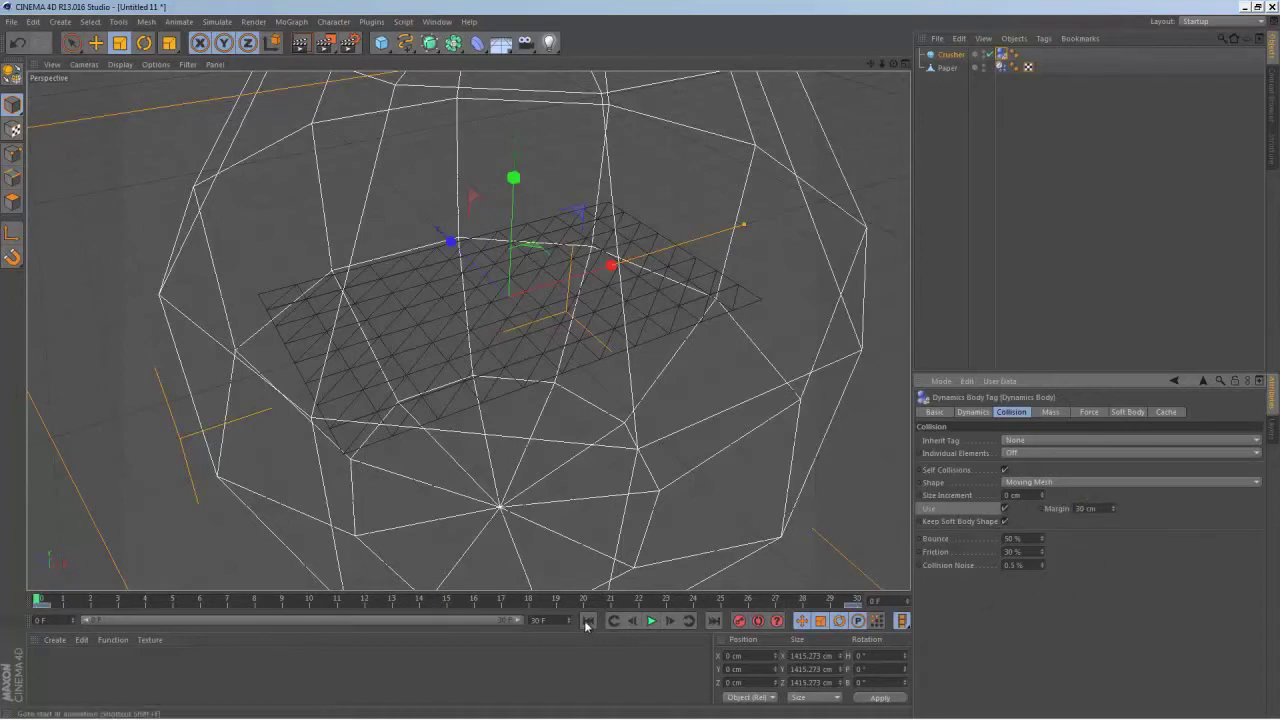
- Replay the simulation with the new margin and rewind to frame 0
left_click(652, 621)
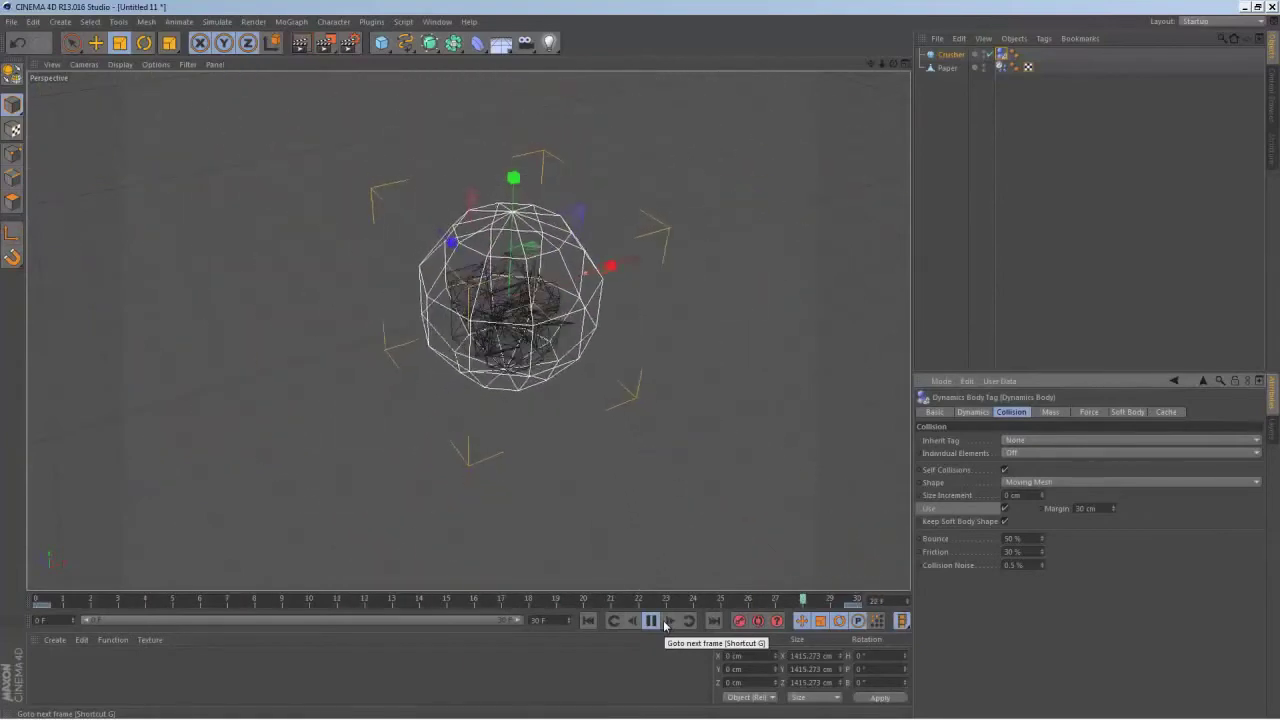
left_click(655, 622)
left_click(588, 621)
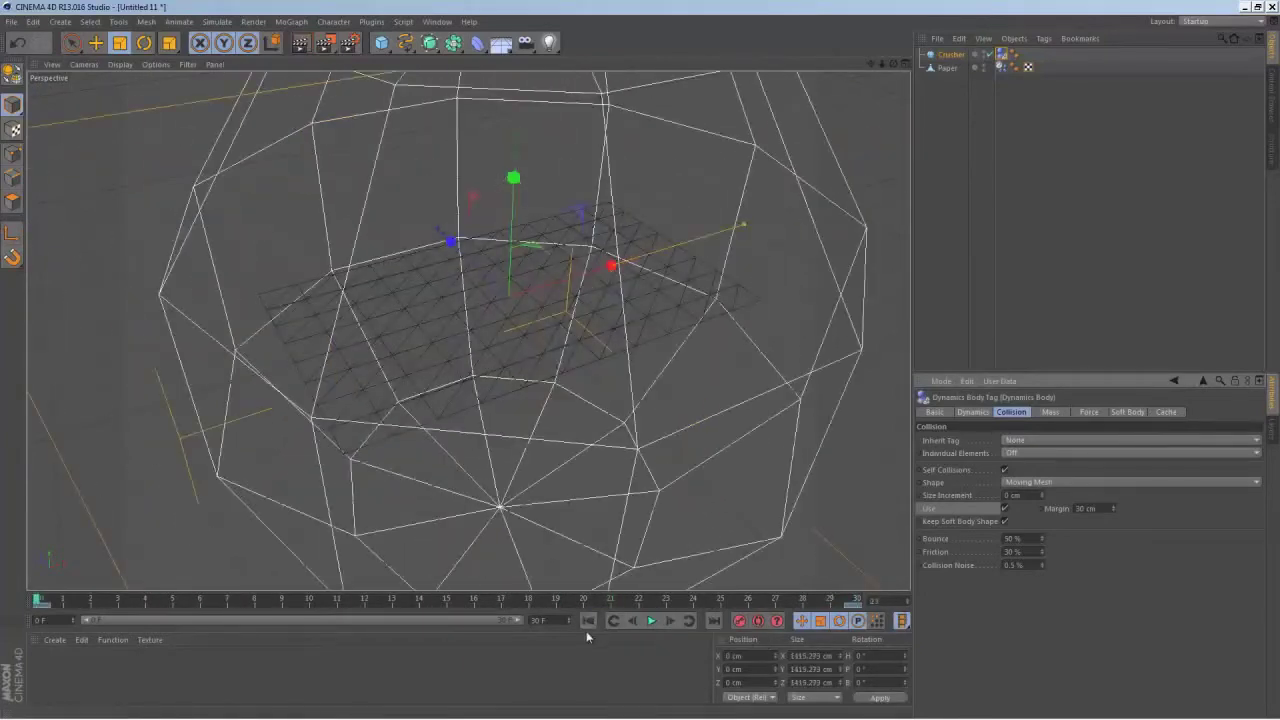
- Switch the viewport to Gouraud shading and hide the Crusher sphere in the editor
left_click(119, 64)
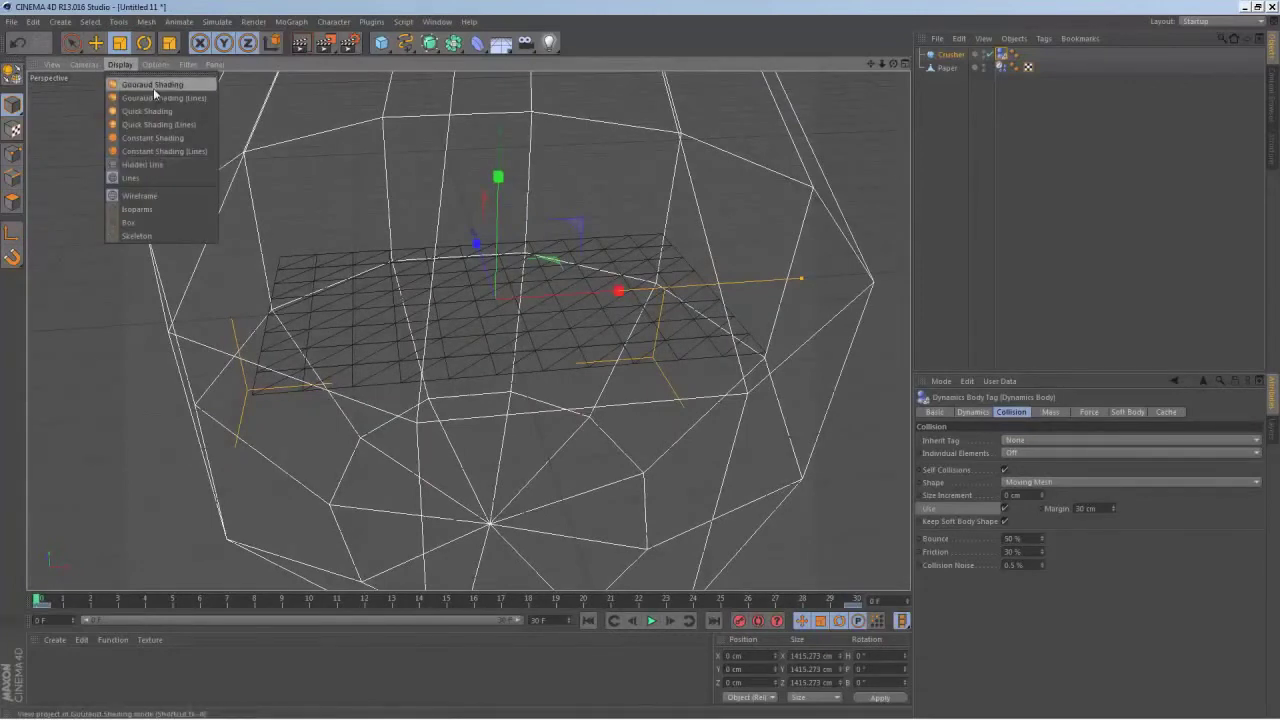
left_click(153, 86)
left_click(977, 121)
left_click(951, 54)
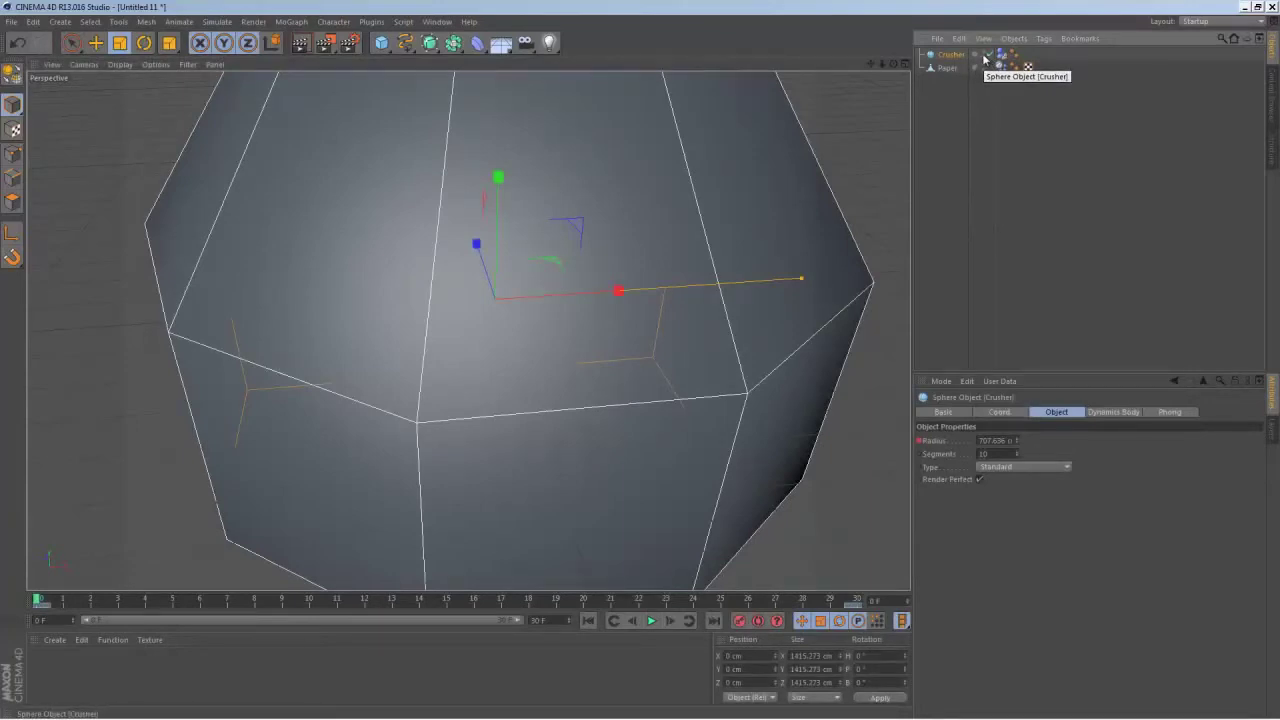
left_click(984, 58)
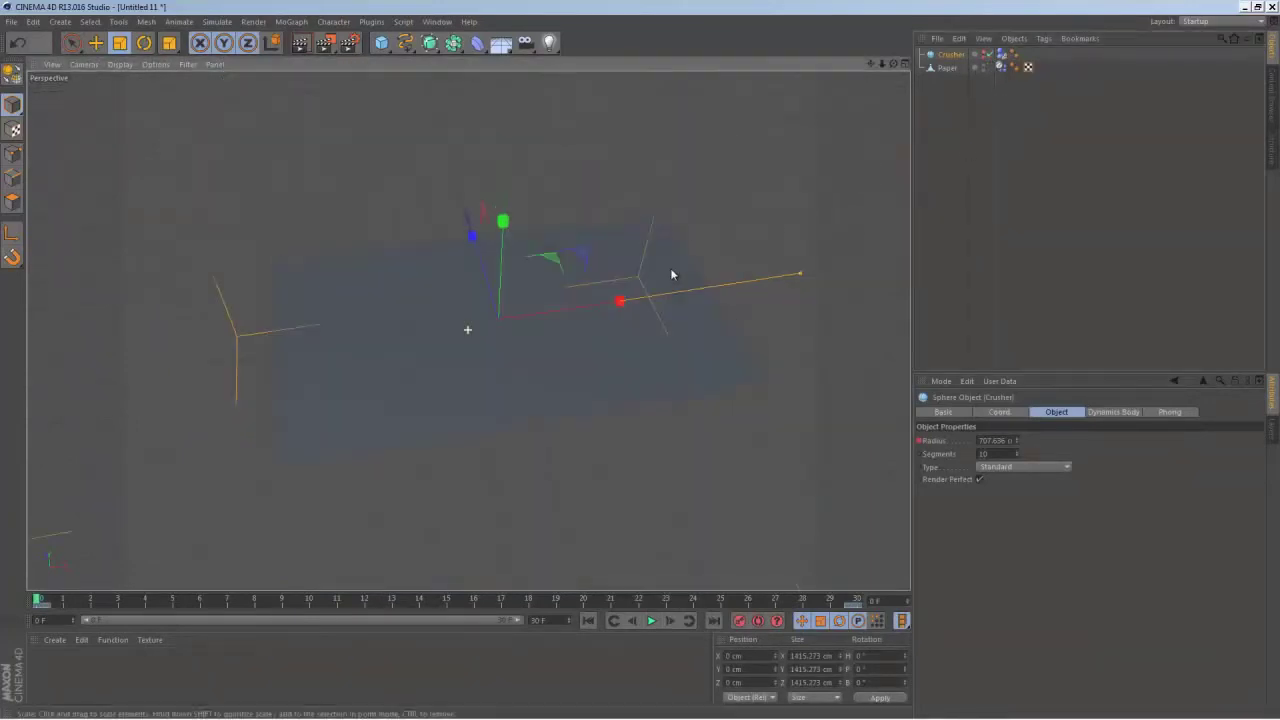
- Create a new material, Mat, and open it in the Material Editor
double_click(151, 676)
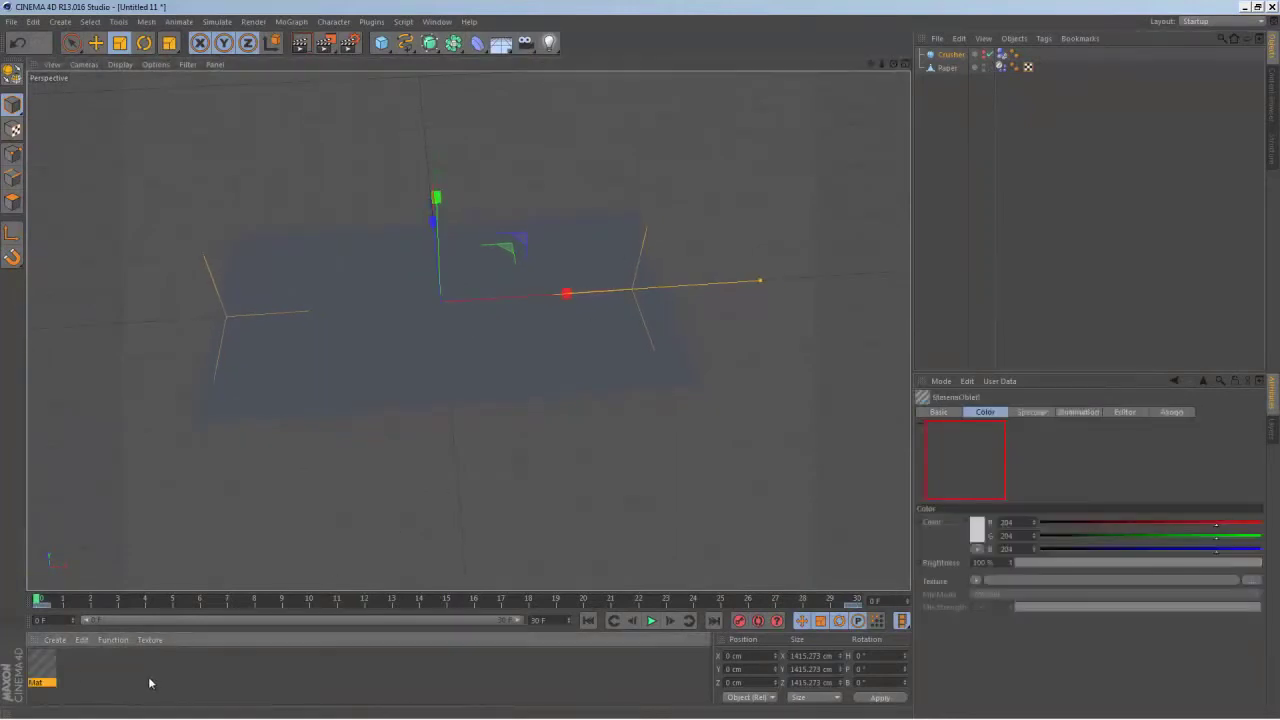
left_click(54, 640)
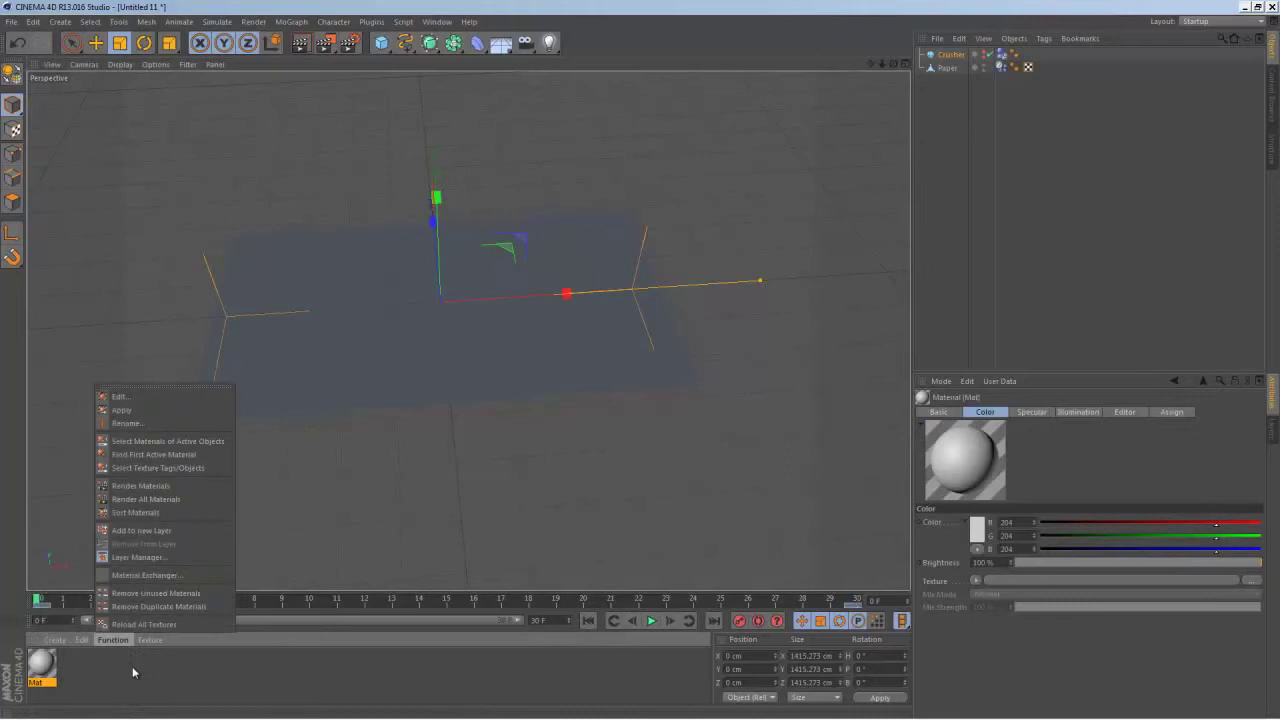
left_click(132, 668)
double_click(57, 662)
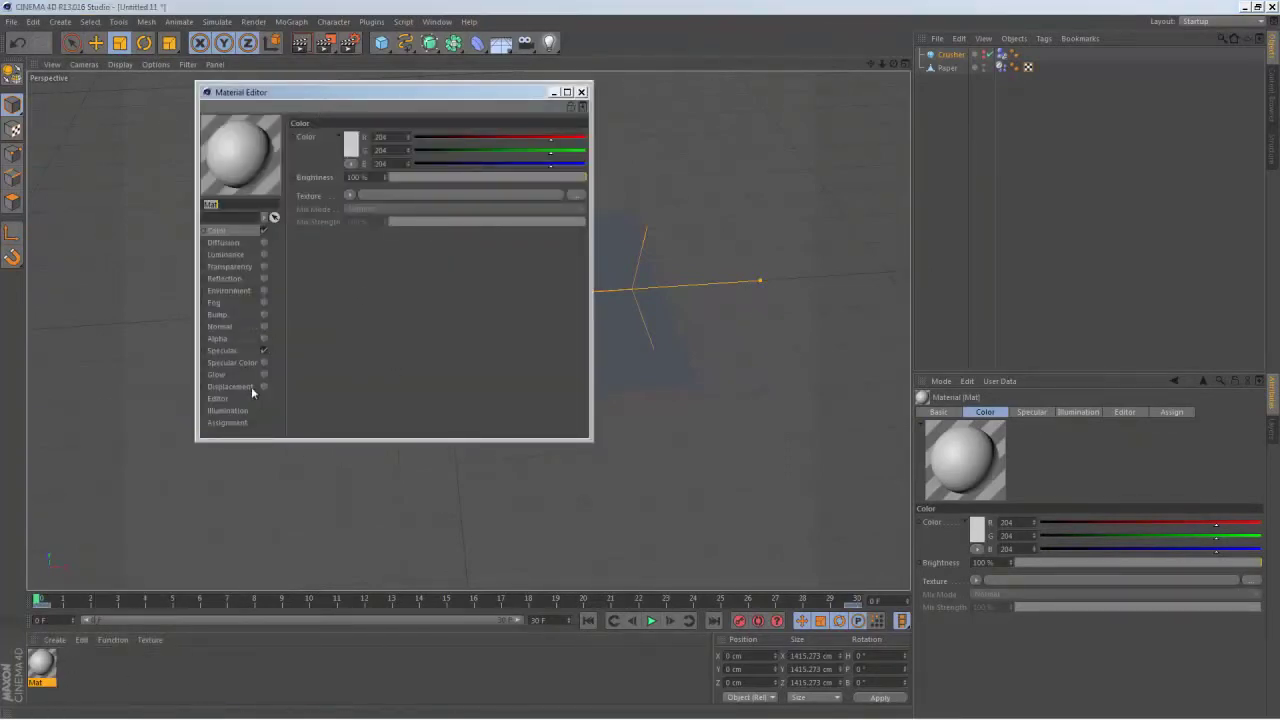
left_click(222, 351)
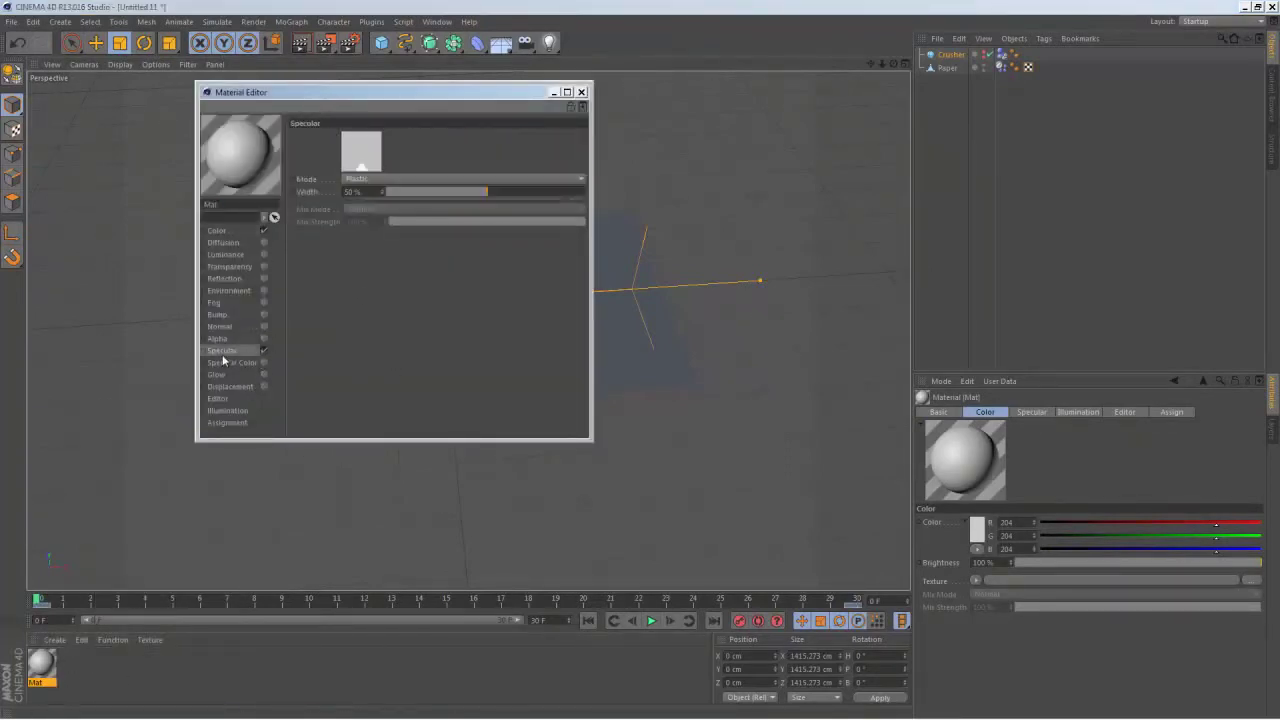
left_click(243, 230)
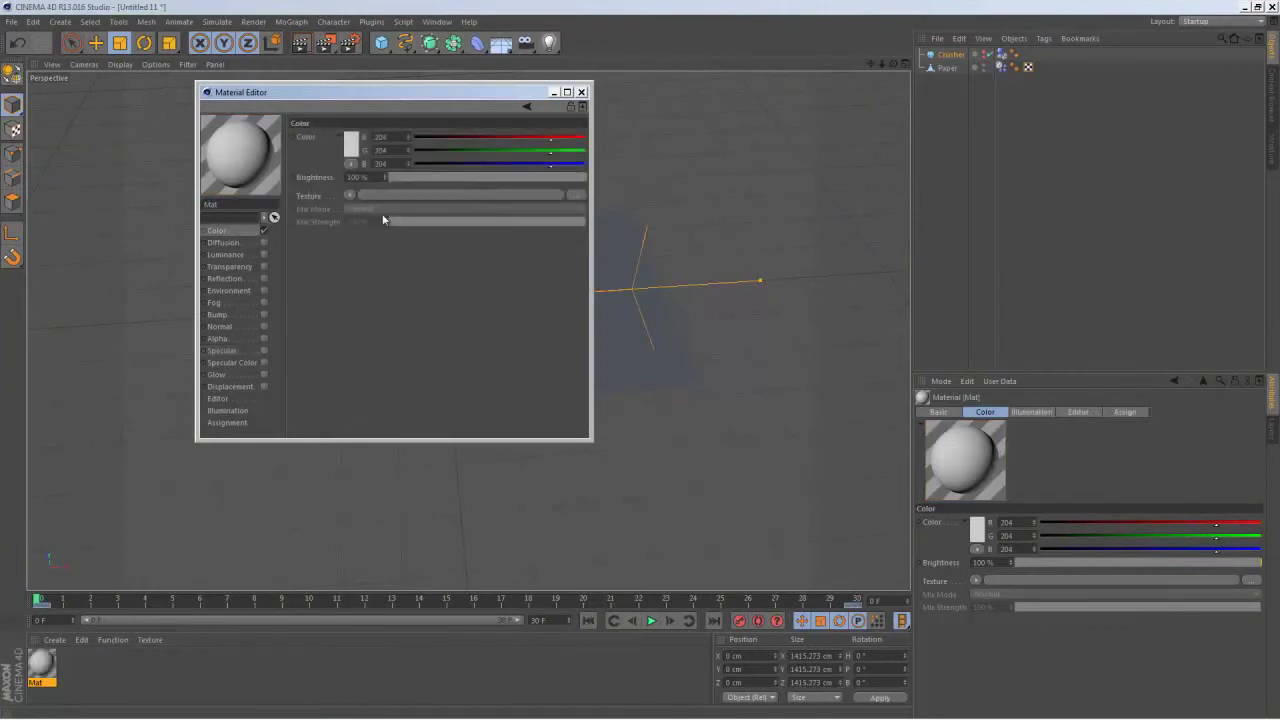
- Load Ultramedia_00102.jpg as Mat's Color texture, copying it into the project, and close the editor
left_click(349, 195)
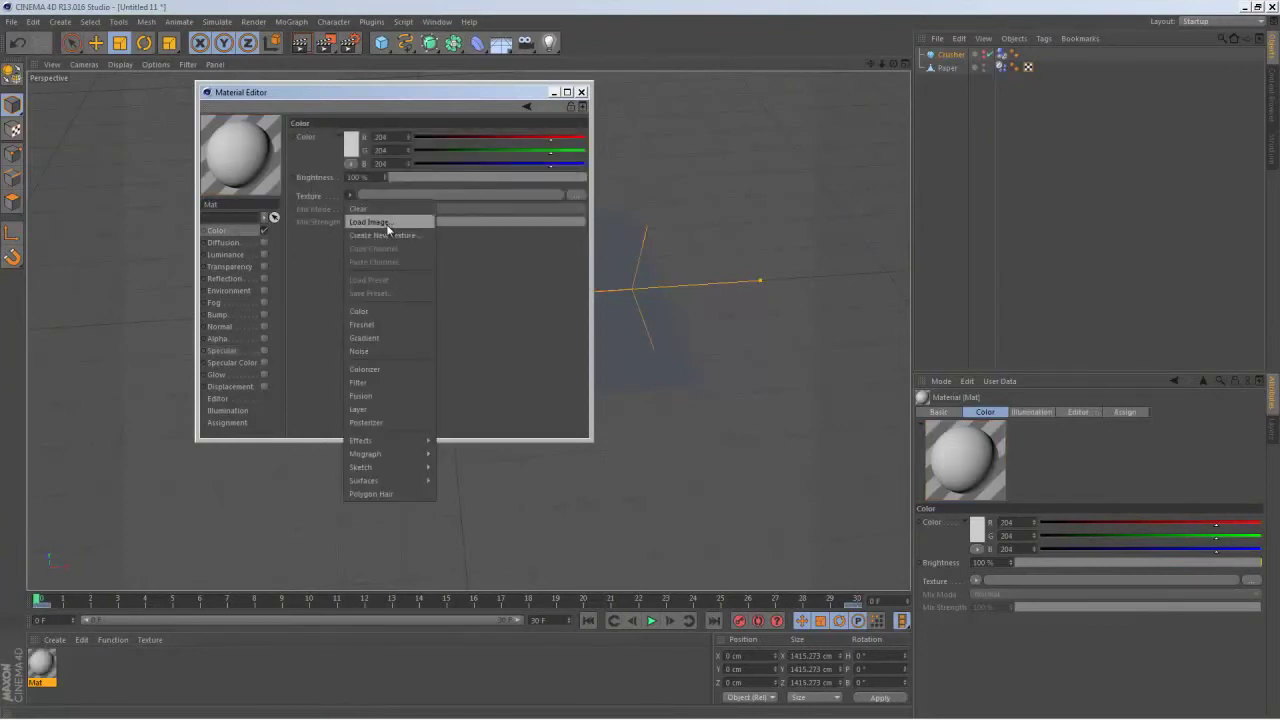
left_click(368, 222)
double_click(364, 220)
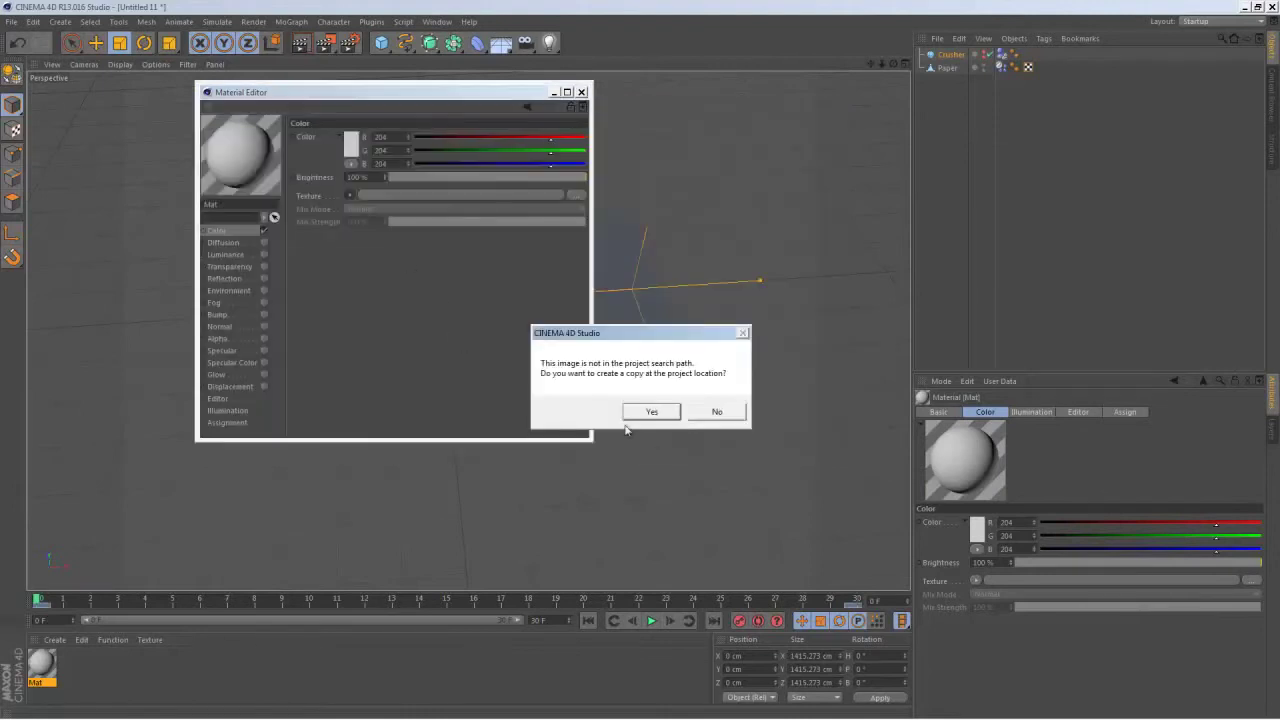
left_click(657, 415)
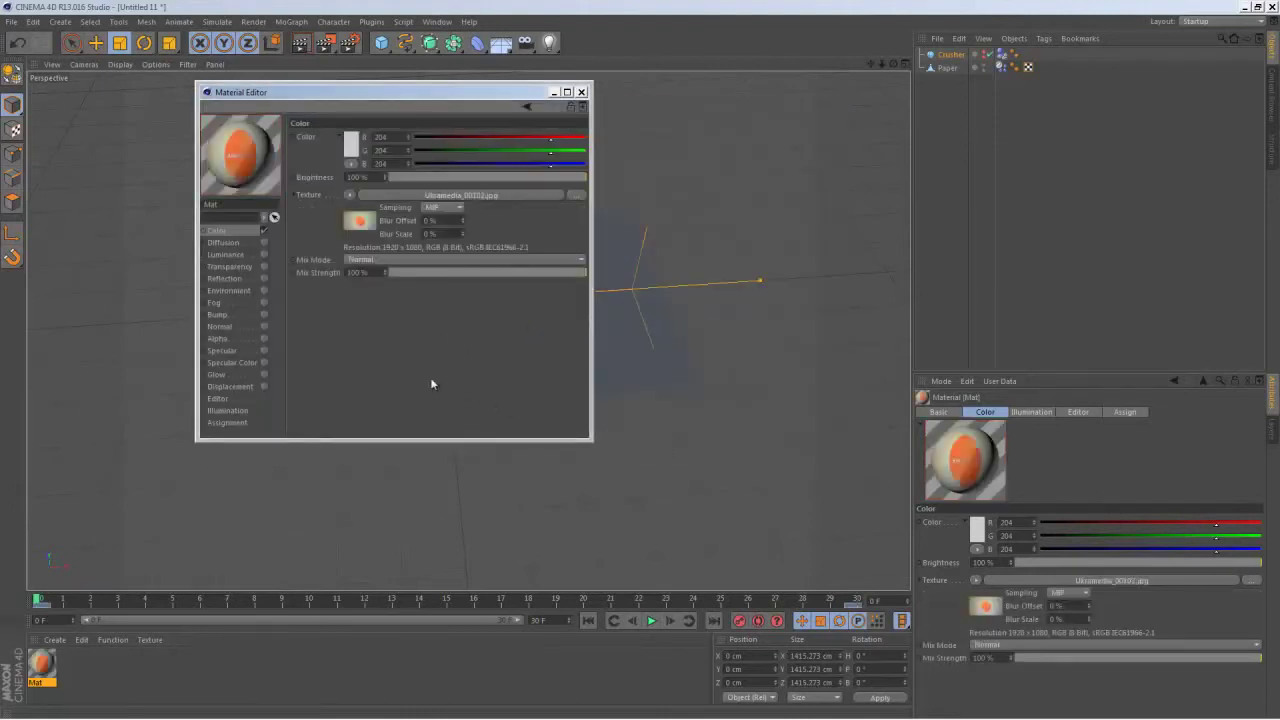
left_click(581, 91)
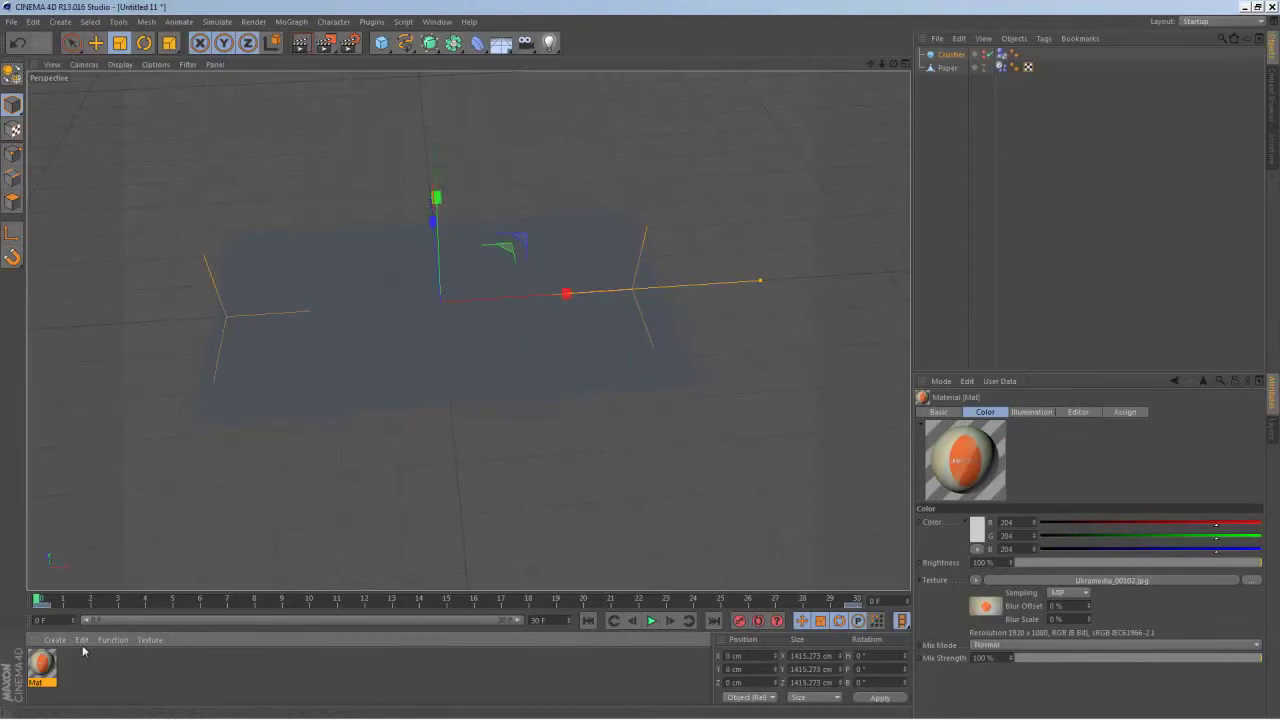
- Apply Mat to the Paper plane and play the animation to check the textured crumple
left_click_drag(1023, 95, 949, 66)
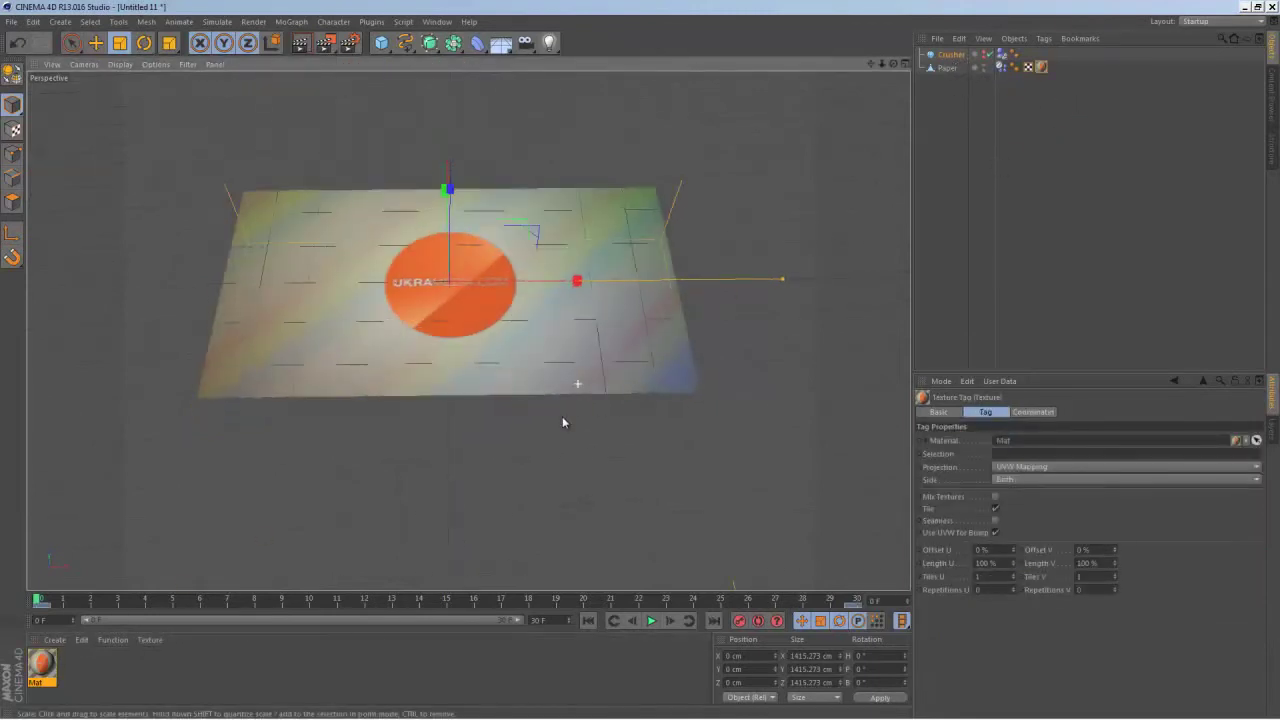
middle_click_drag(562, 422, 562, 568, "alt")
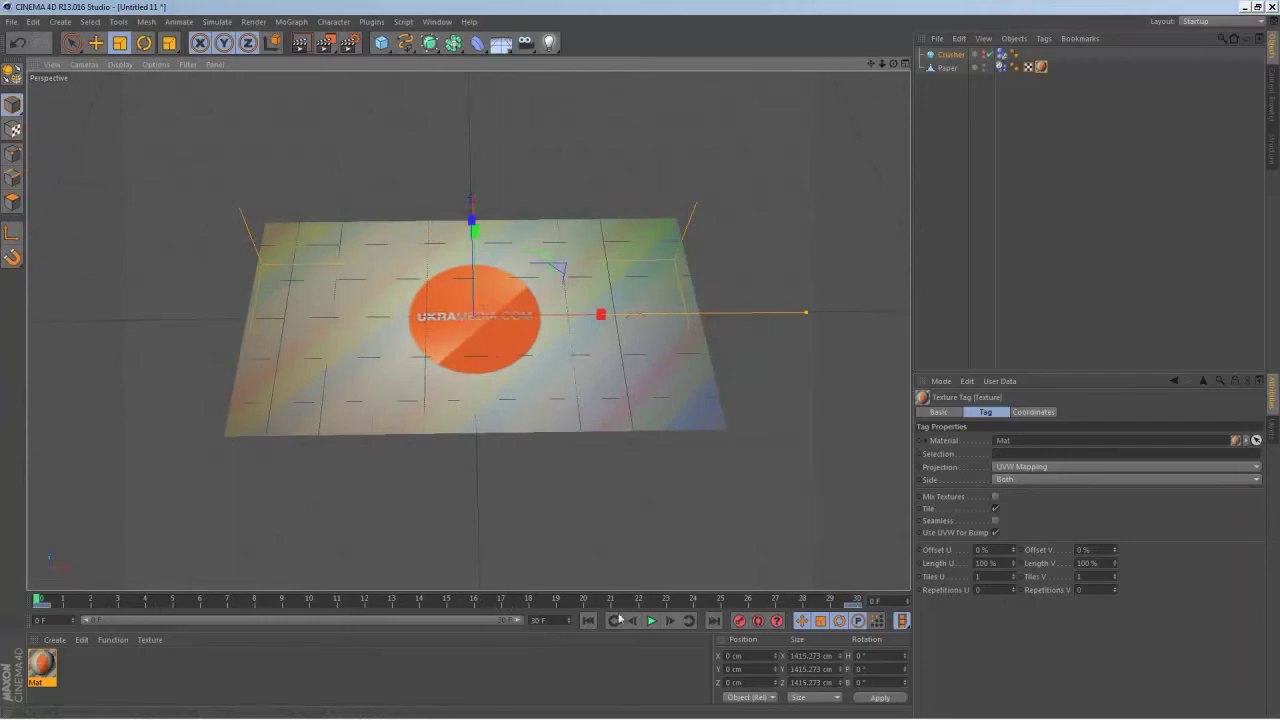
left_click(651, 621)
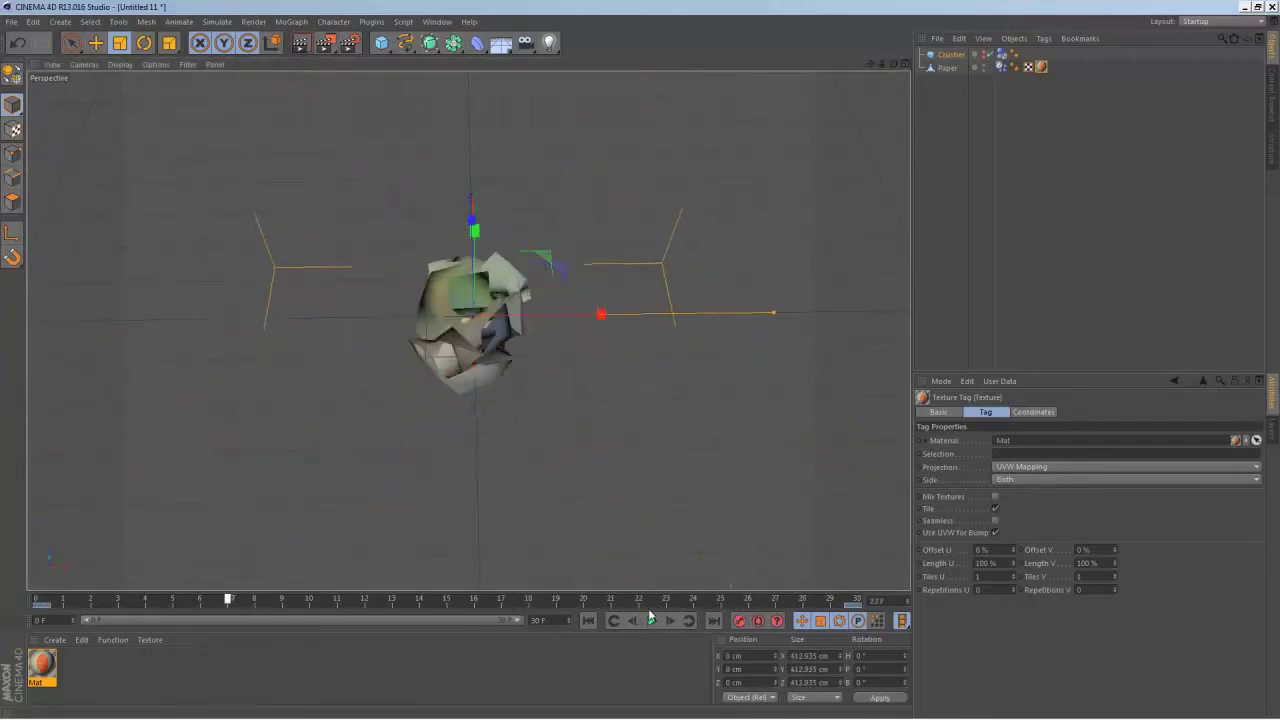
mouse_move(634, 601)
left_mouse_down()
mouse_move(365, 601)
mouse_move(700, 605)
left_mouse_up()
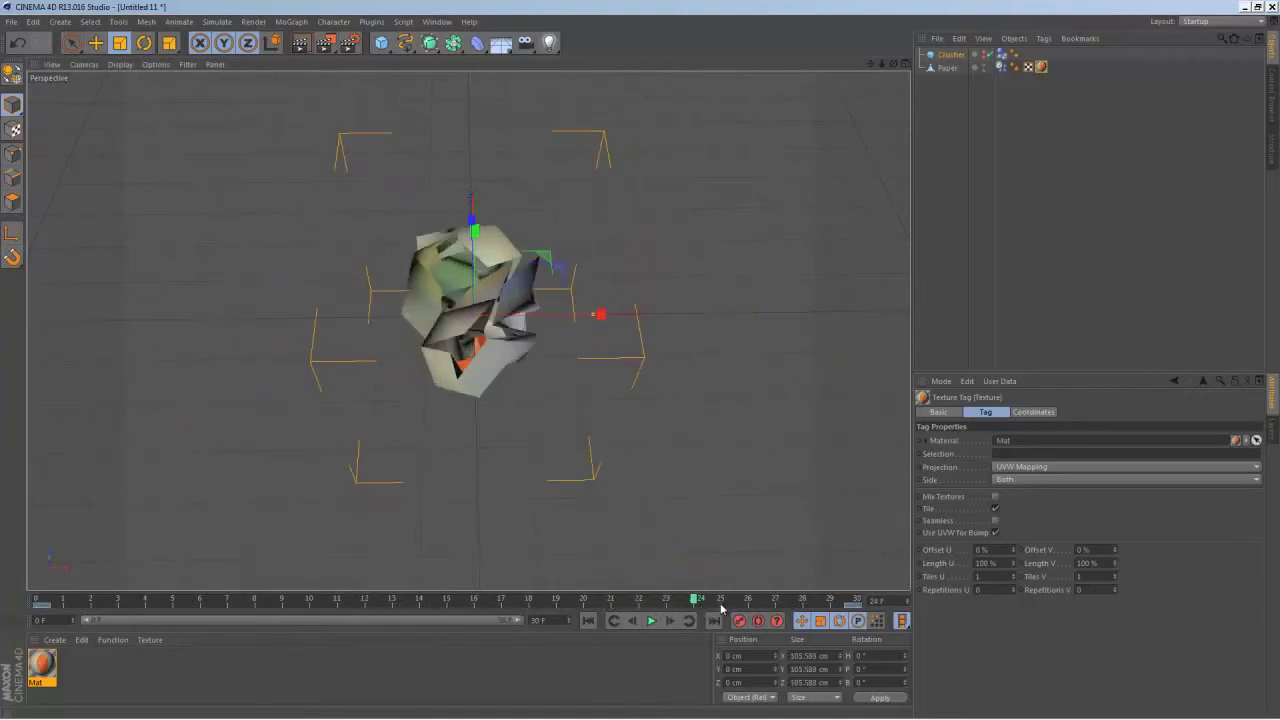
left_click_drag(778, 603, 38, 604)
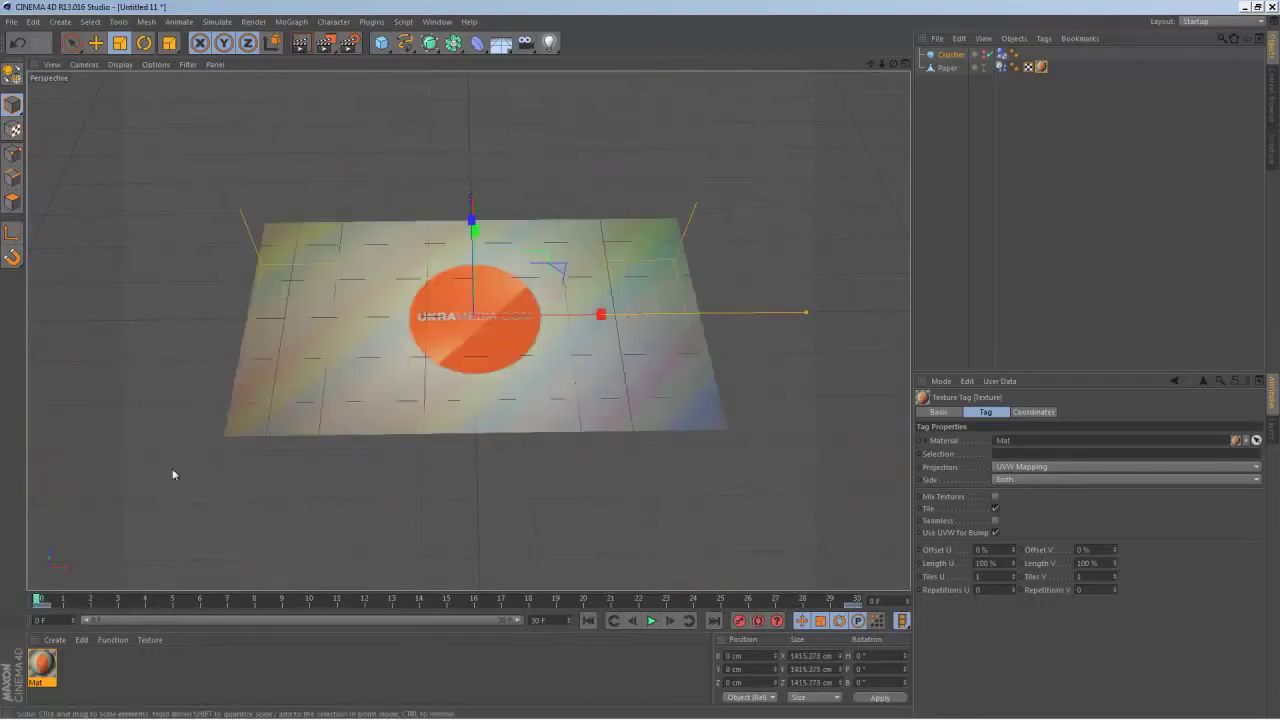
- Bake the Paper's Dynamics Body simulation into a cache
left_click(955, 68)
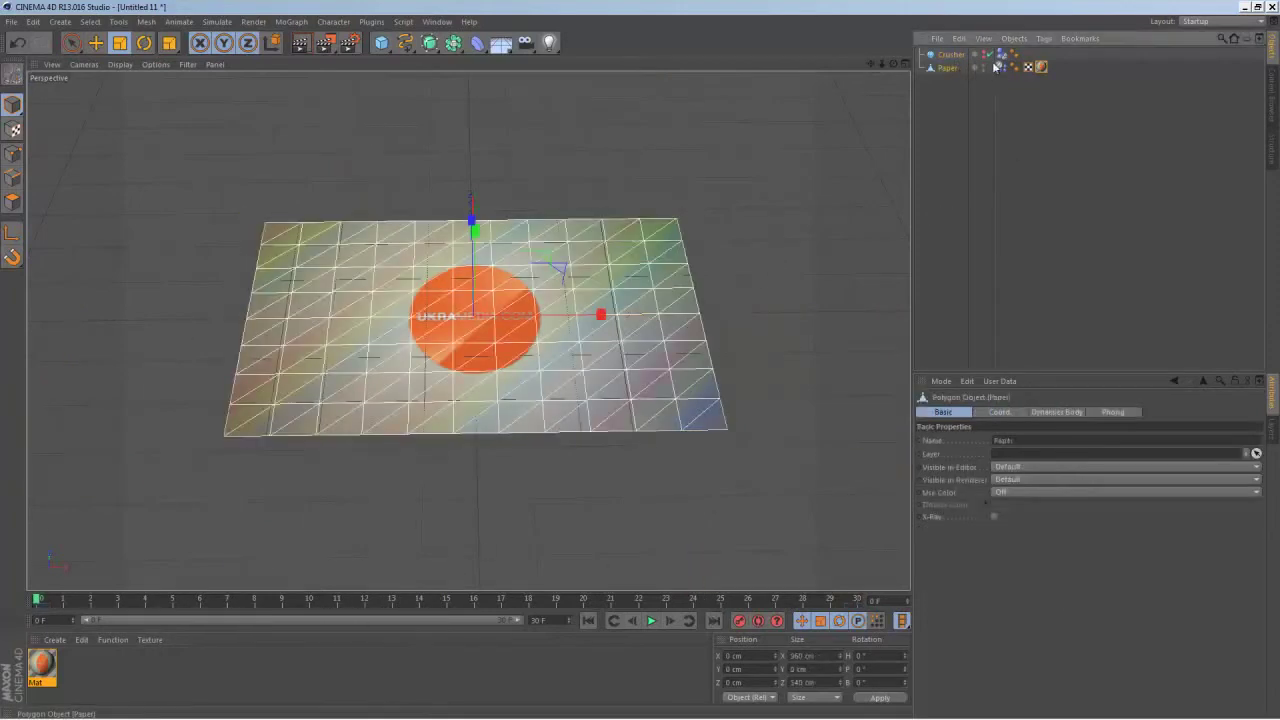
left_click(1001, 67)
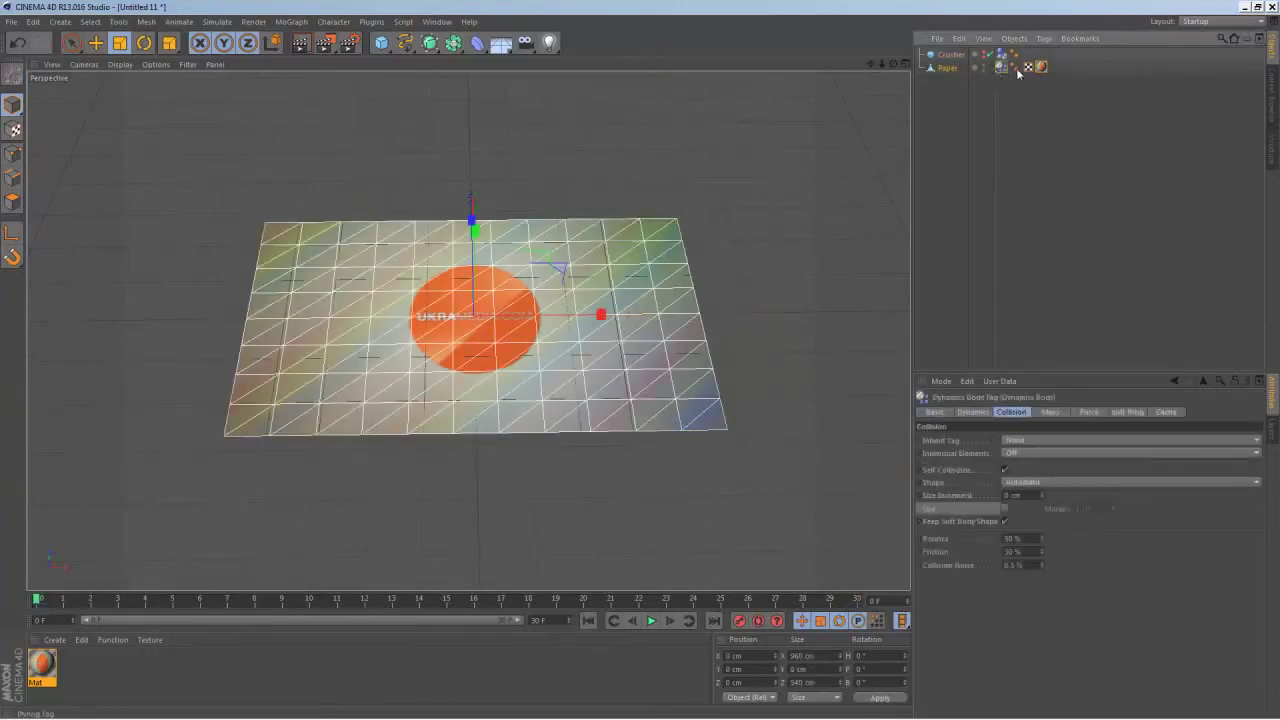
left_click(1167, 412)
left_click(996, 453)
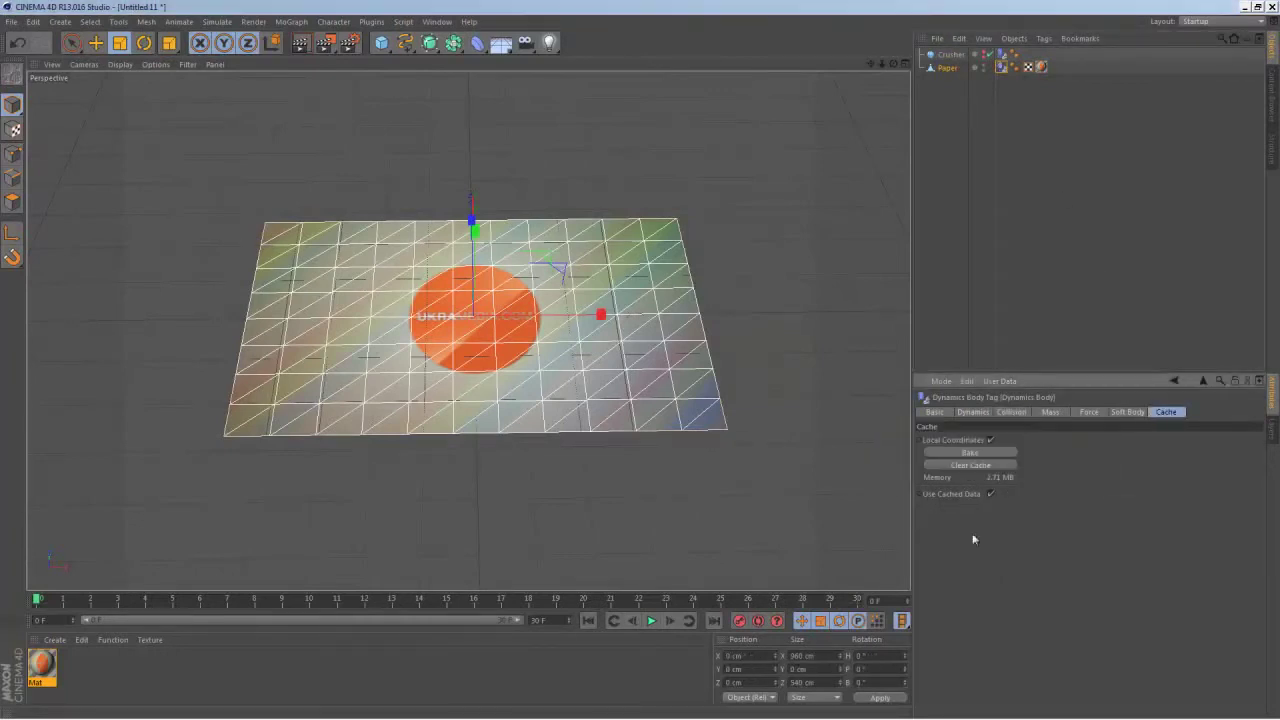
- Scrub the cached simulation from the flat sheet to the crumpled ball at frame 28
left_click_drag(393, 604, 829, 604)
left_click_drag(520, 434, 556, 476, "alt")
scroll(560, 330, "up", 3)
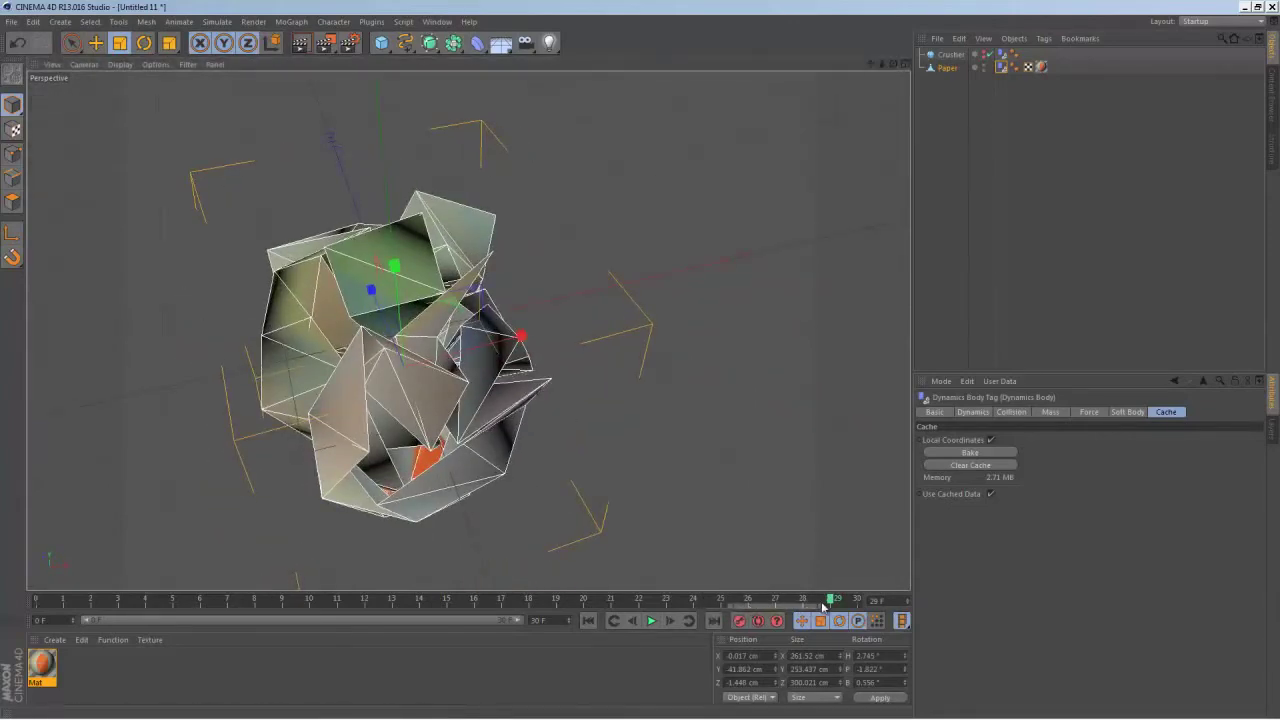
left_click_drag(811, 603, 365, 600)
scroll(457, 486, "down", 3)
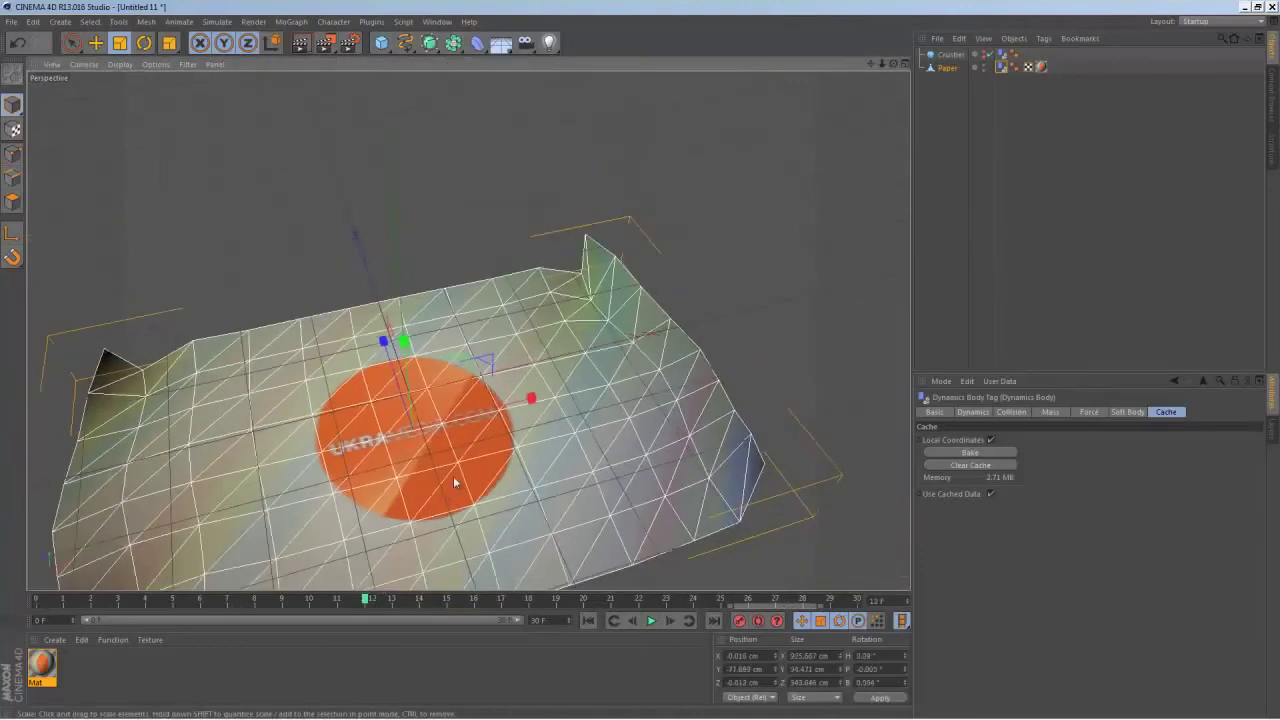
left_click_drag(457, 486, 491, 523, "alt")
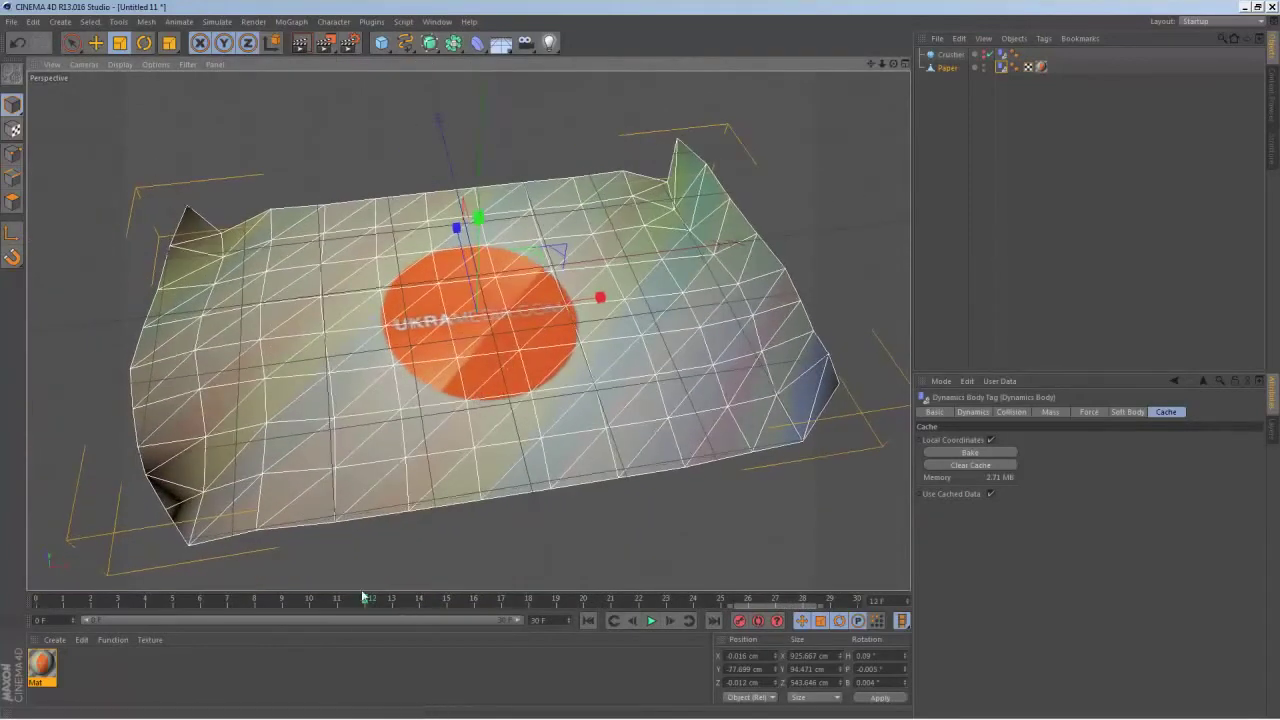
left_click_drag(370, 600, 119, 600)
- Add an Area Light, pitch it to -90° and raise it about 1600 cm above the paper
left_click_drag(381, 42, 687, 78)
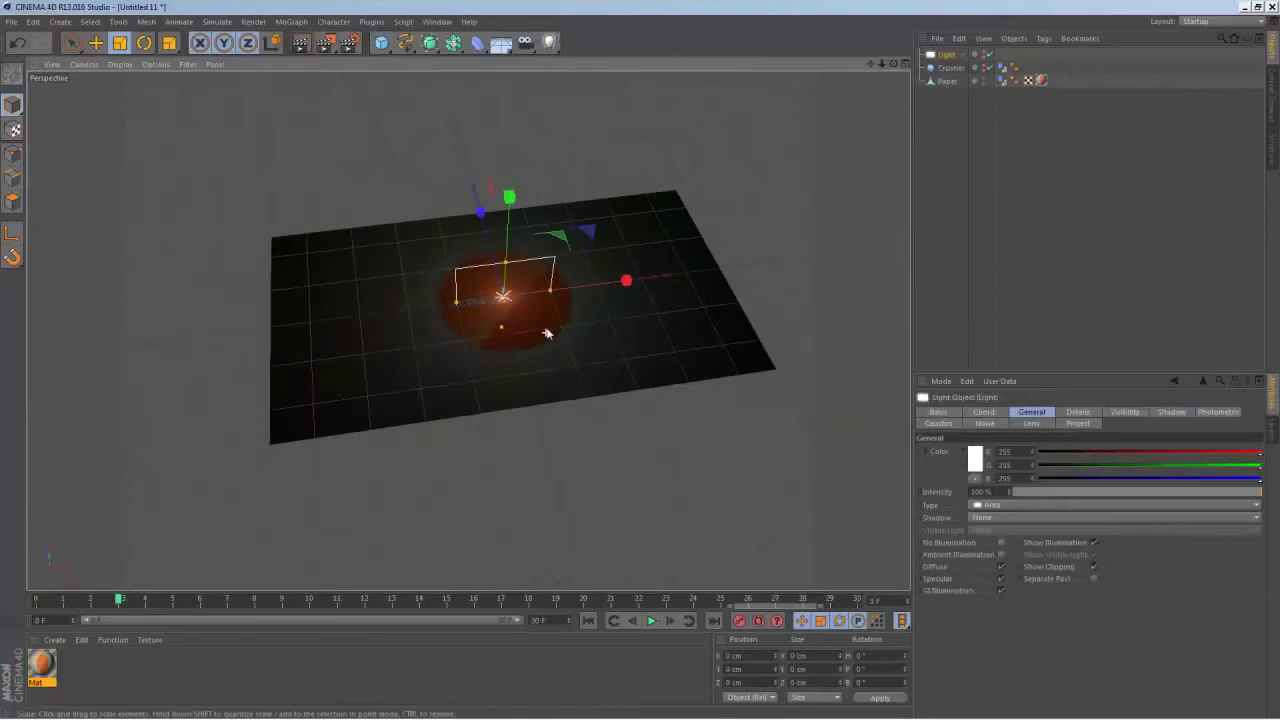
left_click(144, 42)
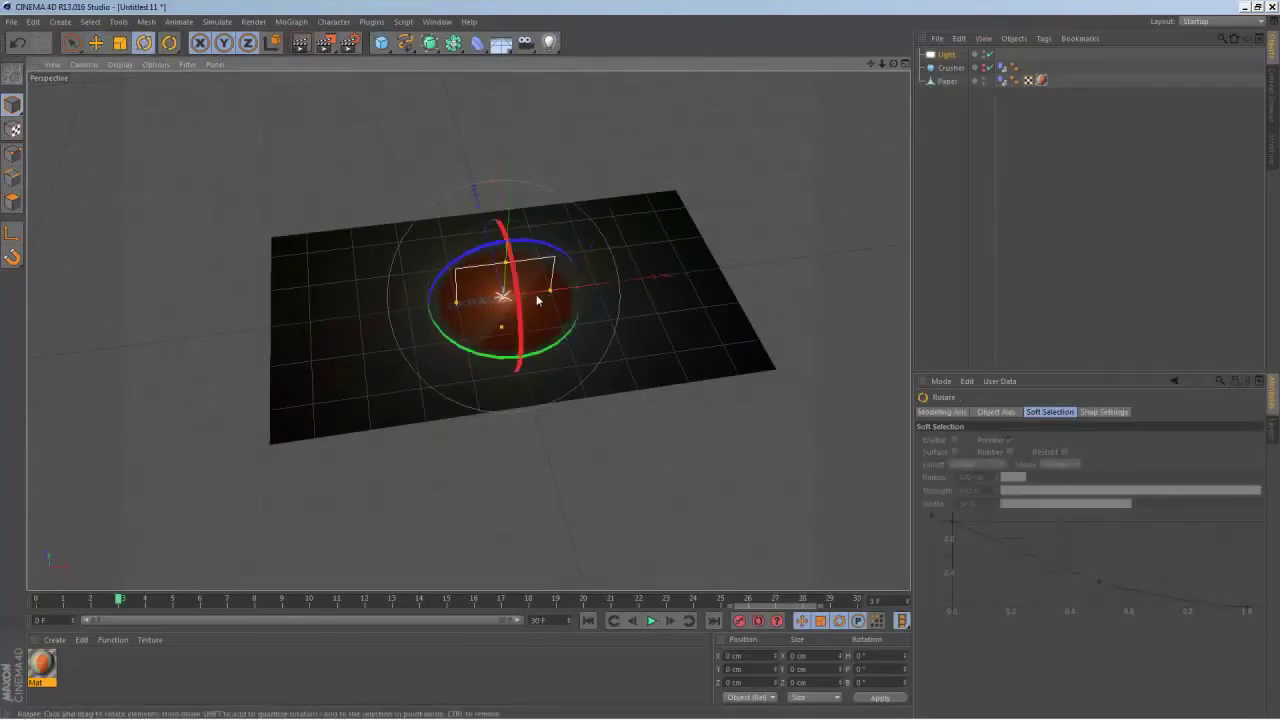
left_click_drag(521, 288, 476, 132)
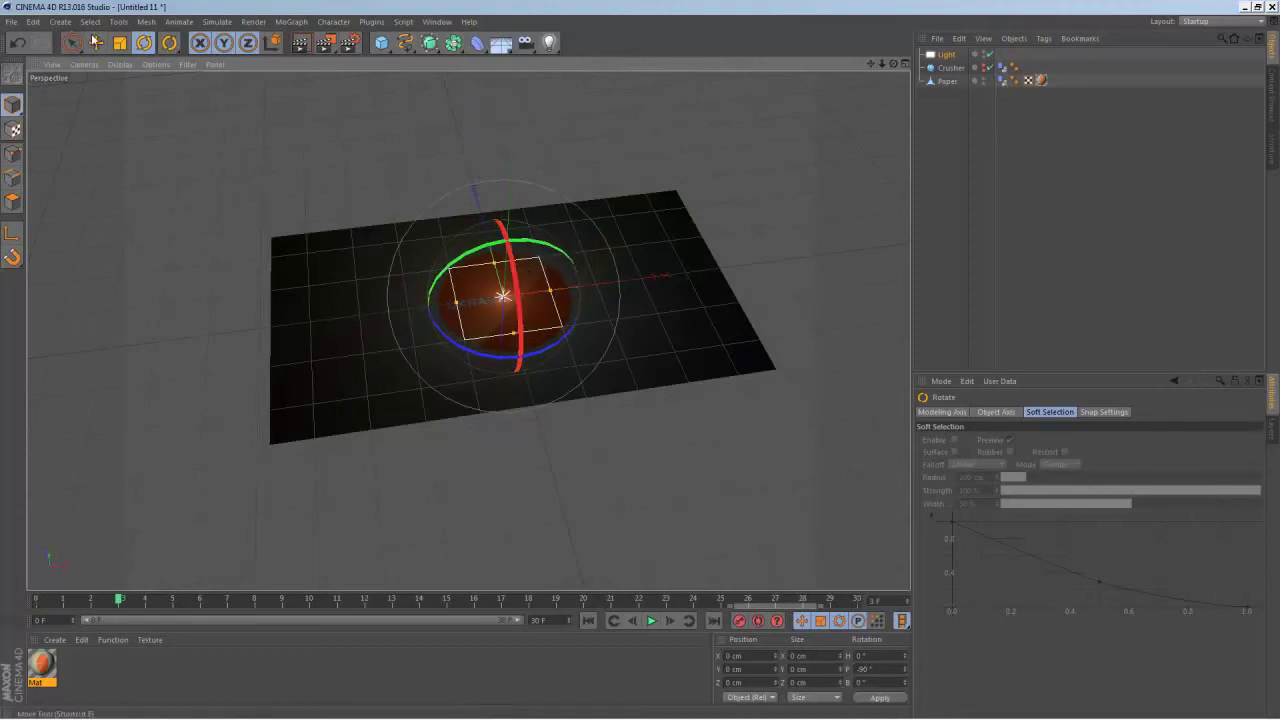
key("e")
left_click_drag(510, 358, 646, 337)
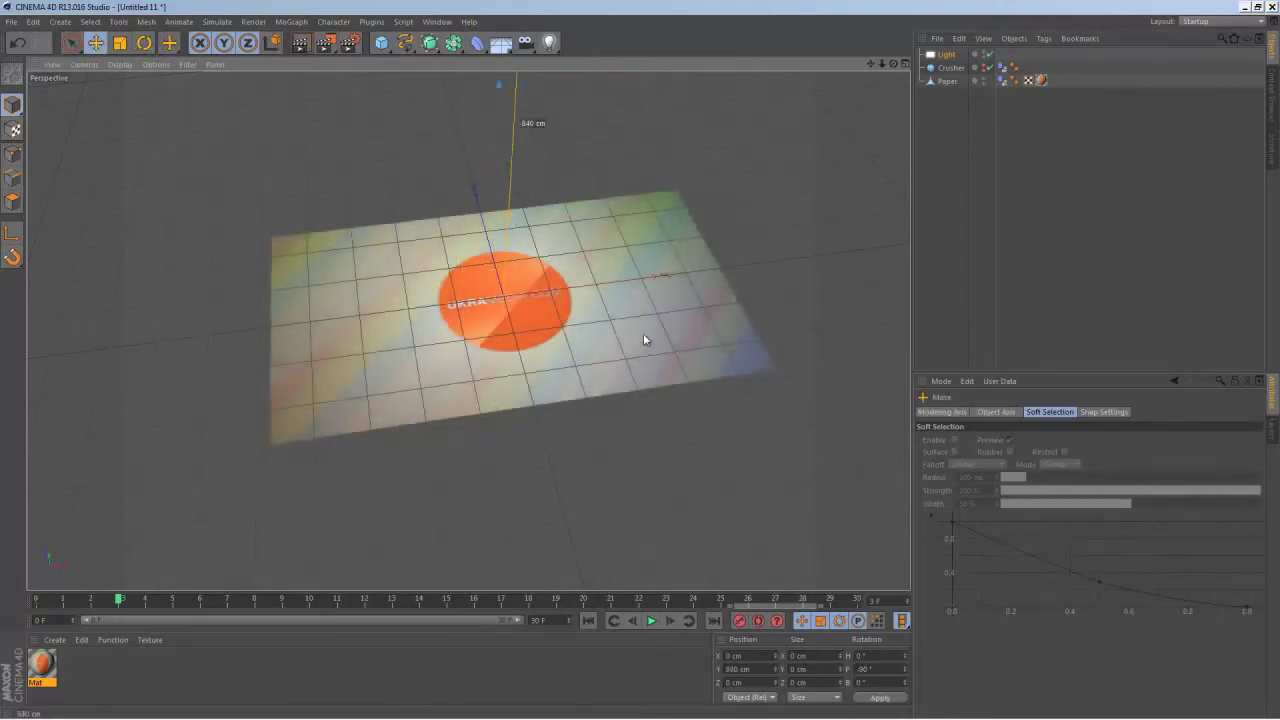
right_click_drag(590, 233, 650, 264, "alt")
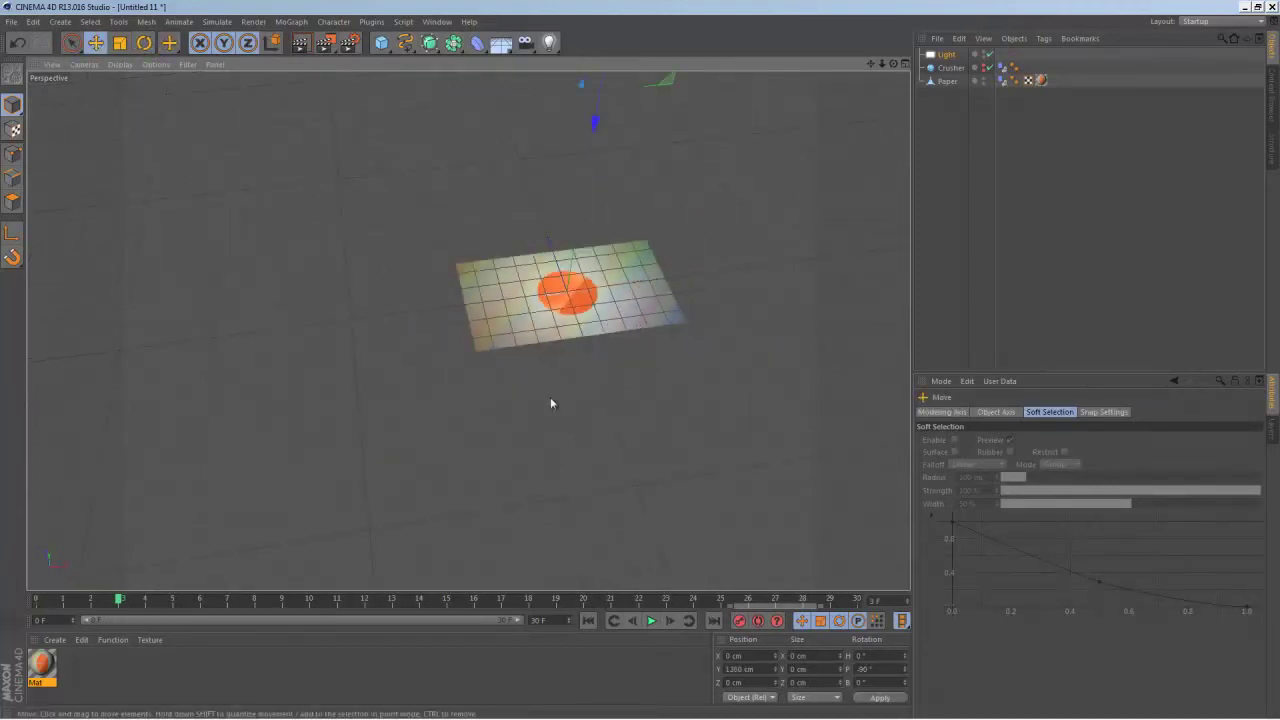
left_click_drag(591, 128, 640, 363)
- Add Ambient Occlusion and Global Illumination render effects and set anti-aliasing to Best
left_click(348, 42)
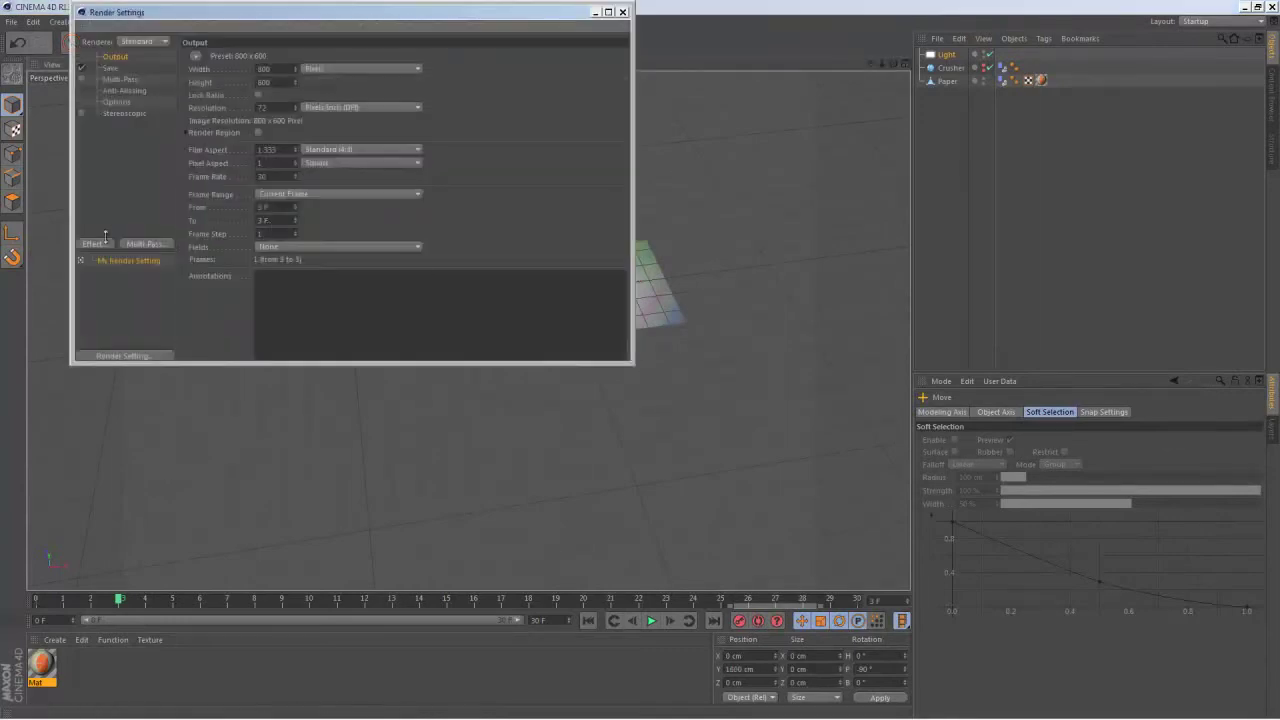
left_click(90, 247)
left_click(167, 323)
left_click(90, 247)
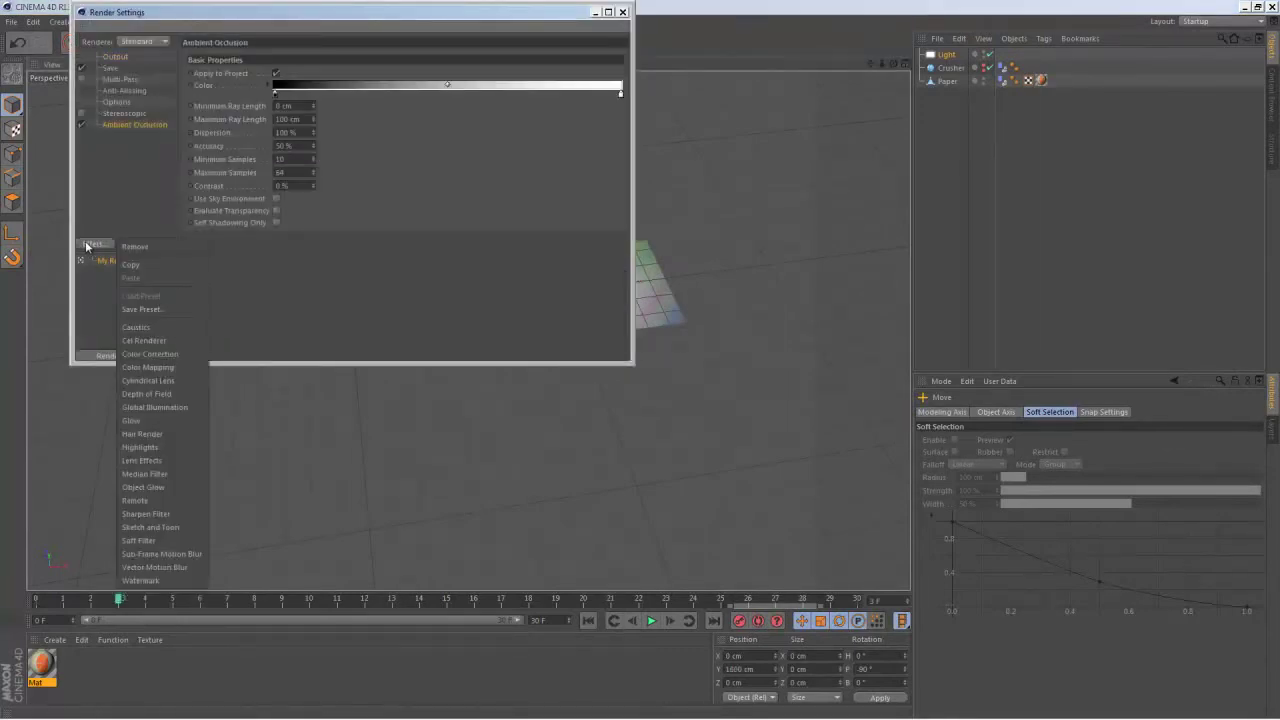
left_click(165, 407)
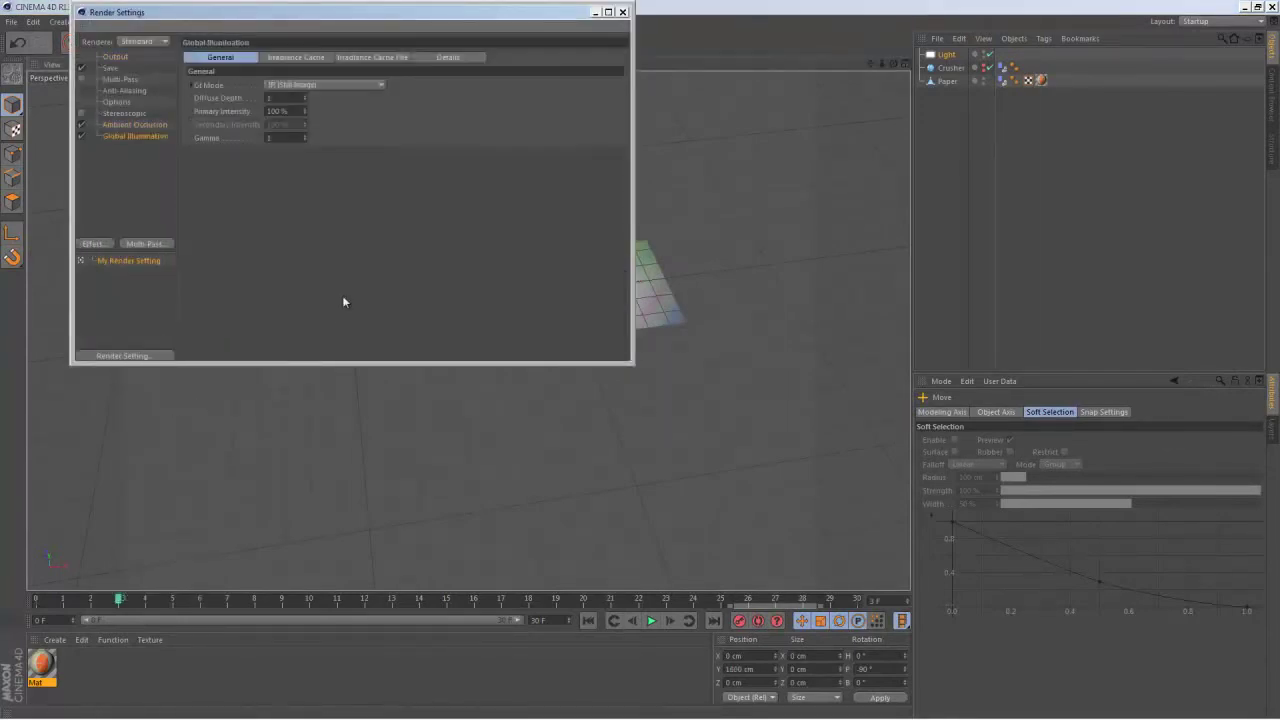
left_click(121, 90)
left_click(330, 57)
left_click(335, 97)
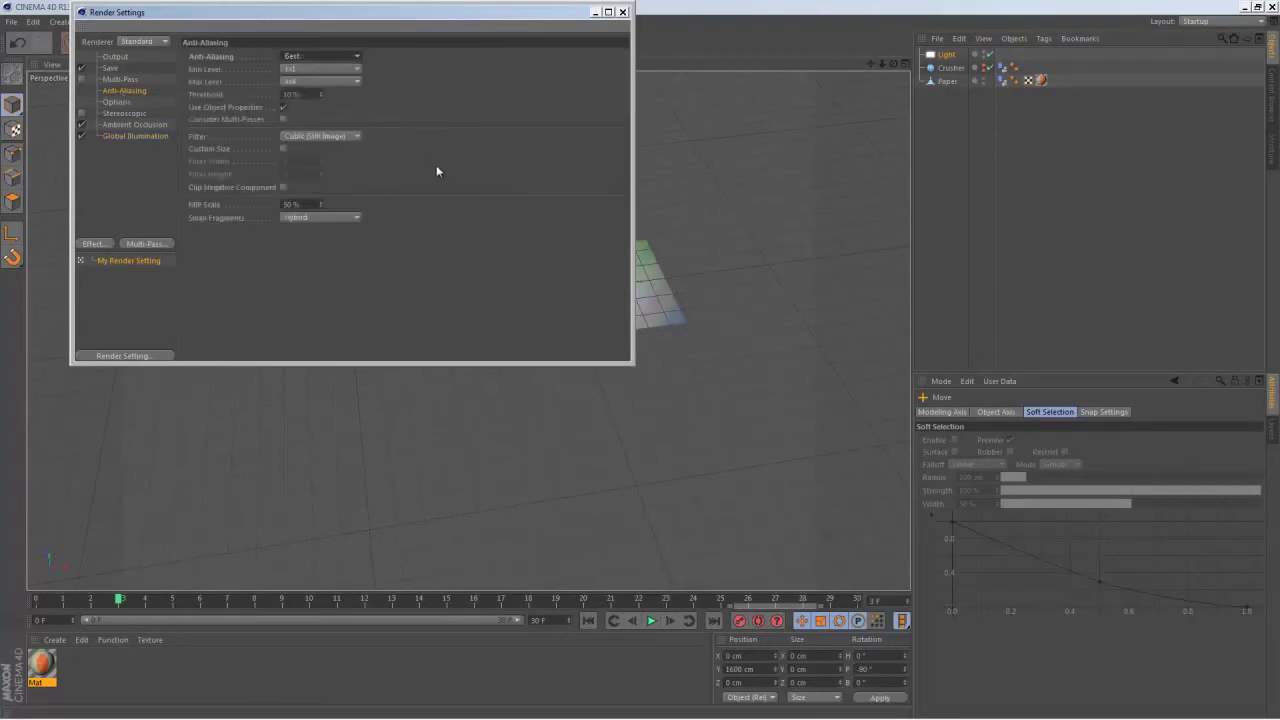
- Render All Frames using the Film/Video HDTV 1080 29.97 output preset
left_click(115, 56)
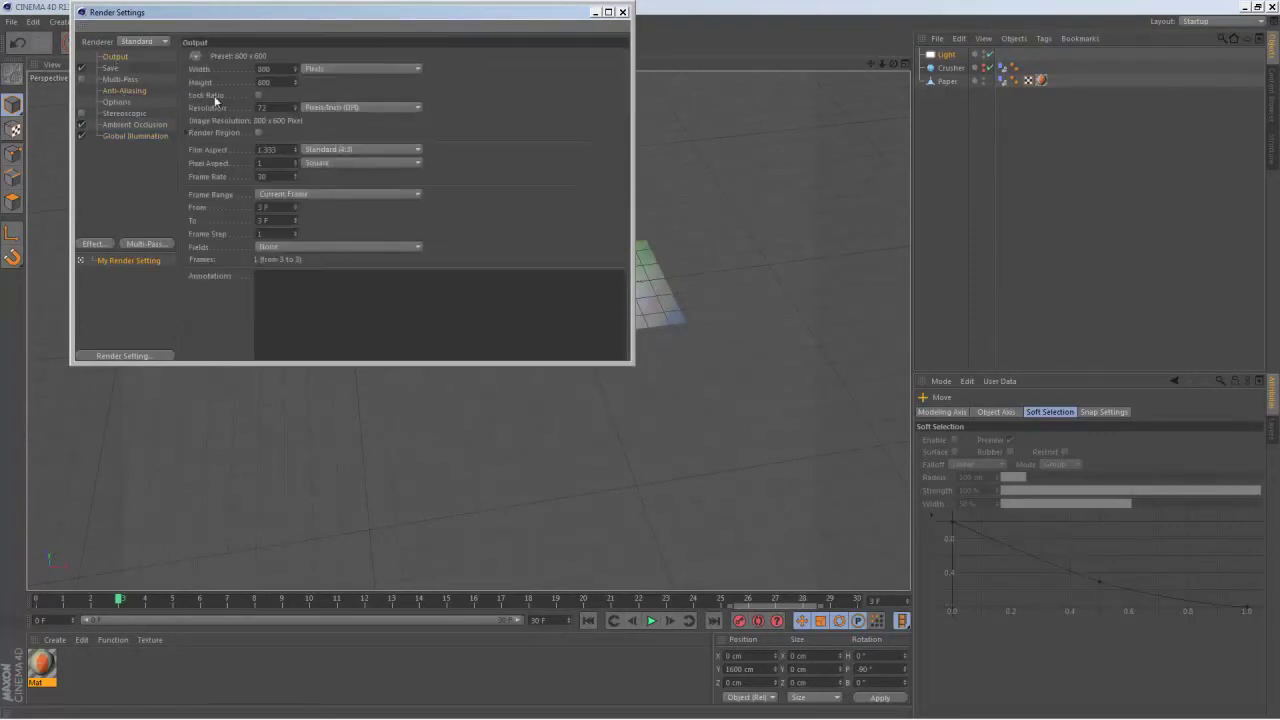
left_click(298, 194)
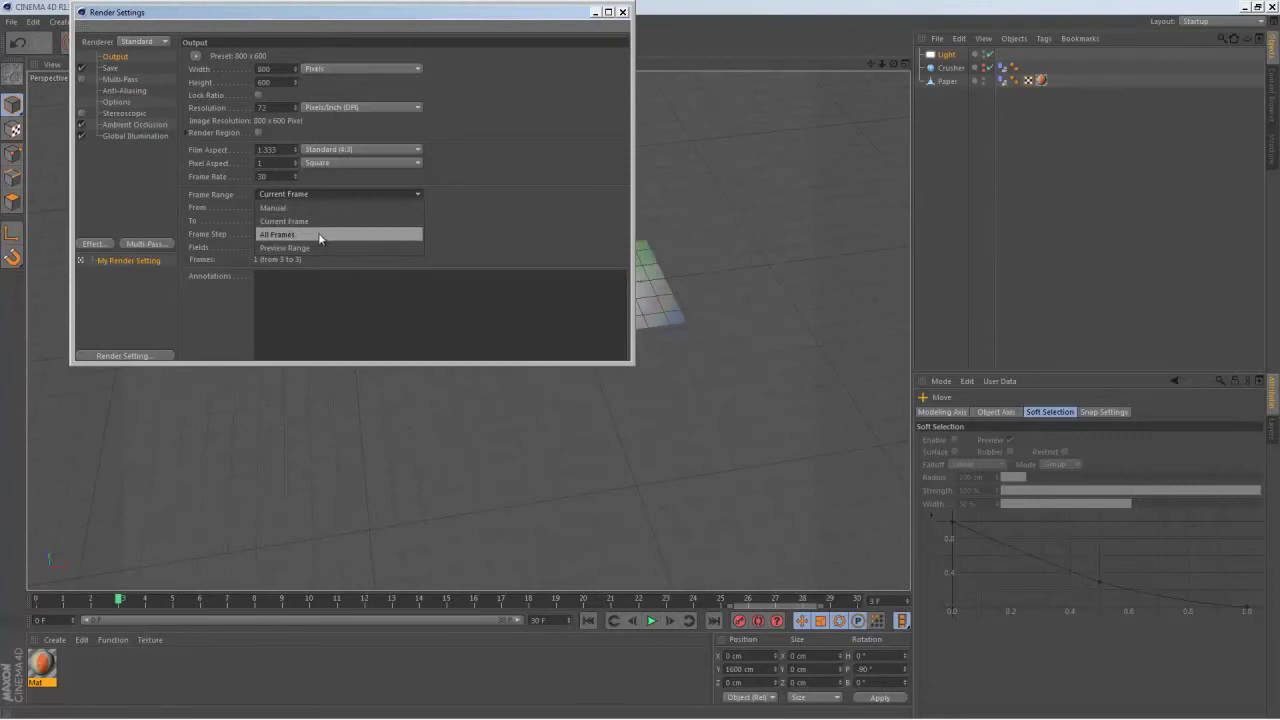
left_click(320, 235)
left_click(195, 55)
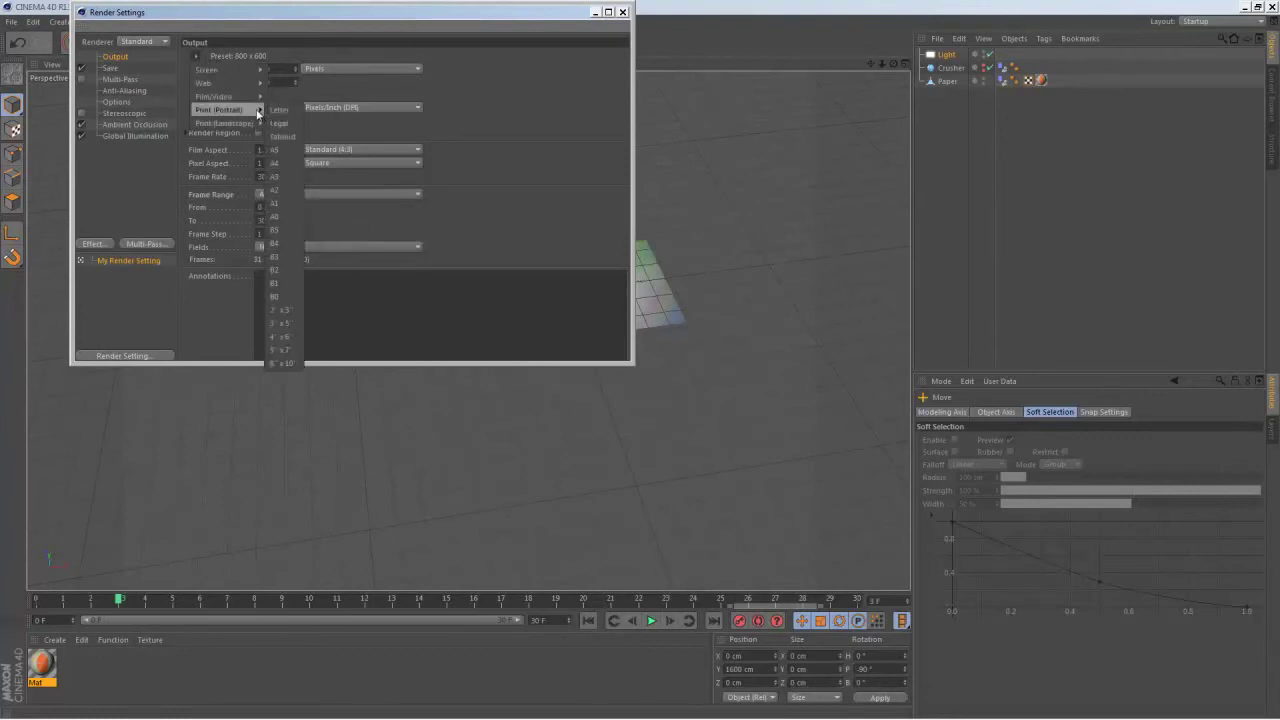
mouse_move(240, 96)
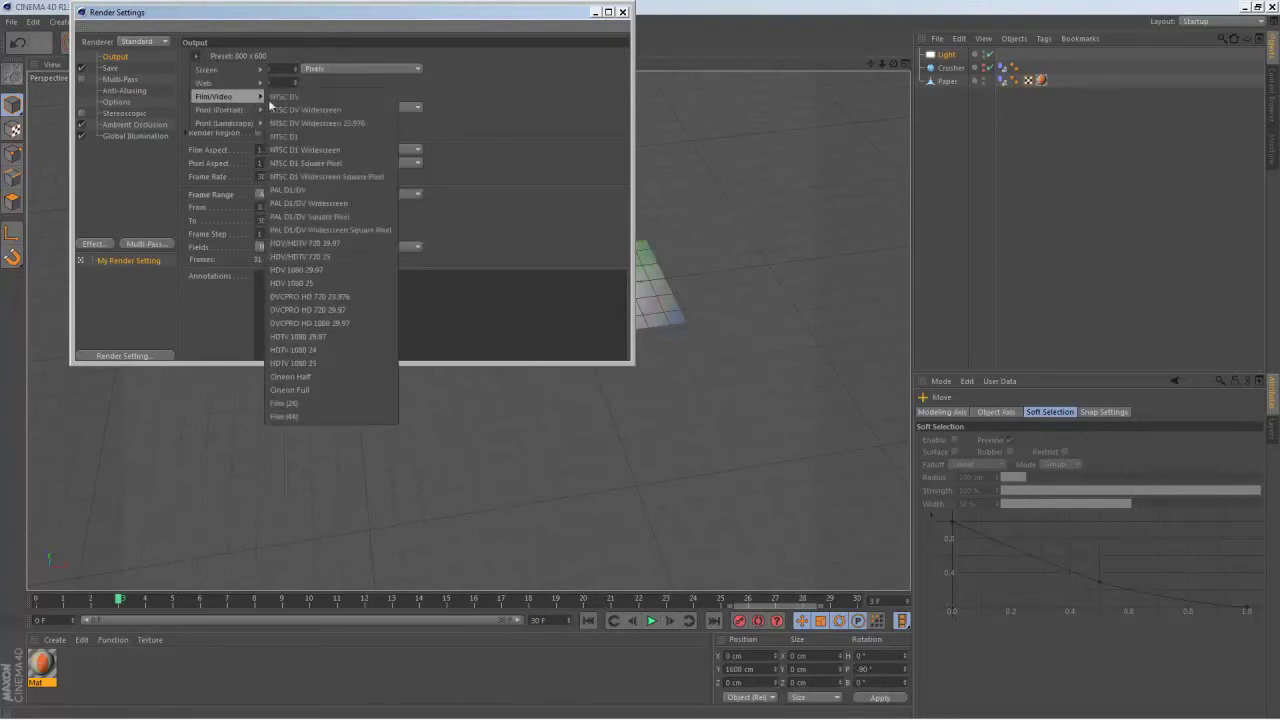
left_click(358, 337)
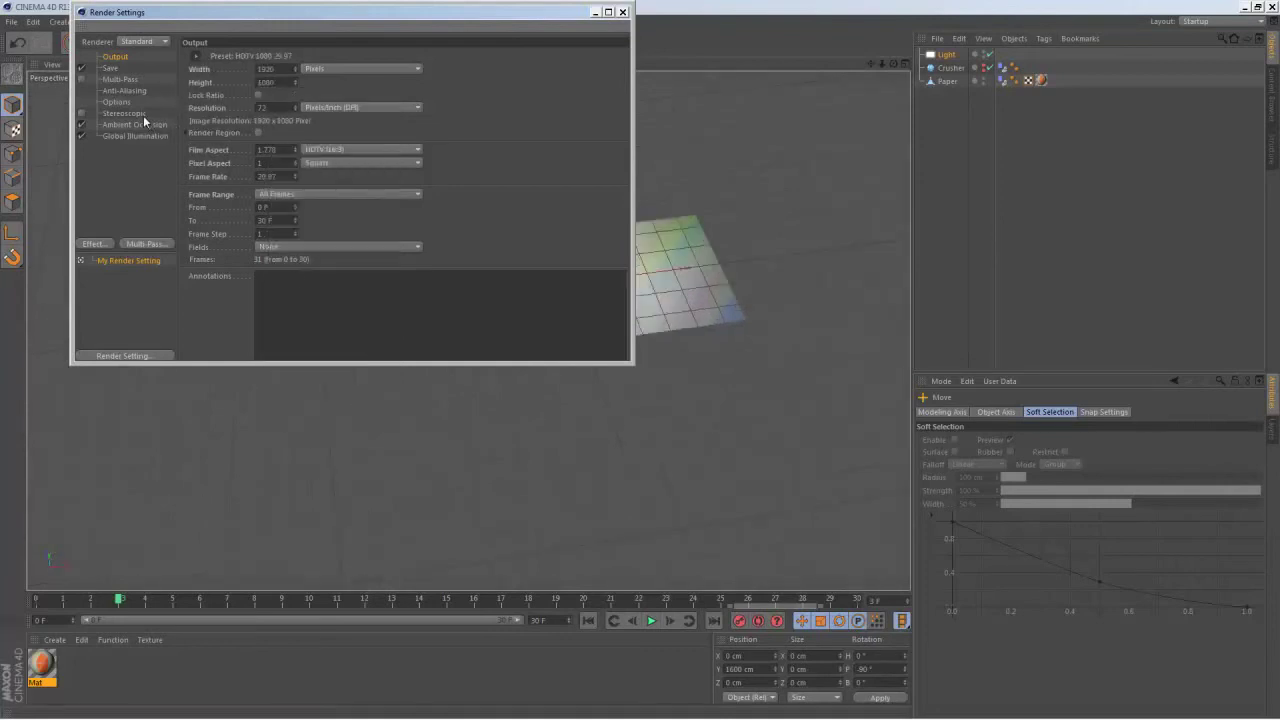
- Save the output as a QuickTime Movie with a straight alpha channel
left_click(110, 67)
left_click(322, 94)
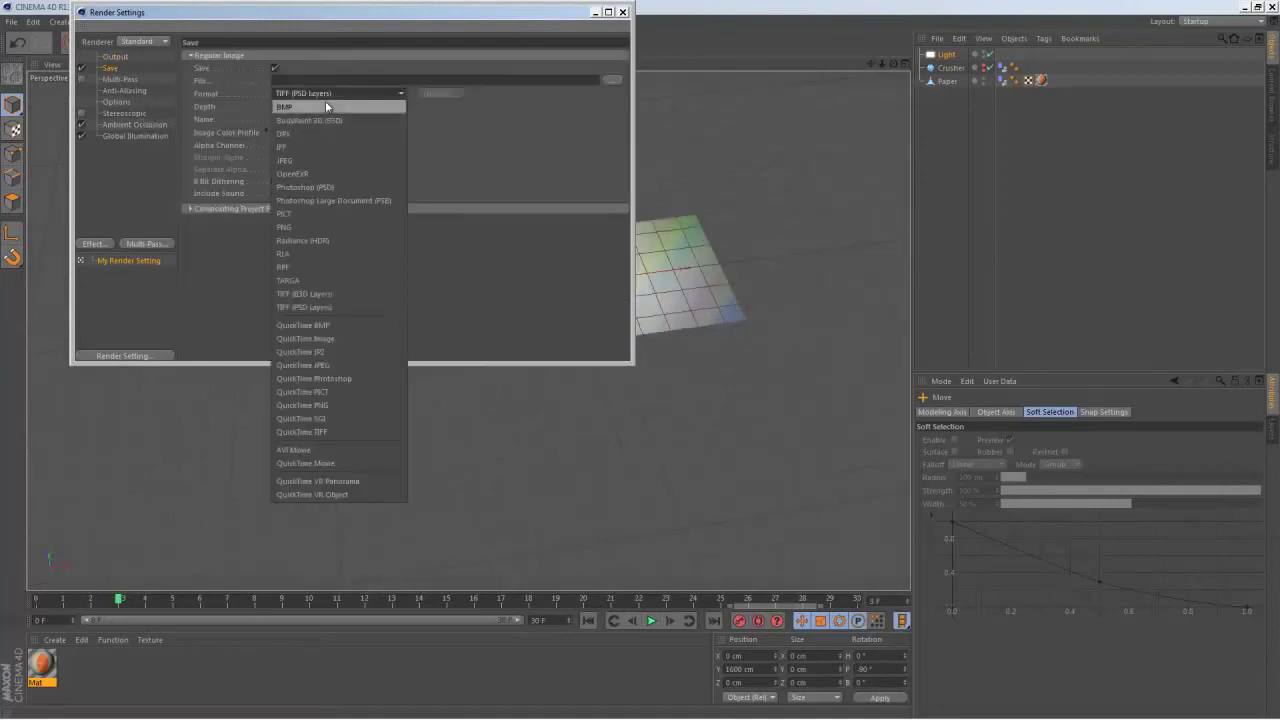
left_click(362, 465)
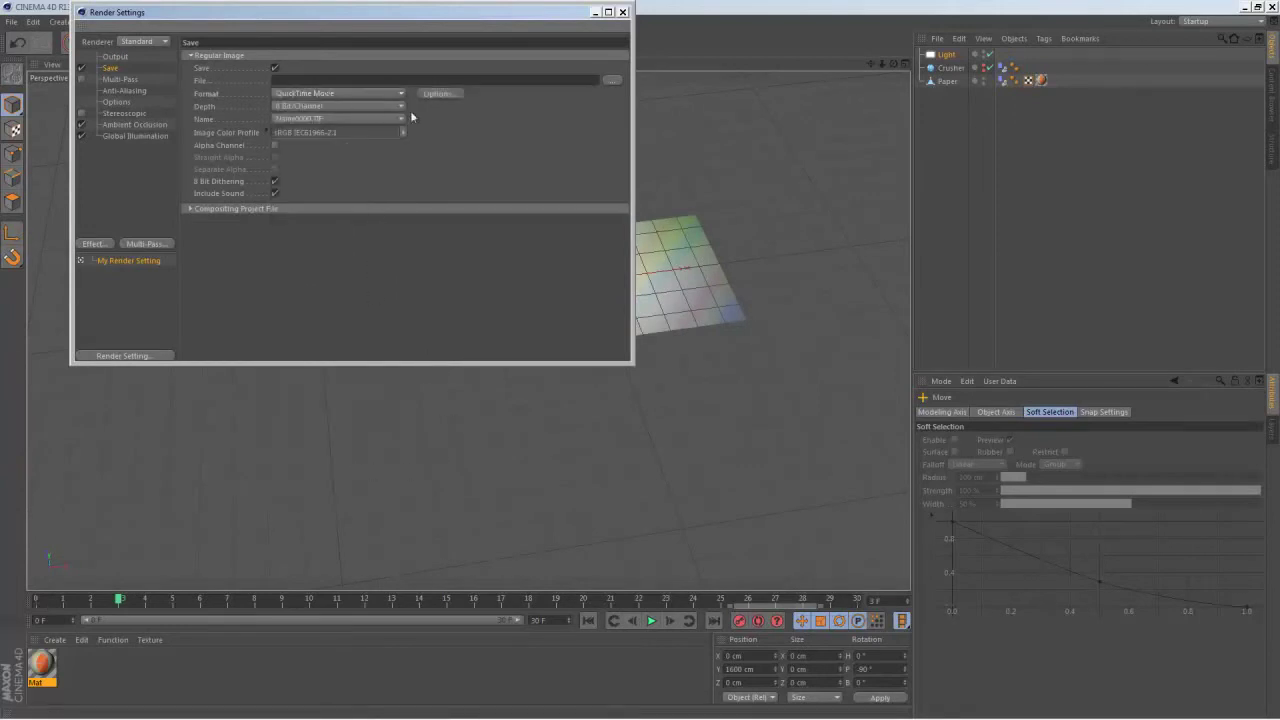
left_click(275, 145)
left_click(275, 157)
- Review the anti-aliasing, options, stereoscopic and ambient occlusion pages, then close Render Settings
left_click(133, 91)
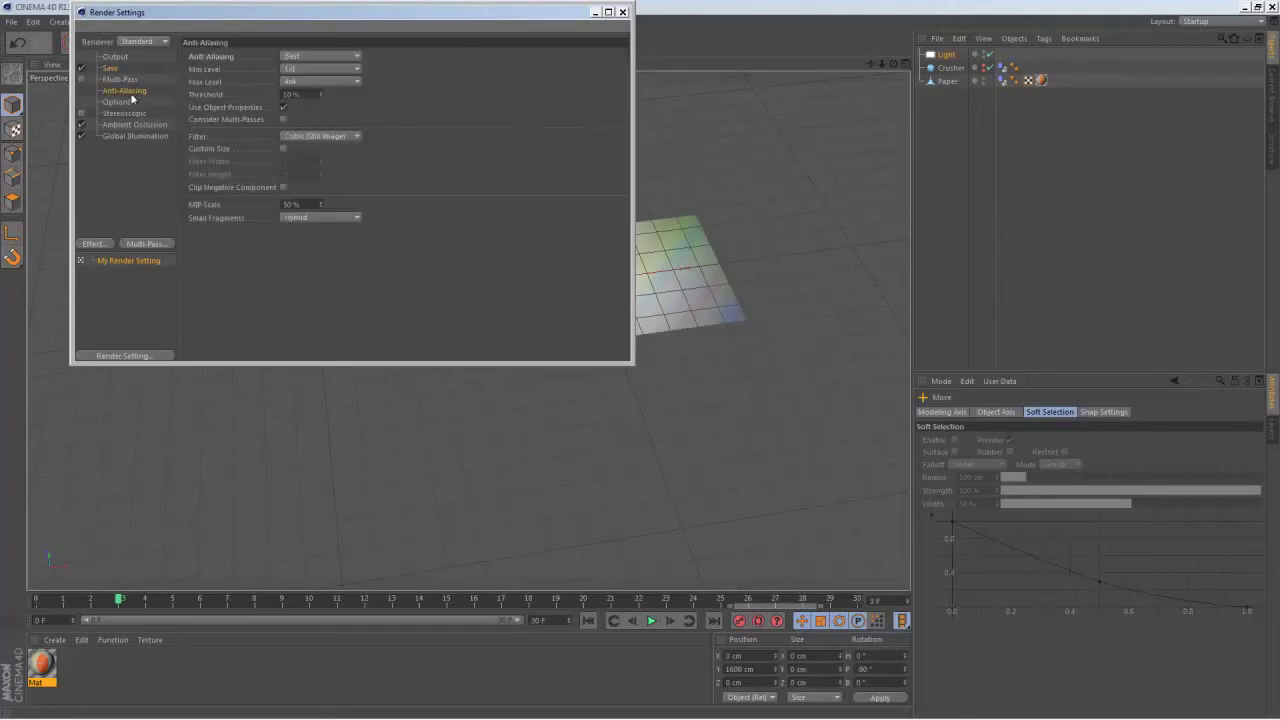
left_click(130, 102)
left_click(130, 114)
left_click(140, 126)
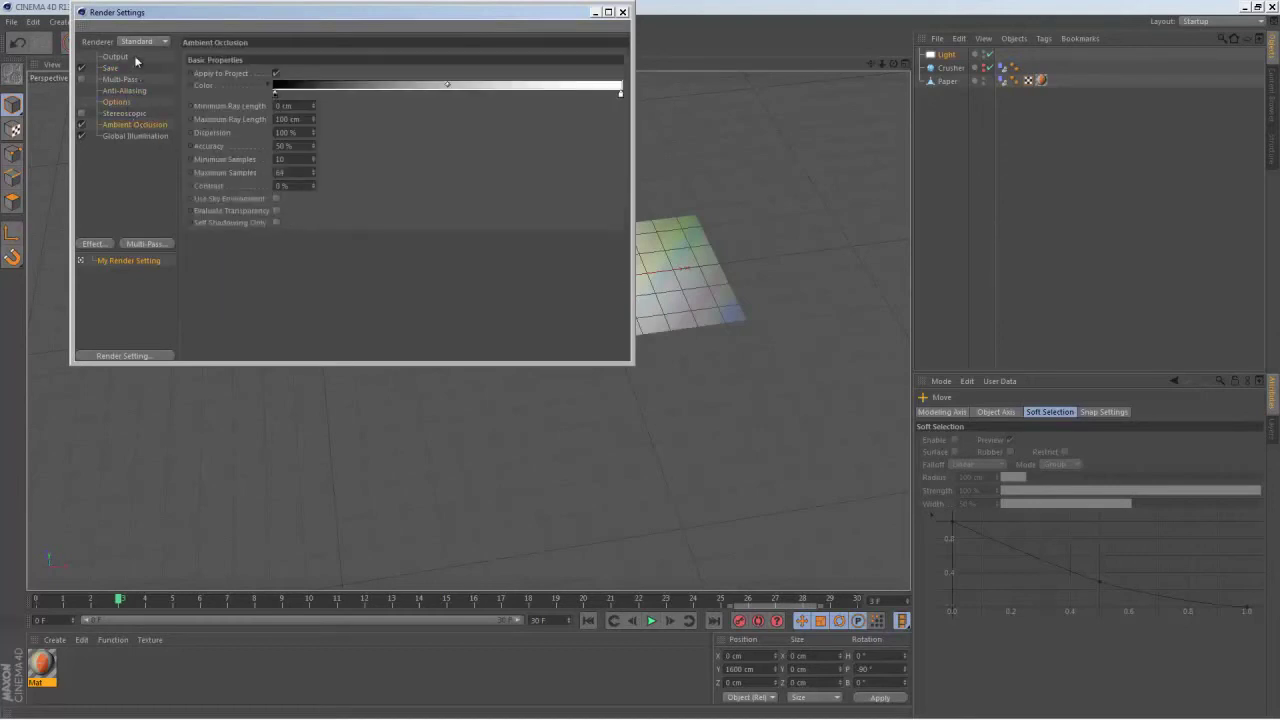
left_click(622, 12)
- Add a Camera and a Null object at frame 22, renaming the null 'Cameraman'
left_click_drag(423, 600, 650, 608)
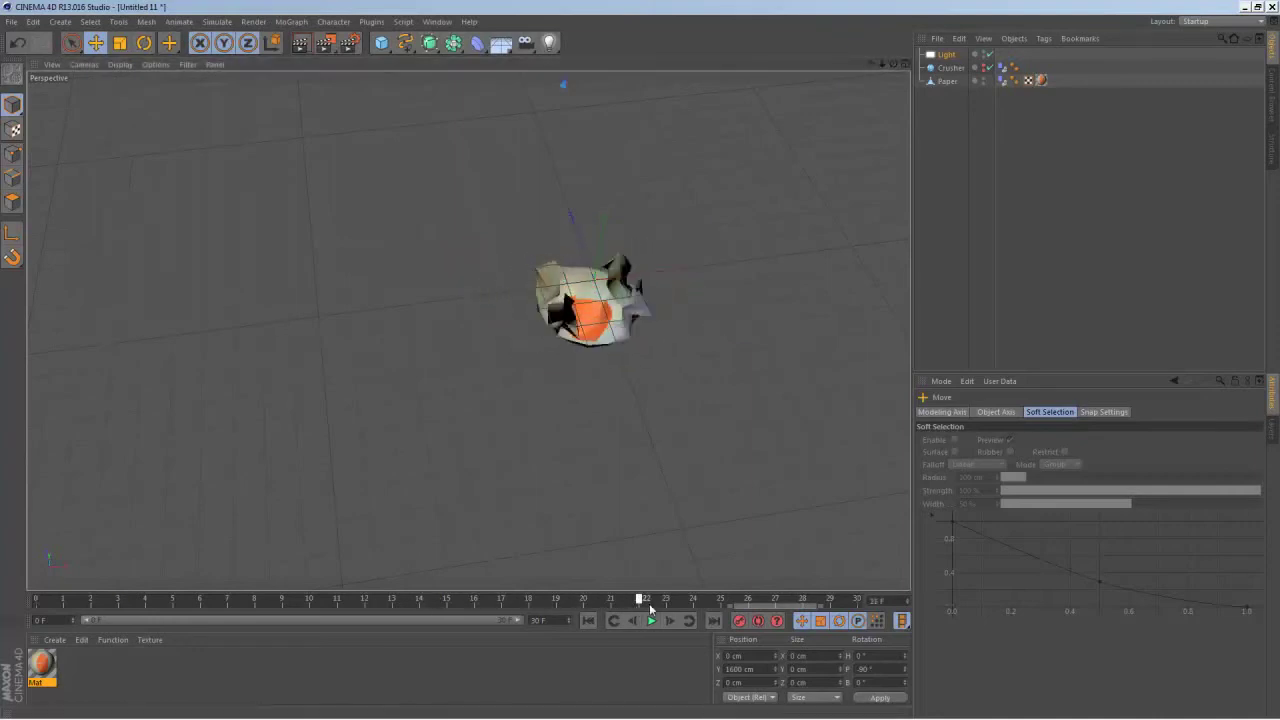
left_click_drag(729, 403, 489, 311, "alt")
scroll(489, 311, "up", 3)
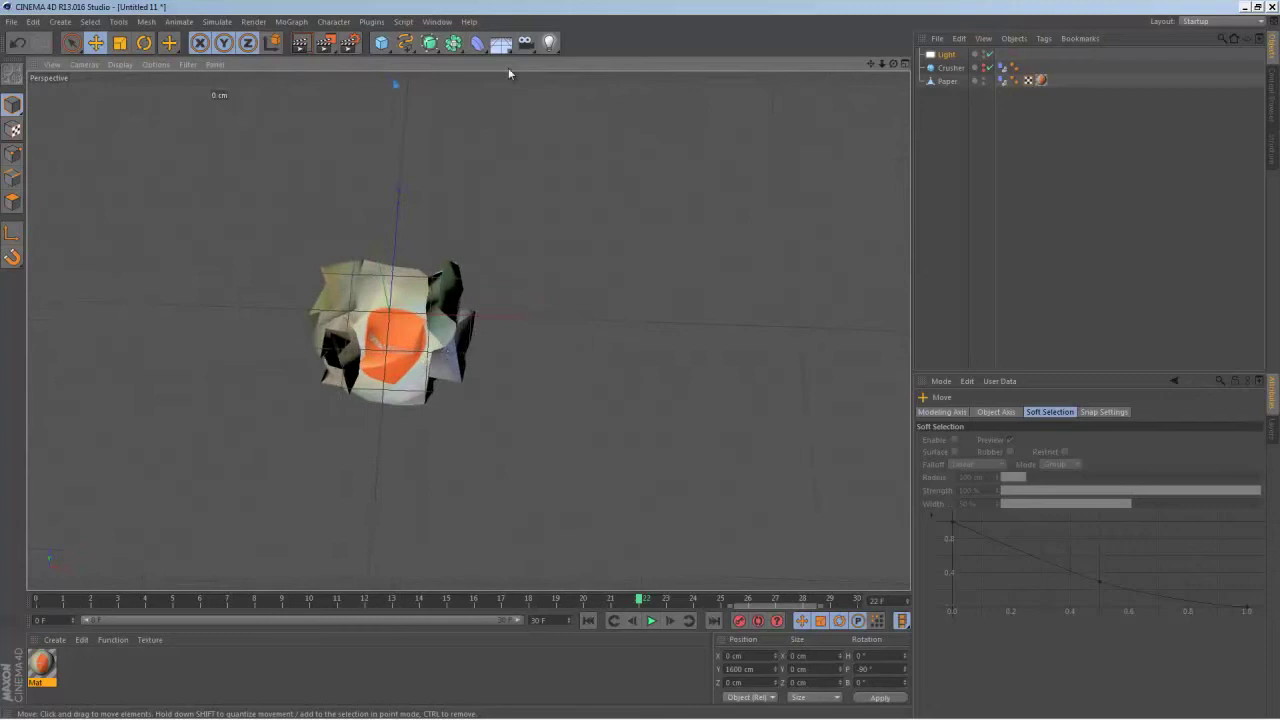
left_click_drag(525, 42, 565, 54)
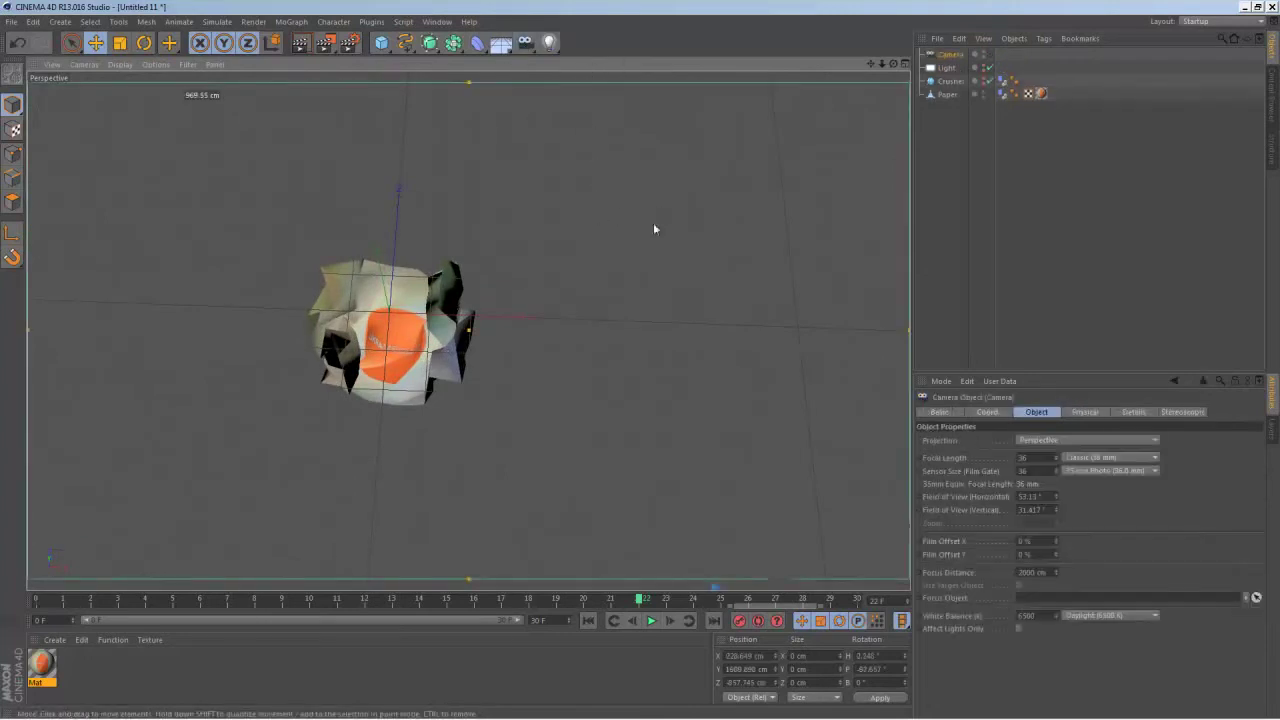
left_click_drag(381, 42, 415, 56)
double_click(952, 55)
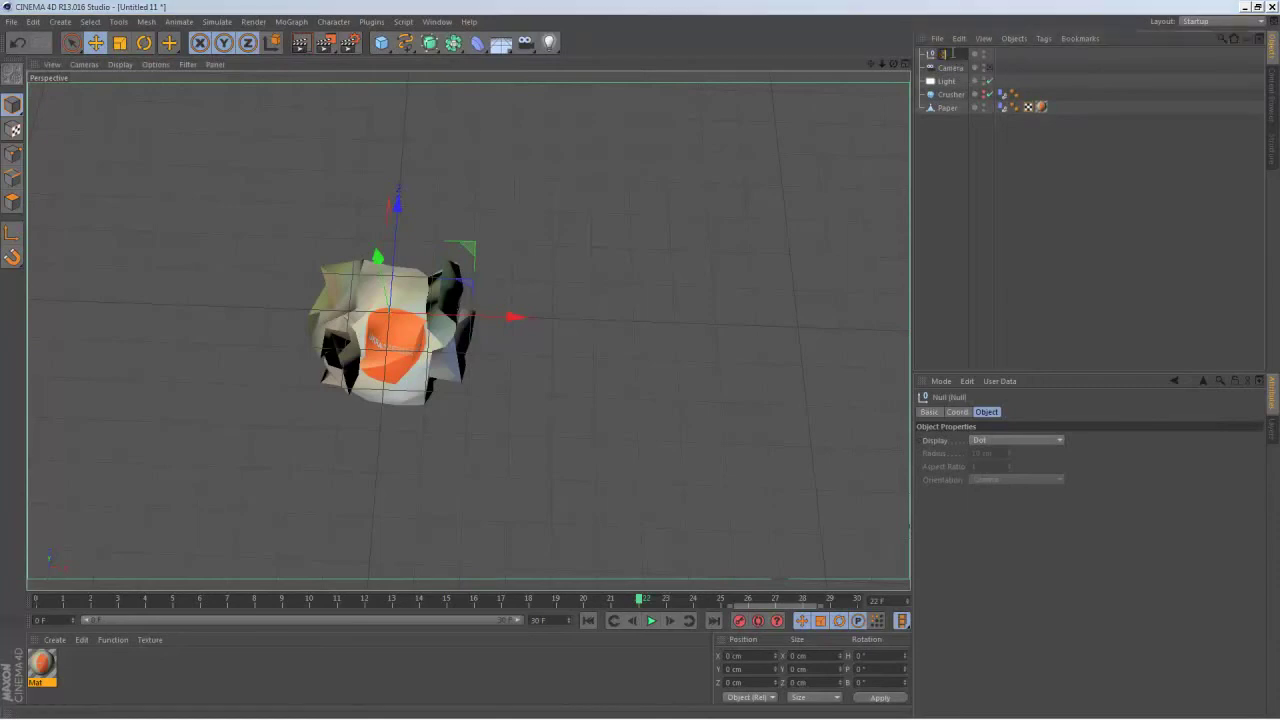
type("Cameraman")
key("Return")
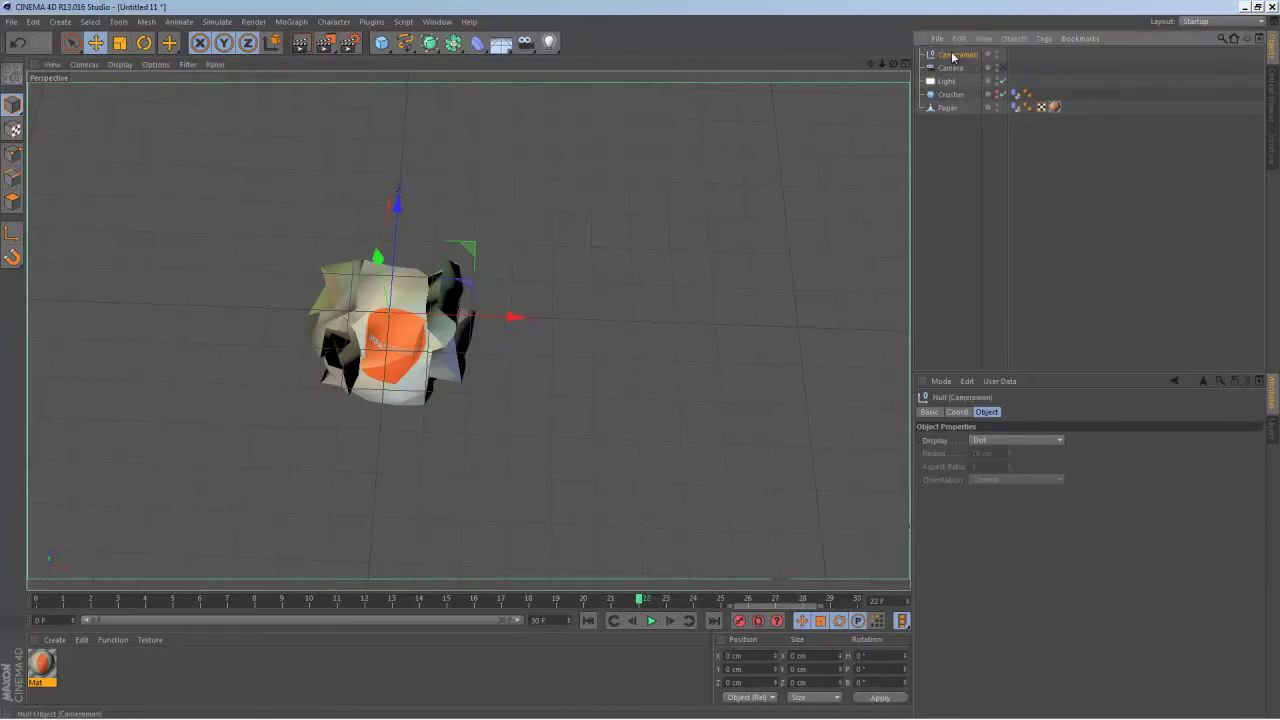
- Parent the Camera under Cameraman and set its P.X, P.Y, R.H and R.P to 0
left_click_drag(963, 60, 960, 56)
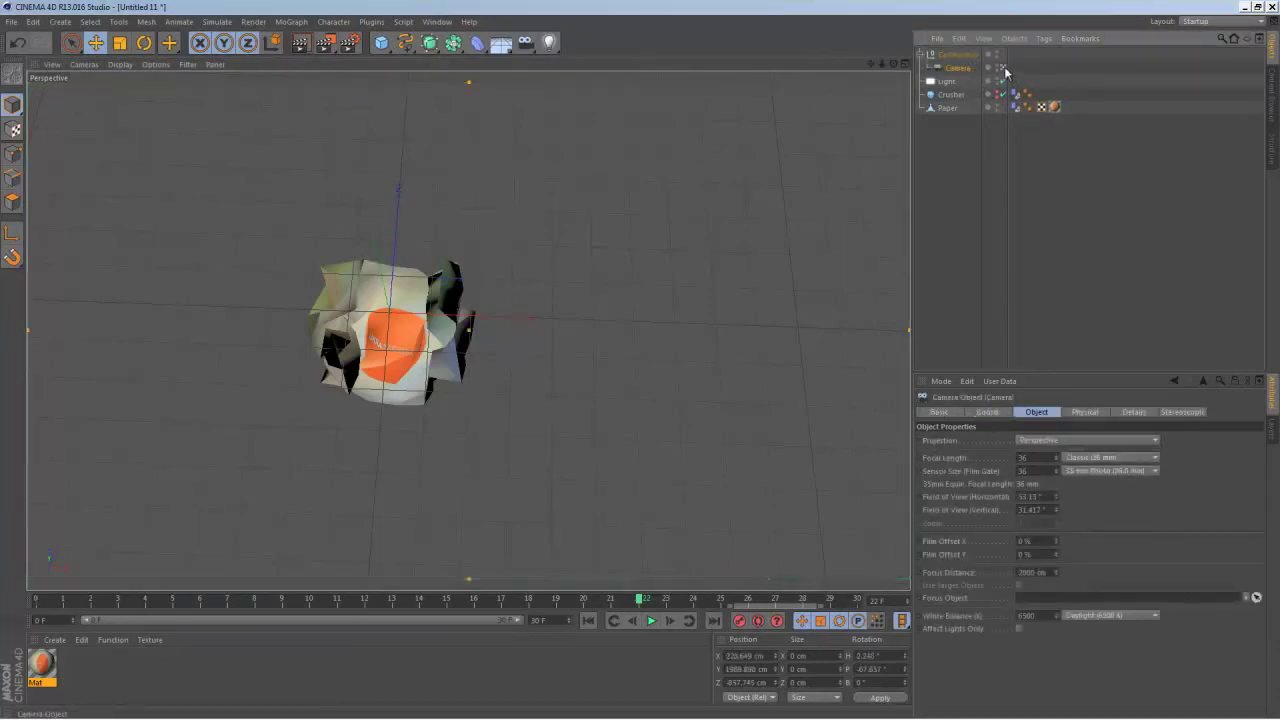
left_click(987, 413)
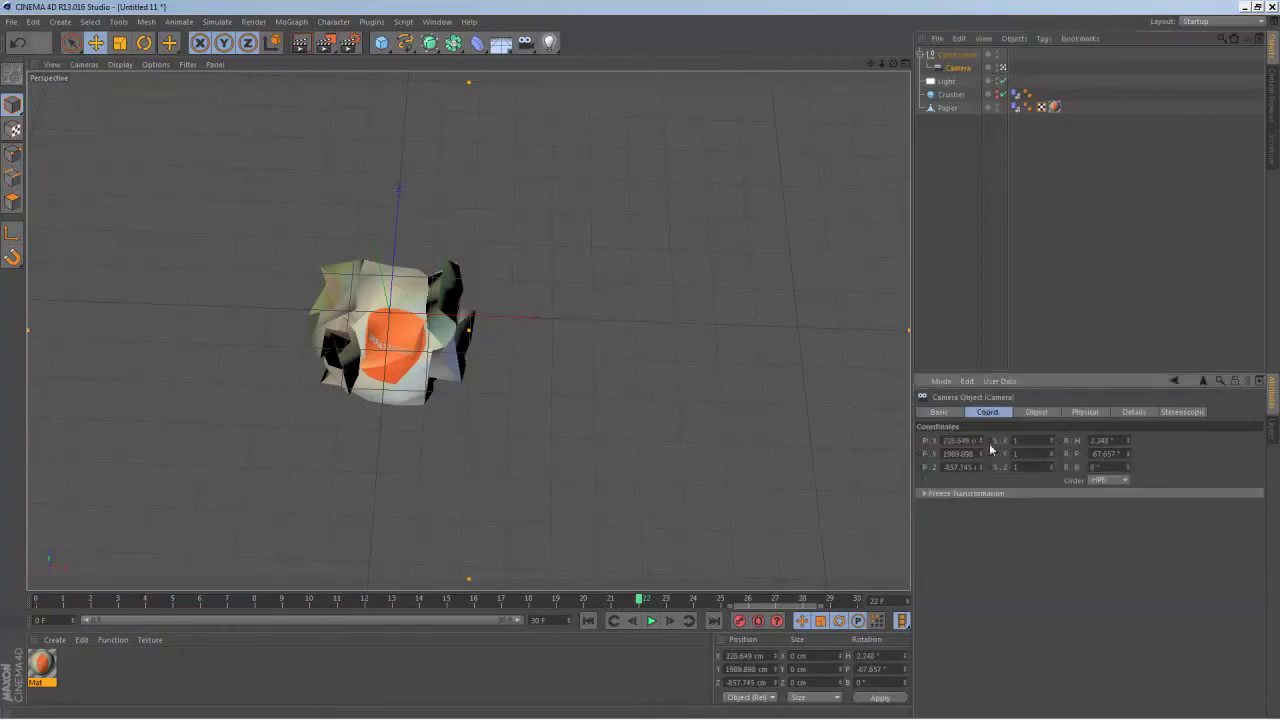
type("0")
key("Tab")
type("0")
key("Tab")
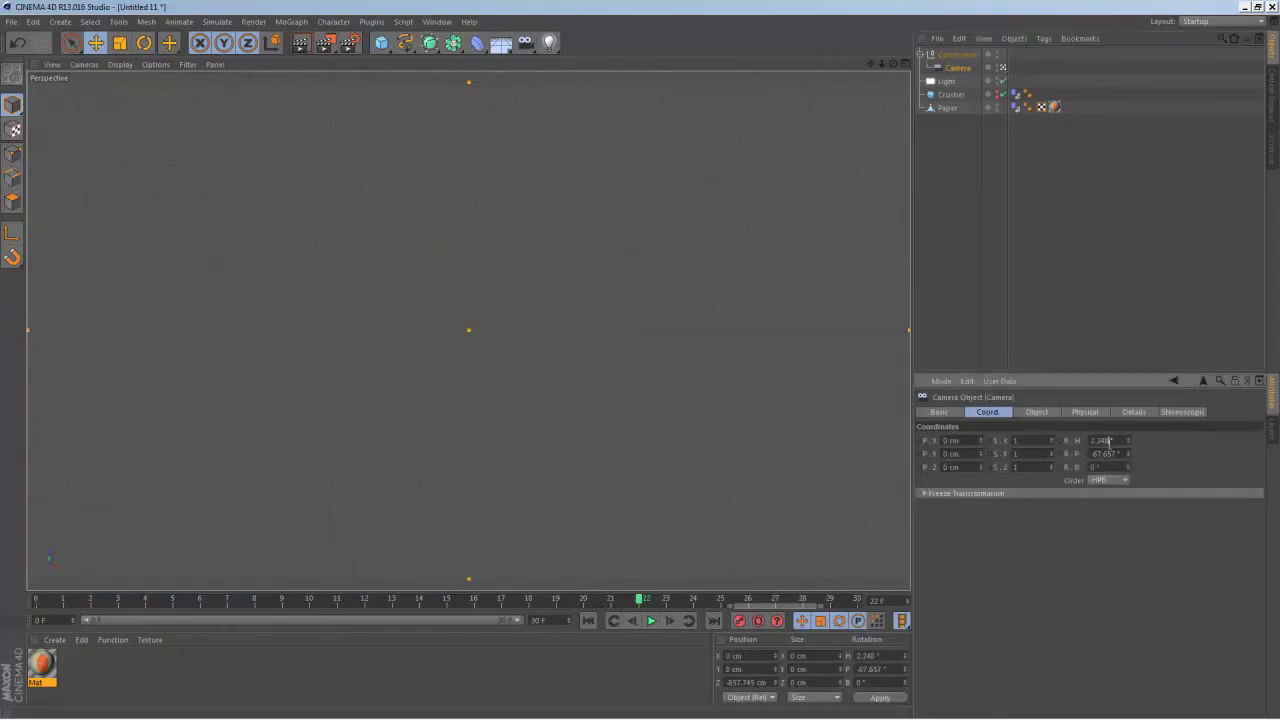
type("0")
key("Tab")
type("0")
key("Tab")
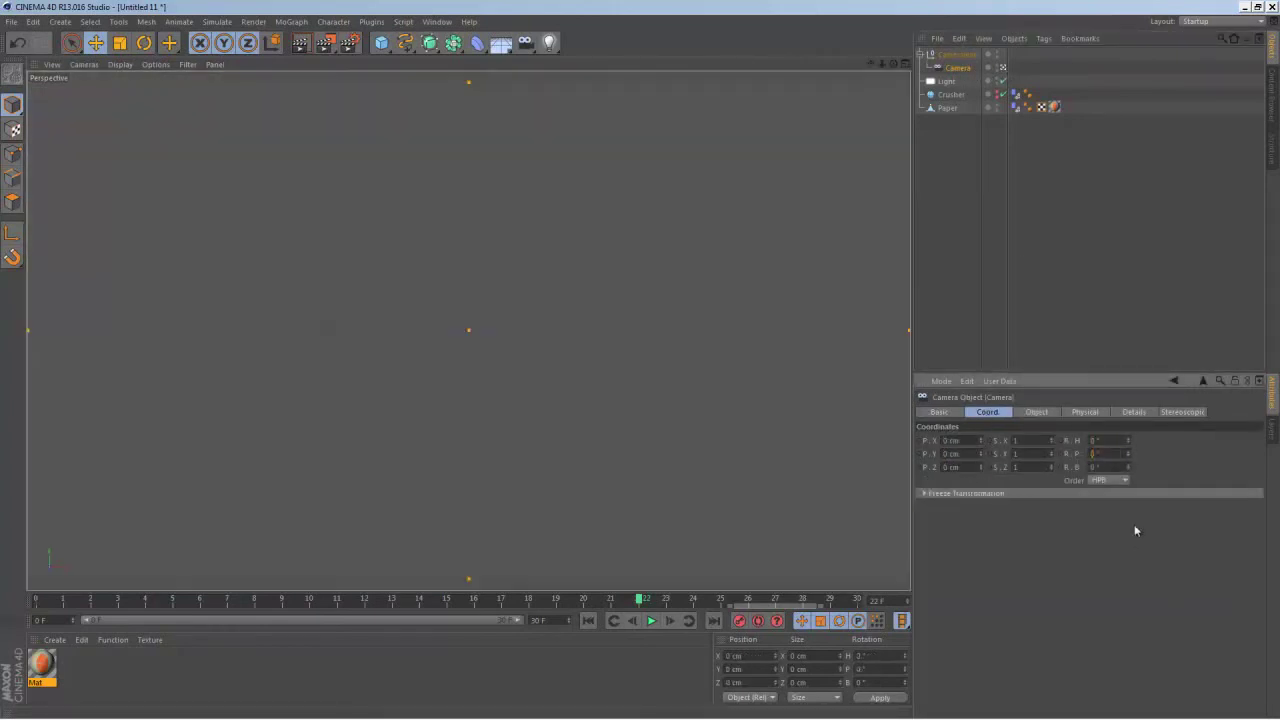
- Pull the camera back to Z -306 cm and pitch the Cameraman rig to -90°
left_click(961, 55)
left_click(962, 67)
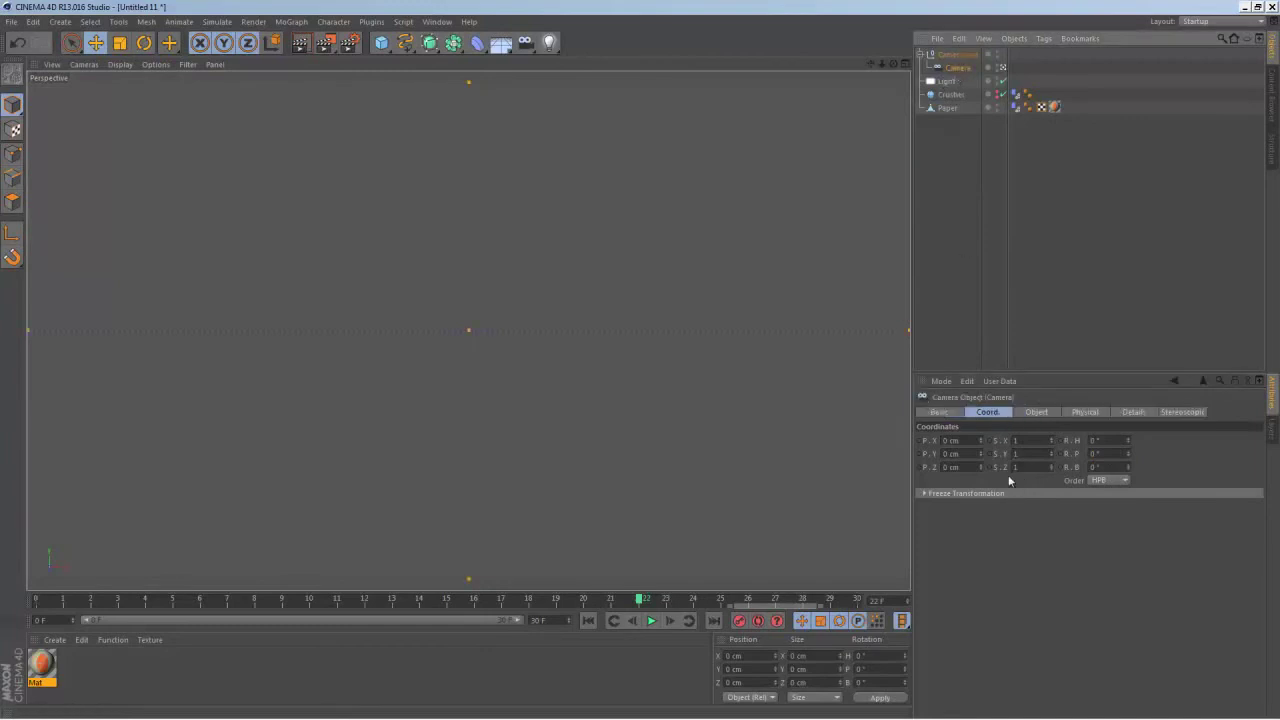
left_click_drag(982, 467, 982, 467)
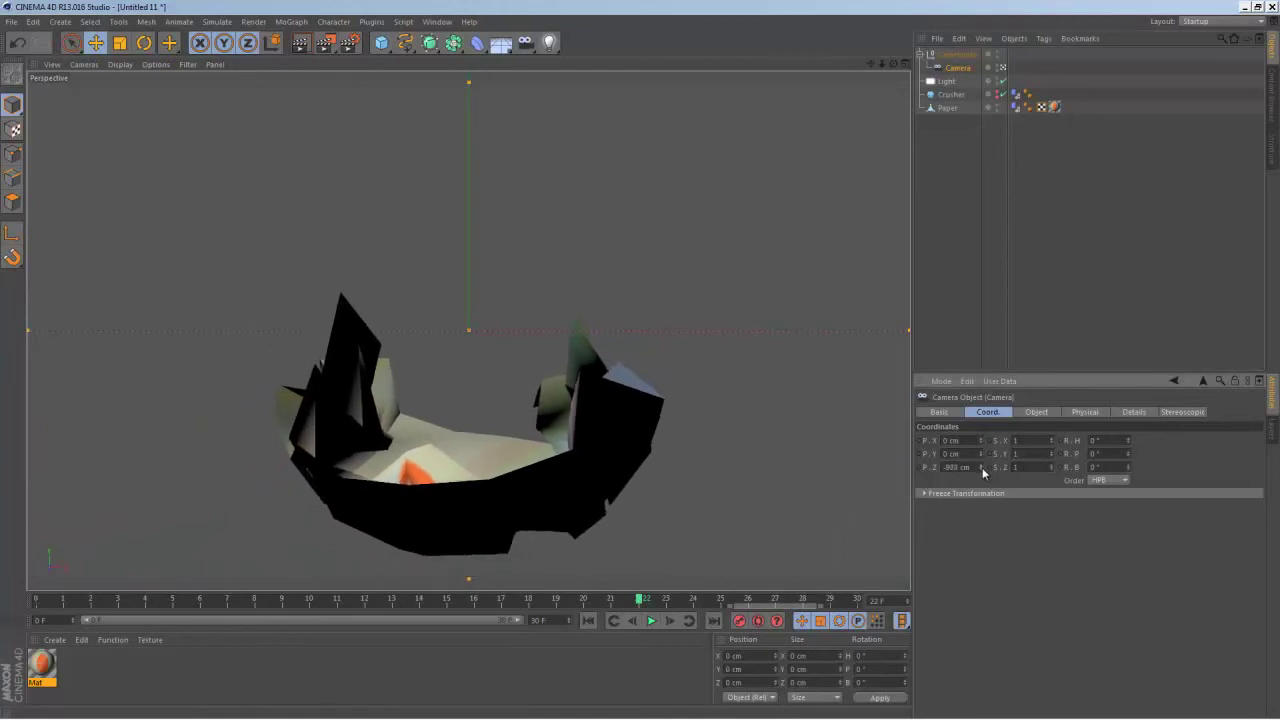
left_click(960, 54)
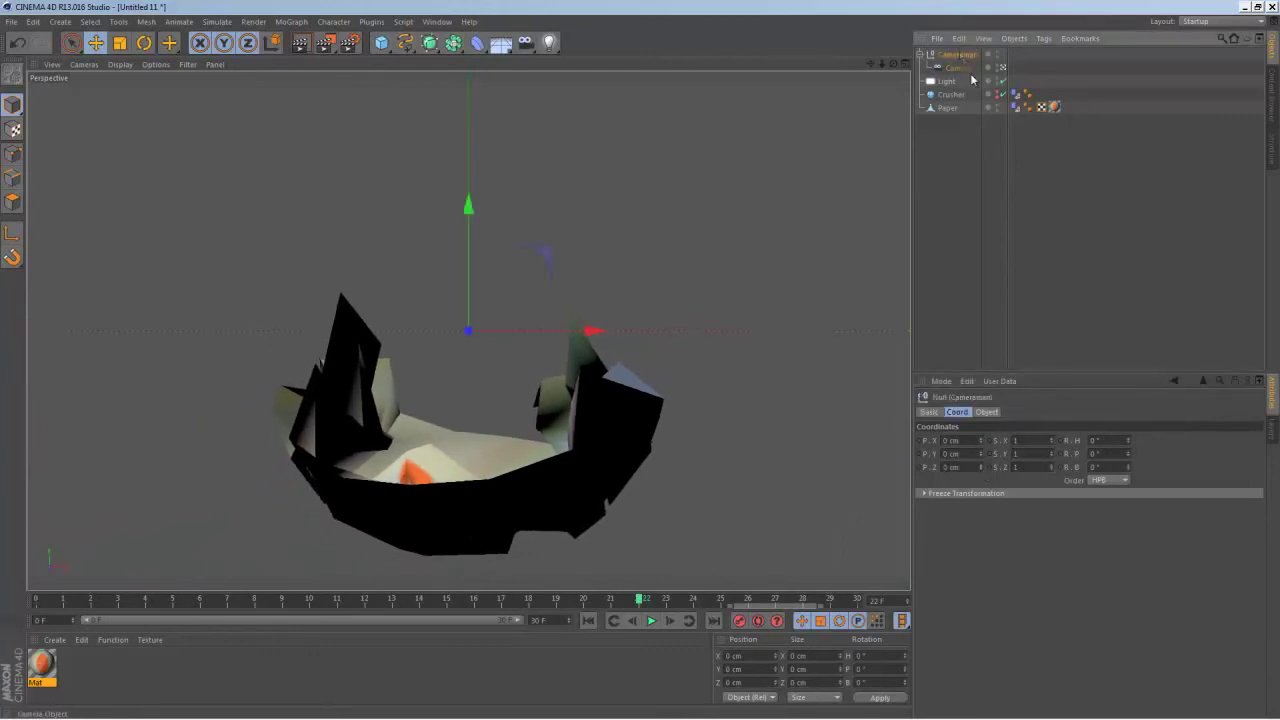
left_click_drag(1127, 461, 1127, 460)
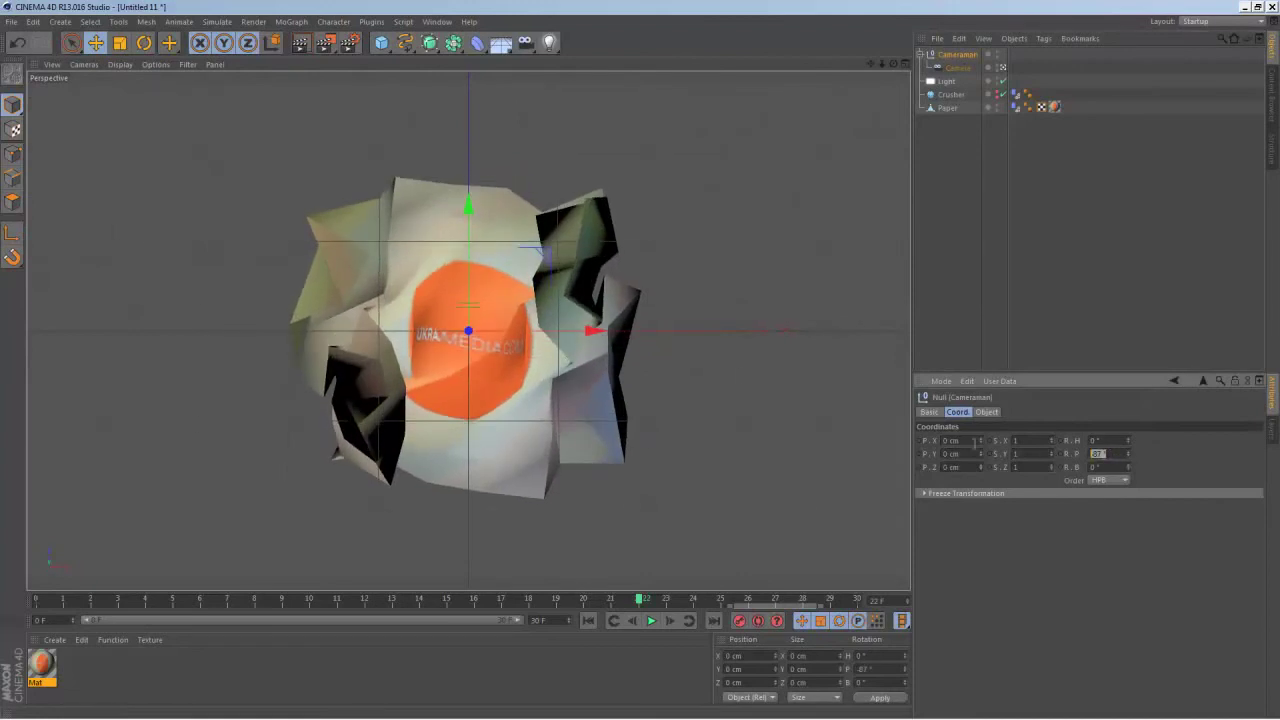
key("Return")
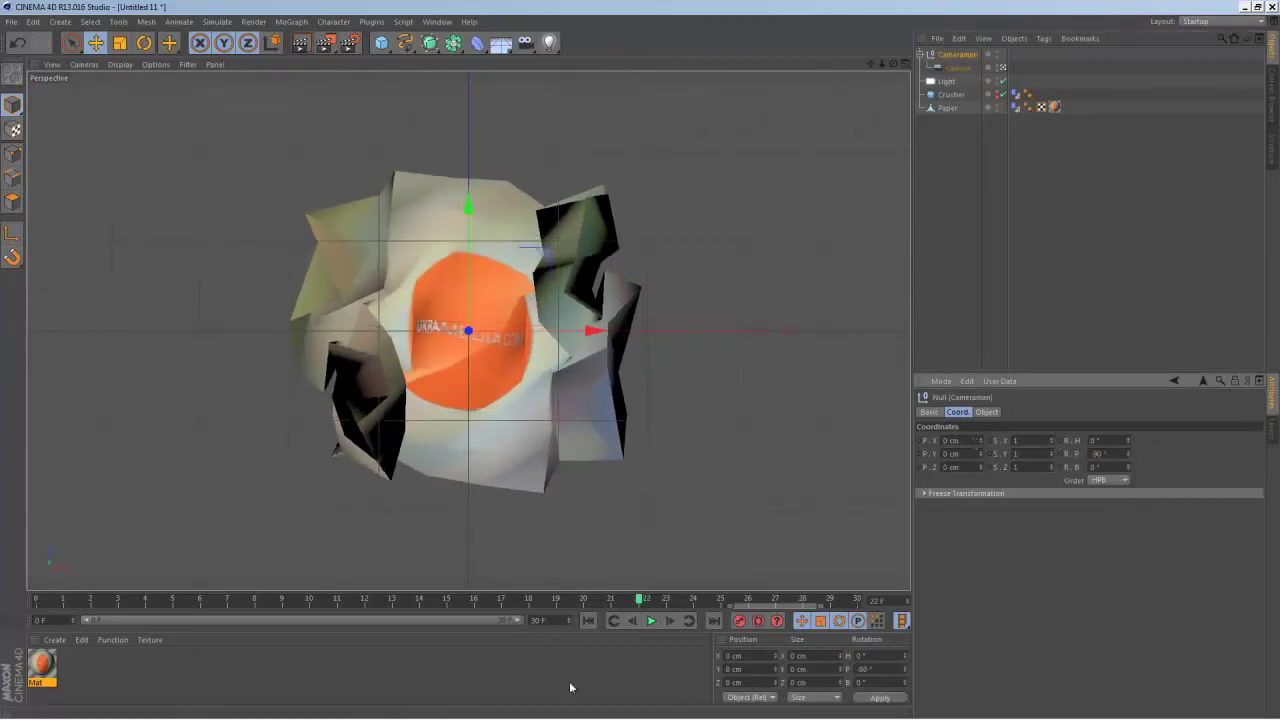
- Move the camera back to about Z -1058 cm and preview the paper crushing
left_click_drag(638, 605, 172, 622)
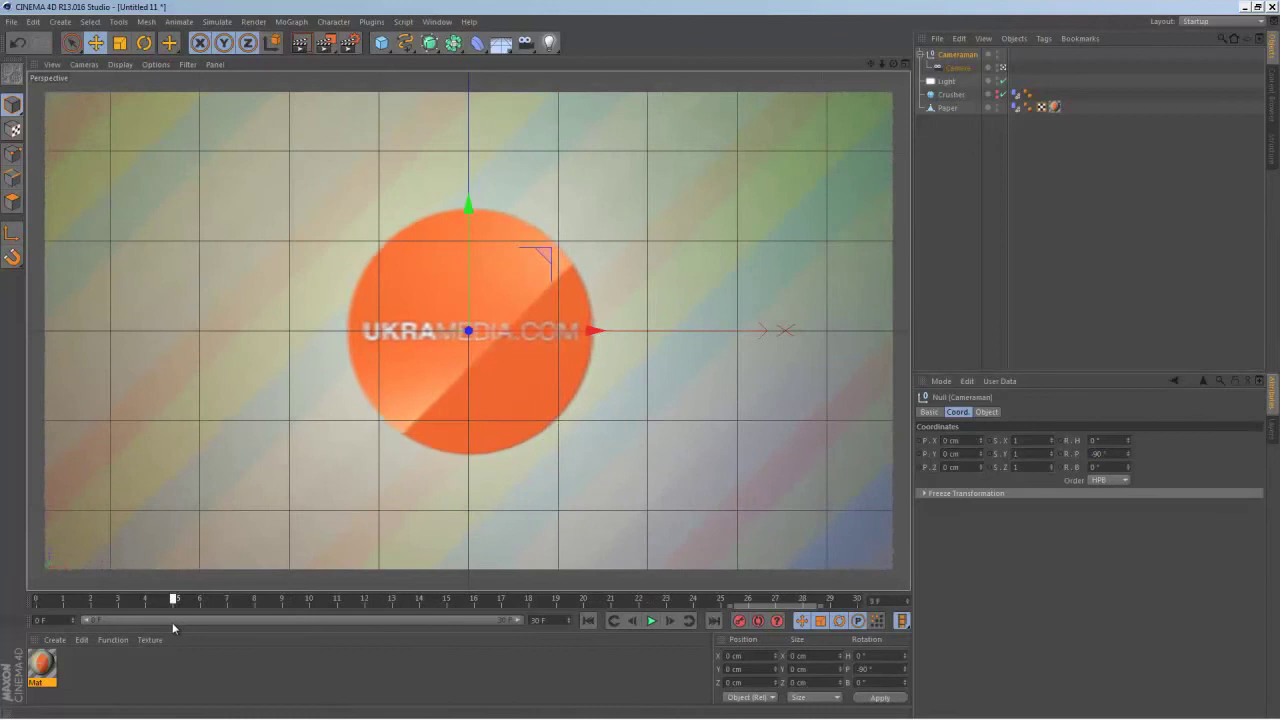
left_click(958, 67)
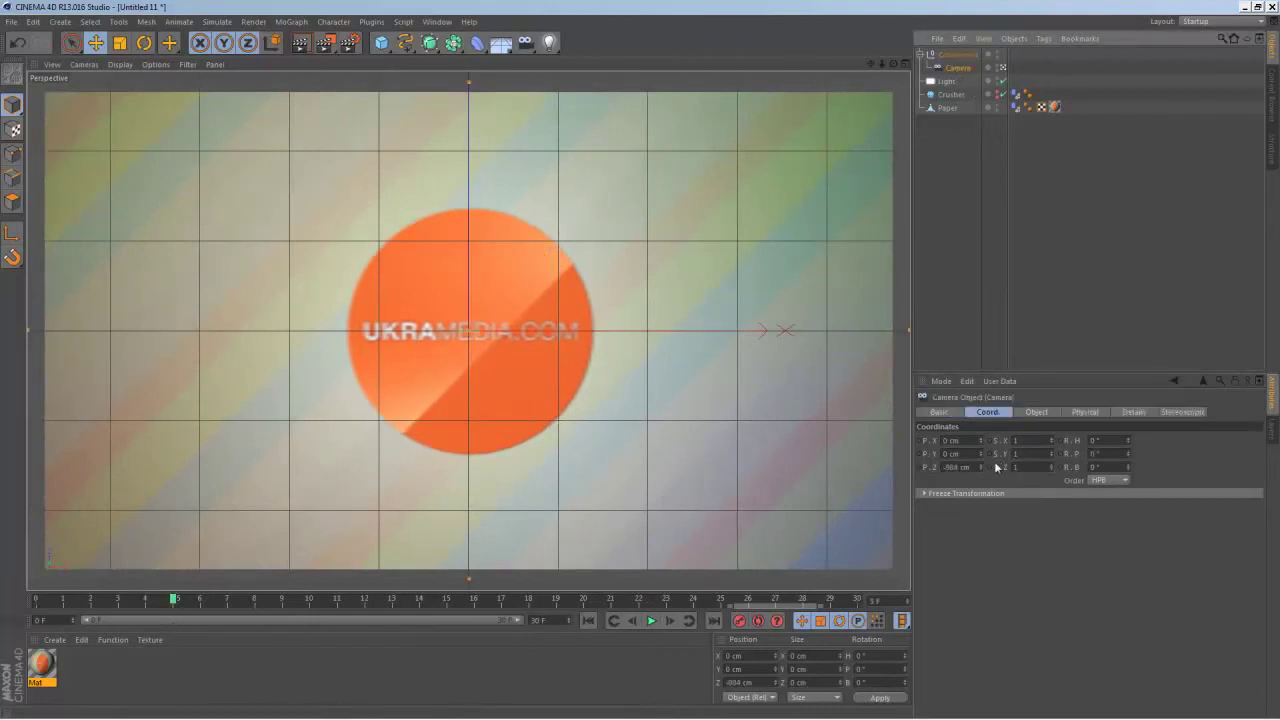
left_click_drag(982, 467, 981, 466)
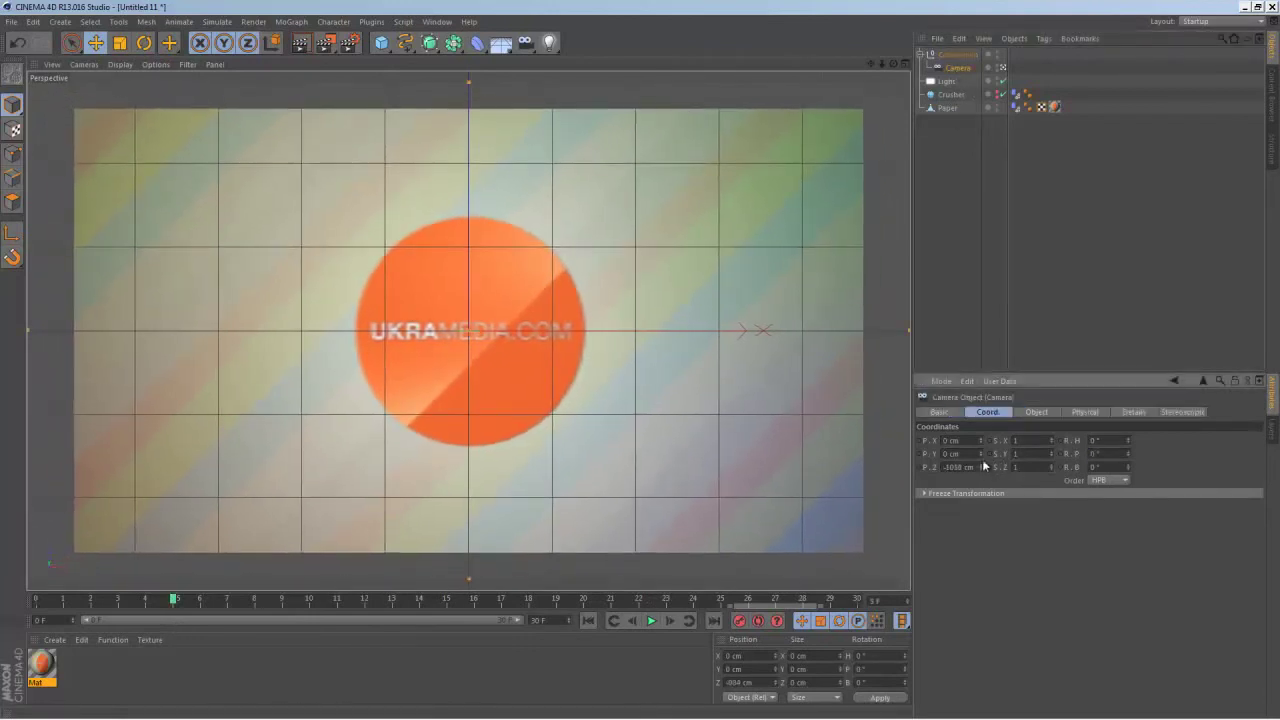
left_click_drag(537, 597, 640, 598)
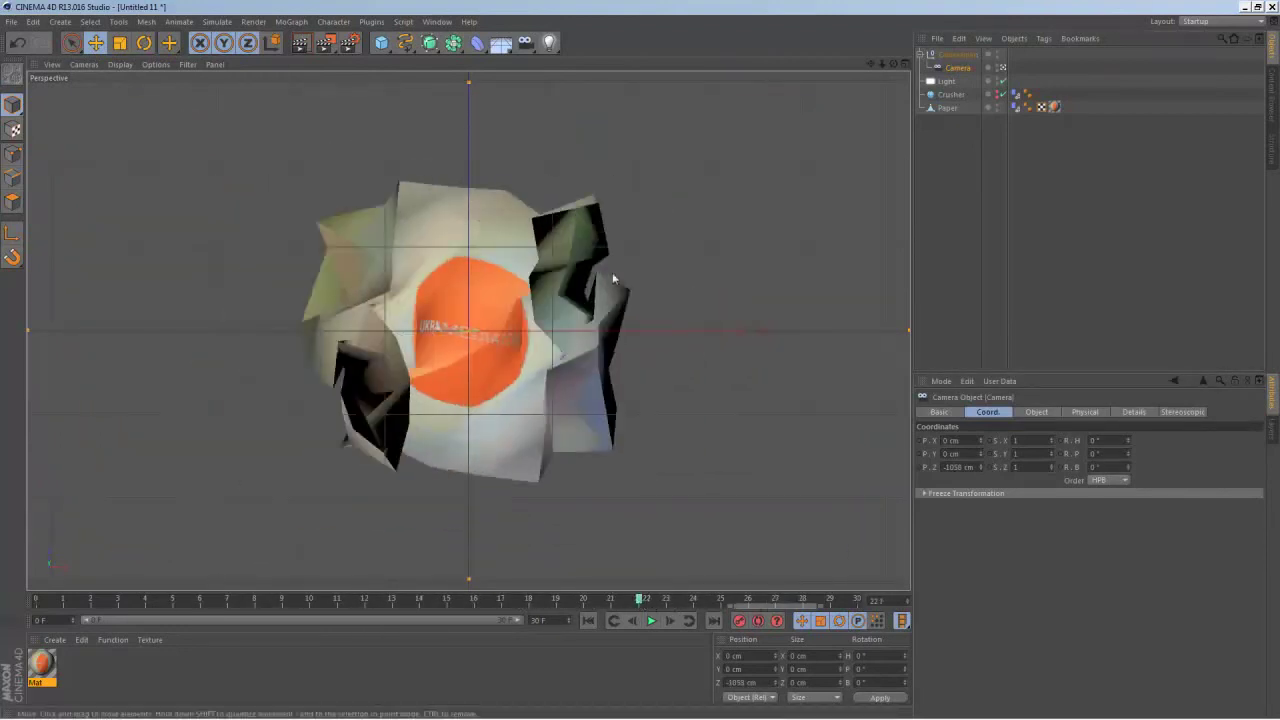
- Test-render the crumpled paper from the top-down camera, then return to the viewport at frame 16
left_click(301, 45)
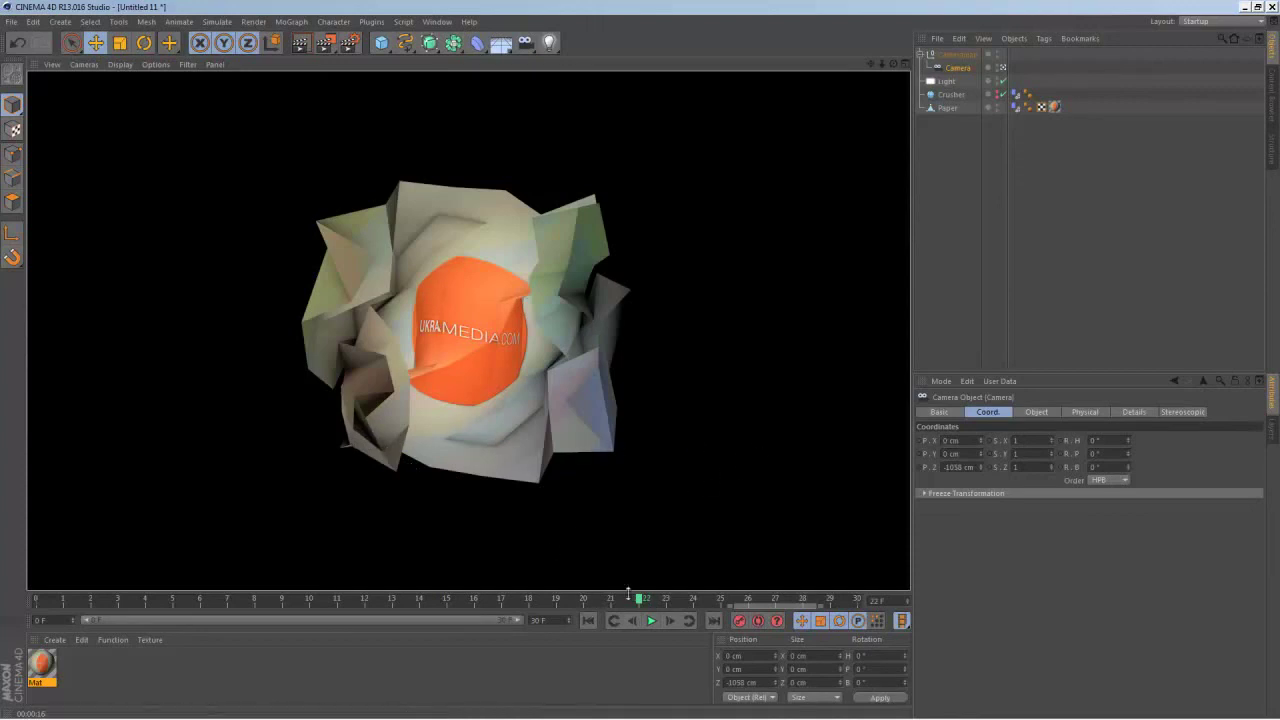
left_click_drag(644, 608, 474, 600)
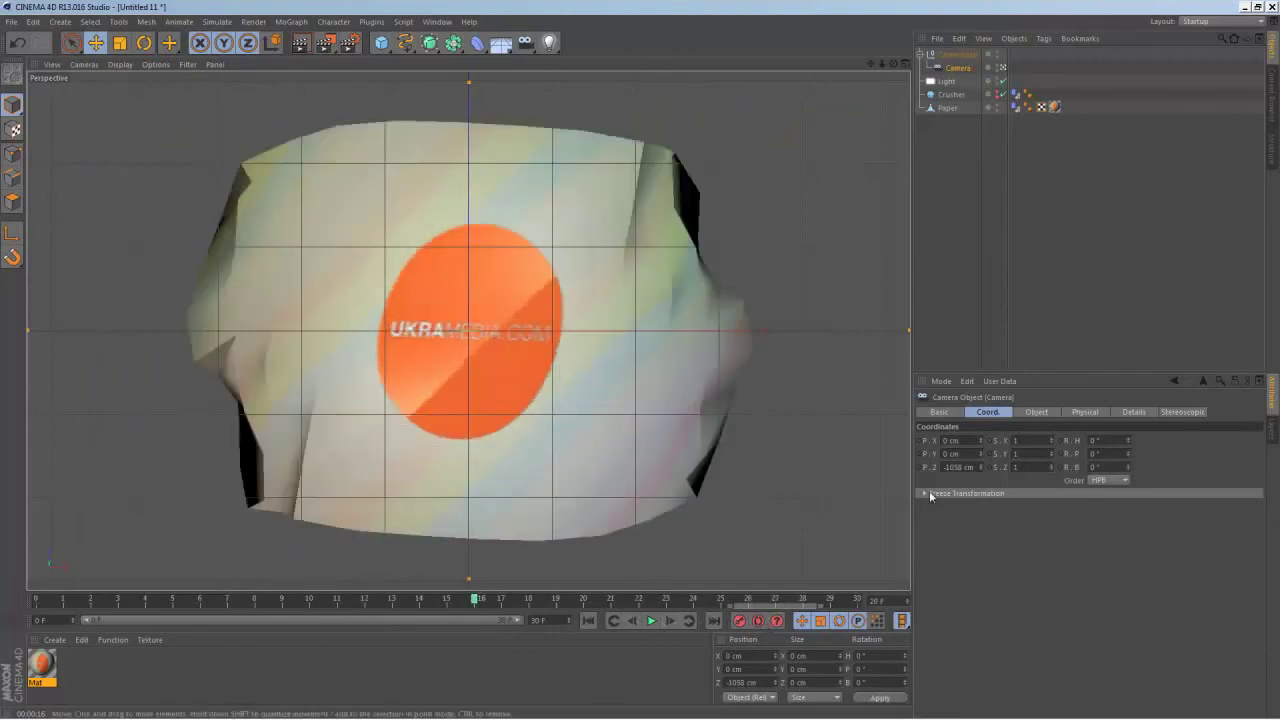